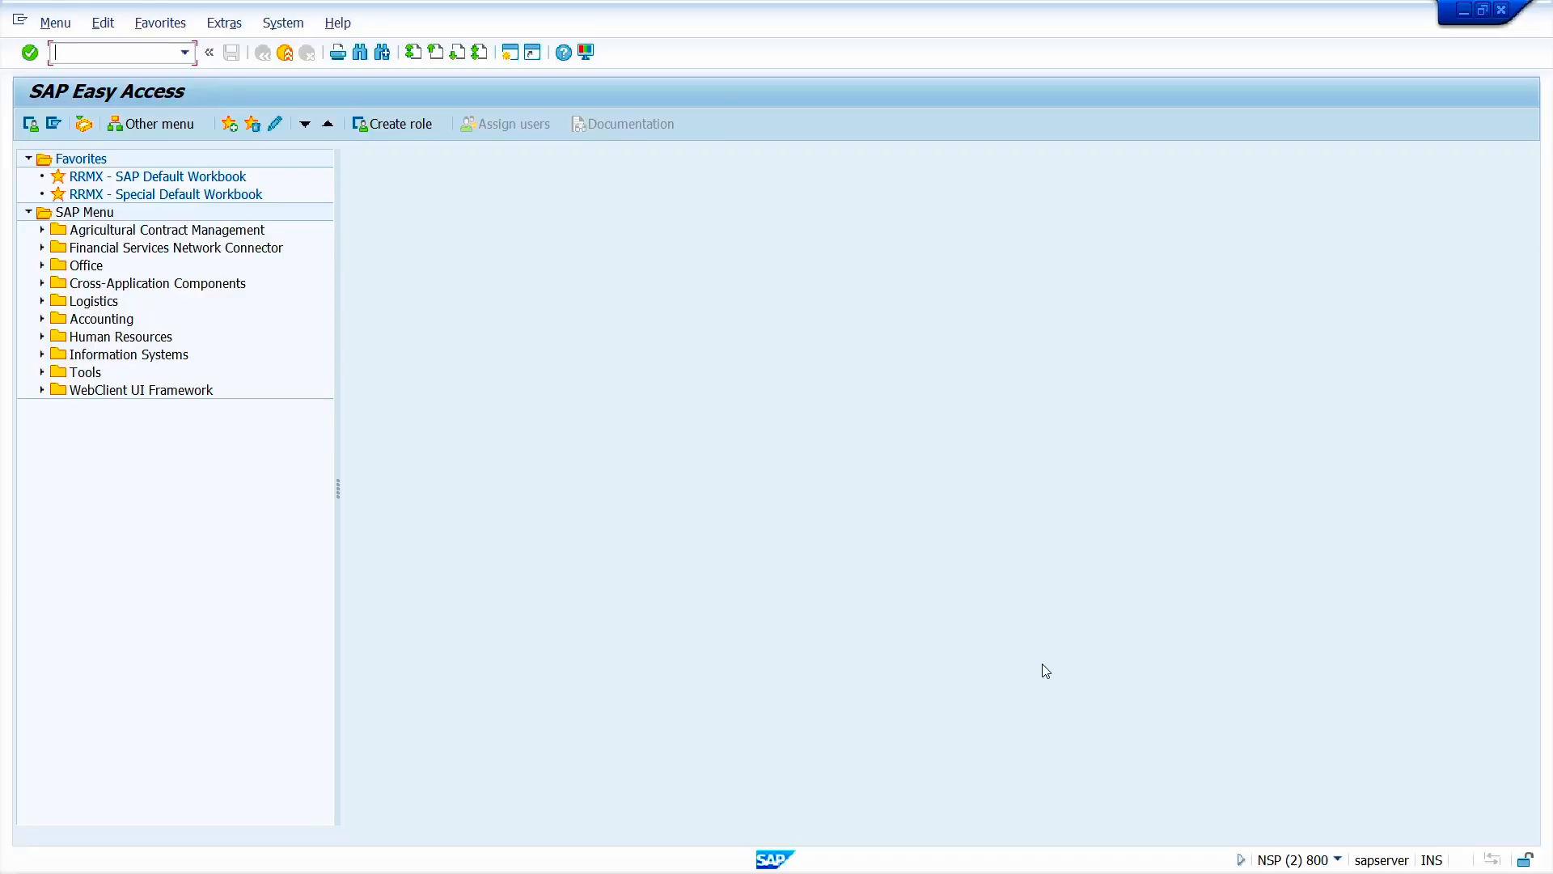
Step: Start transaction MM01 for a raw material copied from material 50068335 and accept the preselected views
text(mm01)
key(Return)
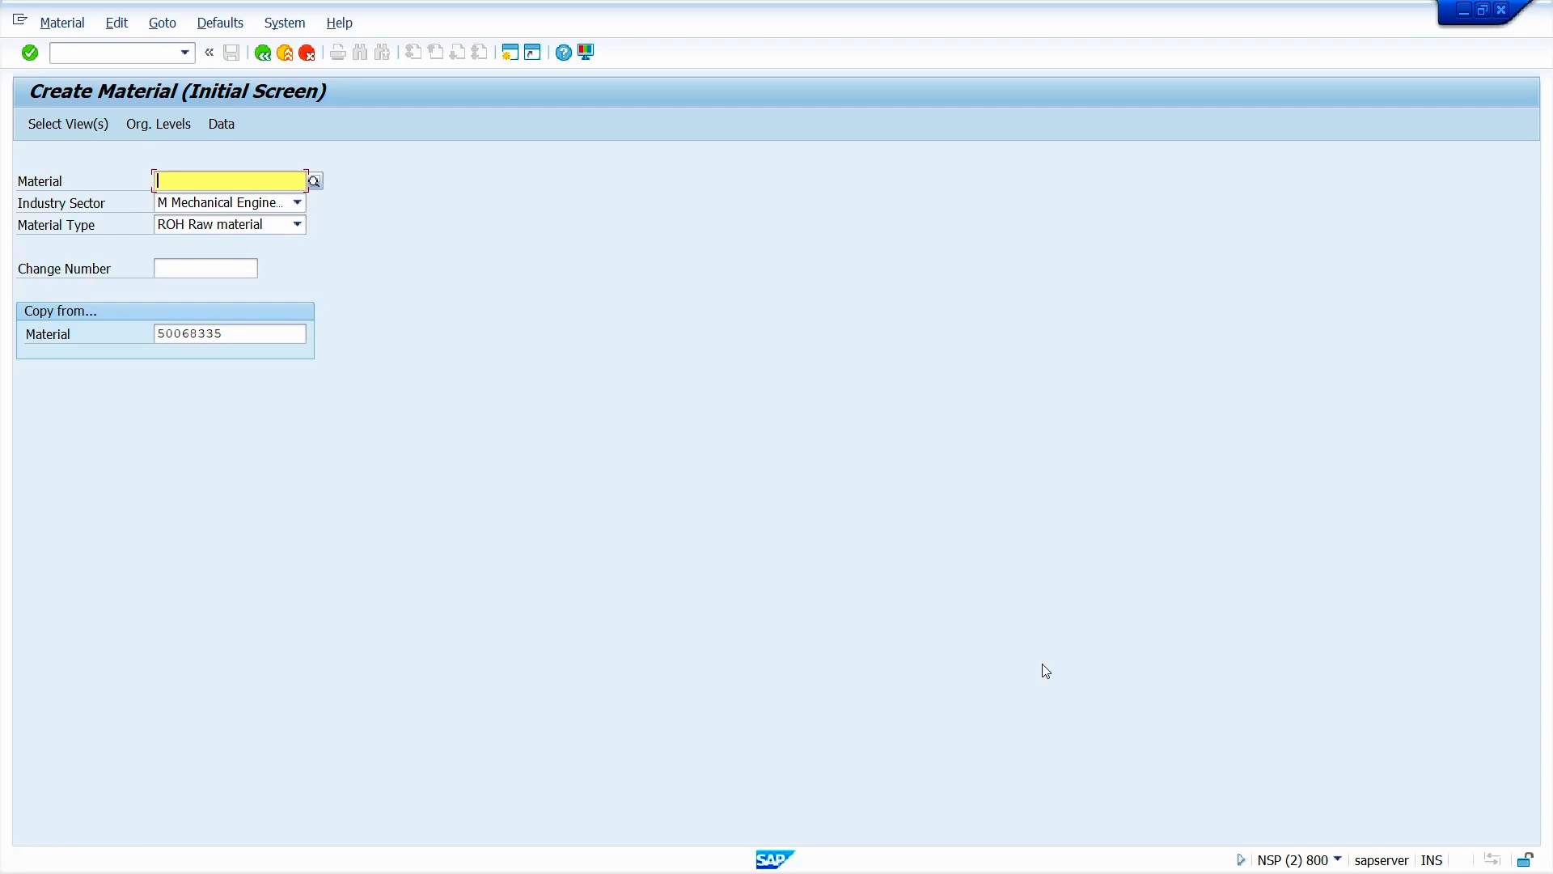
key(Return)
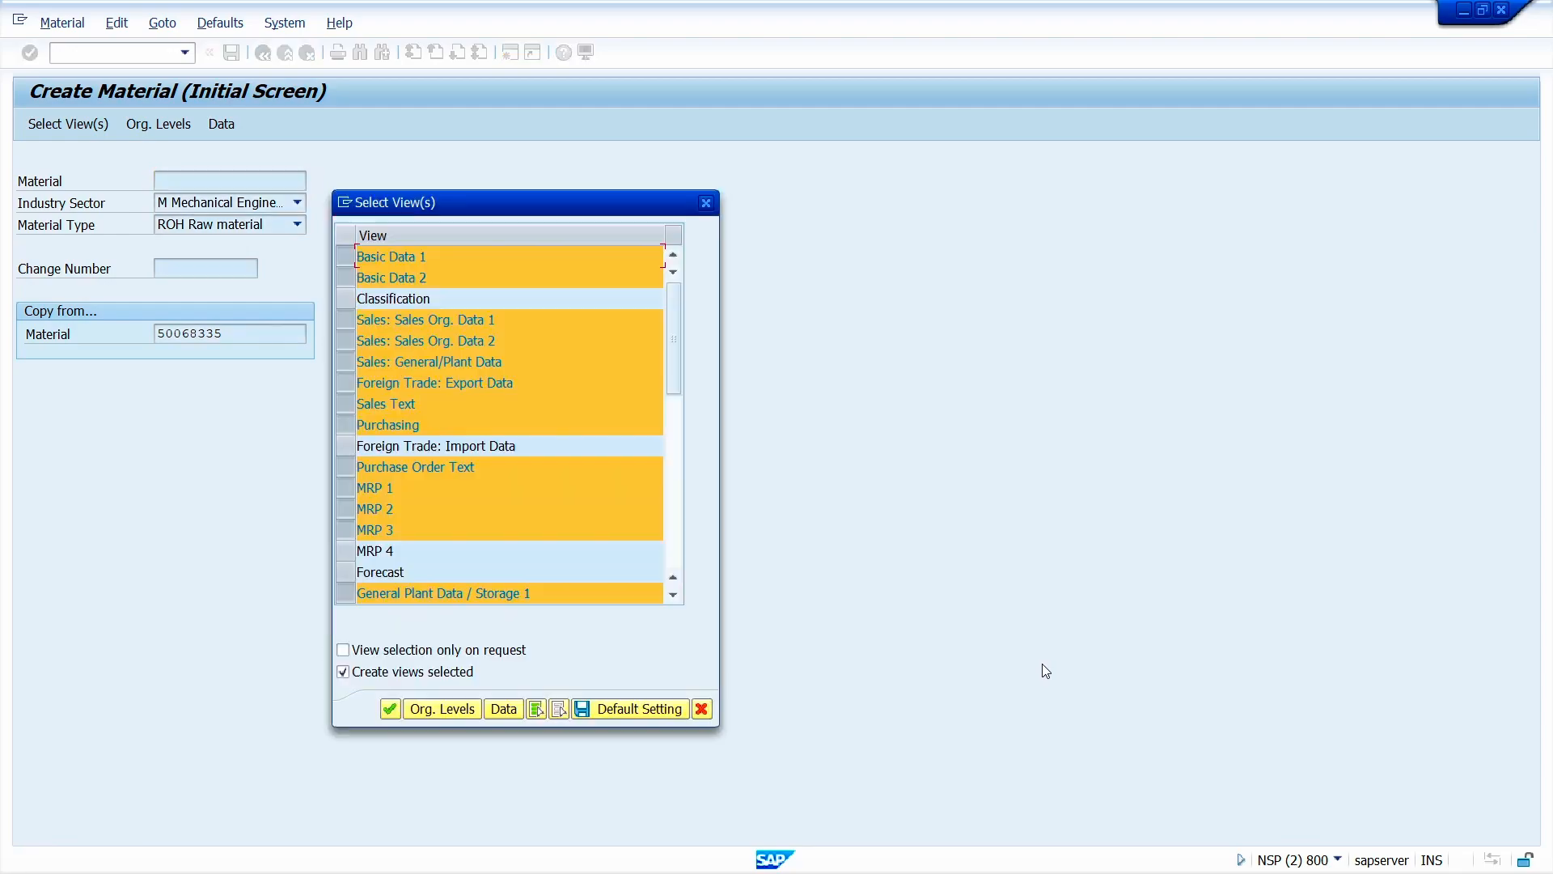
key(Return)
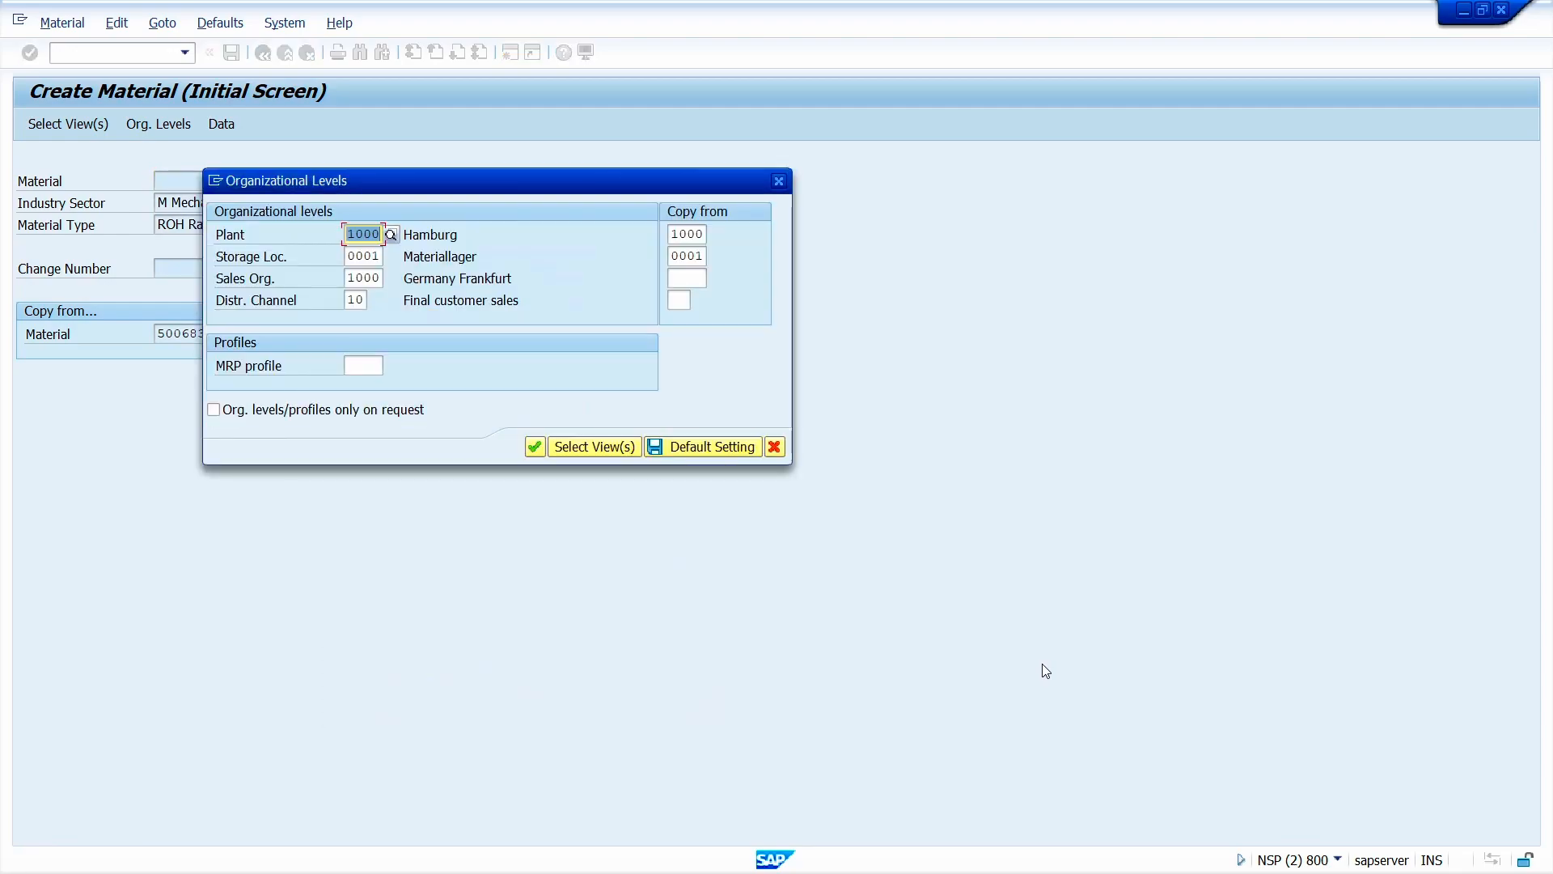
Step: Set the copy-from sales organization to 1000 and distribution channel to 10, save the organizational levels as default and continue
click(692, 279)
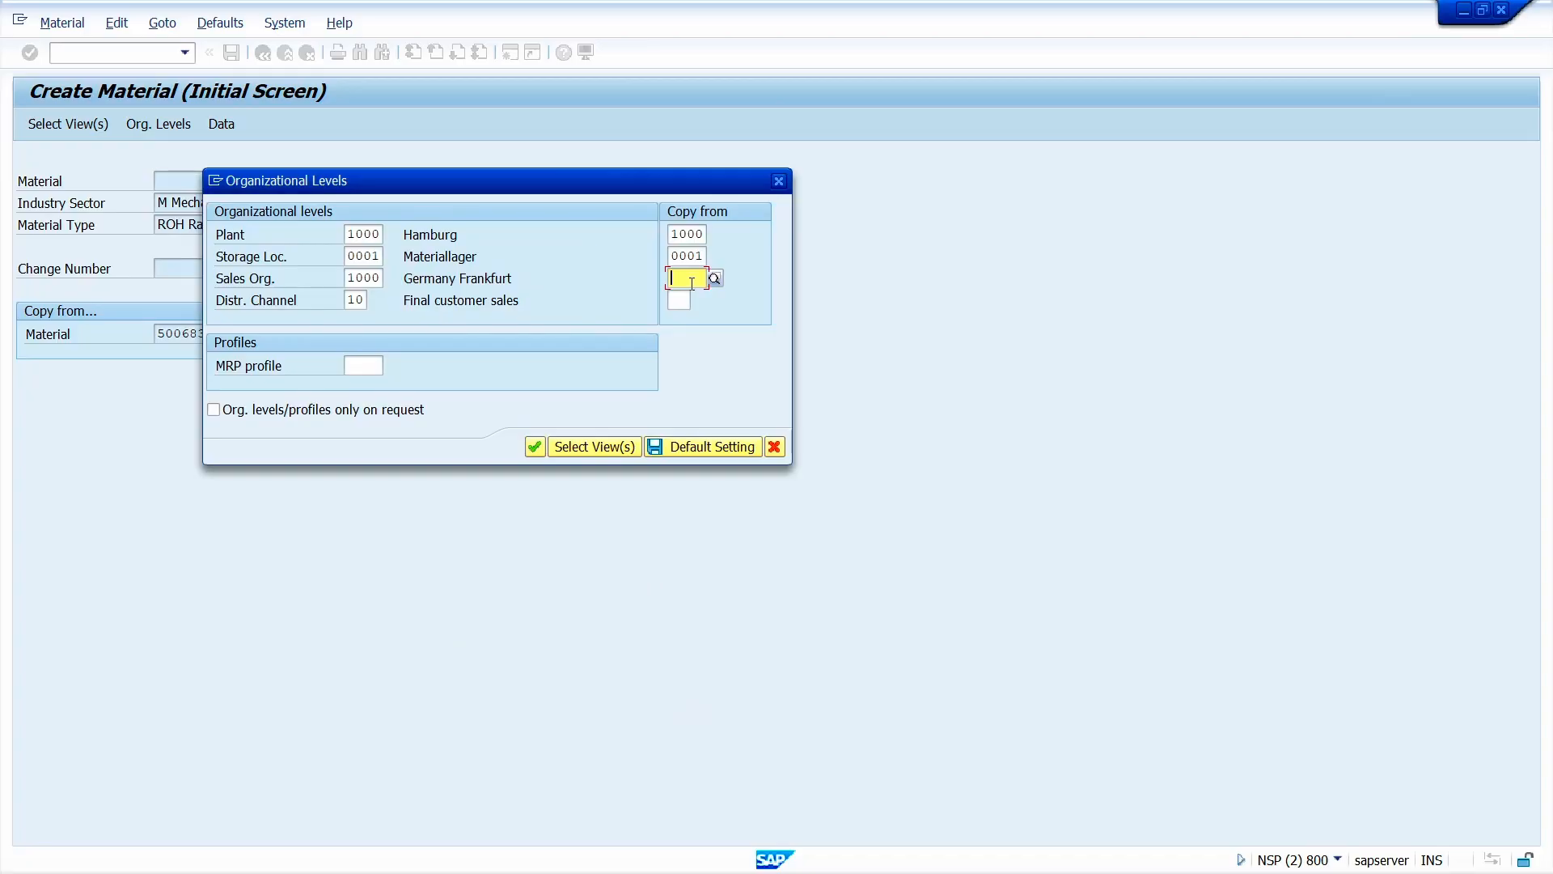
text(100)
key(Tab)
text(1)
click(692, 283)
text(0)
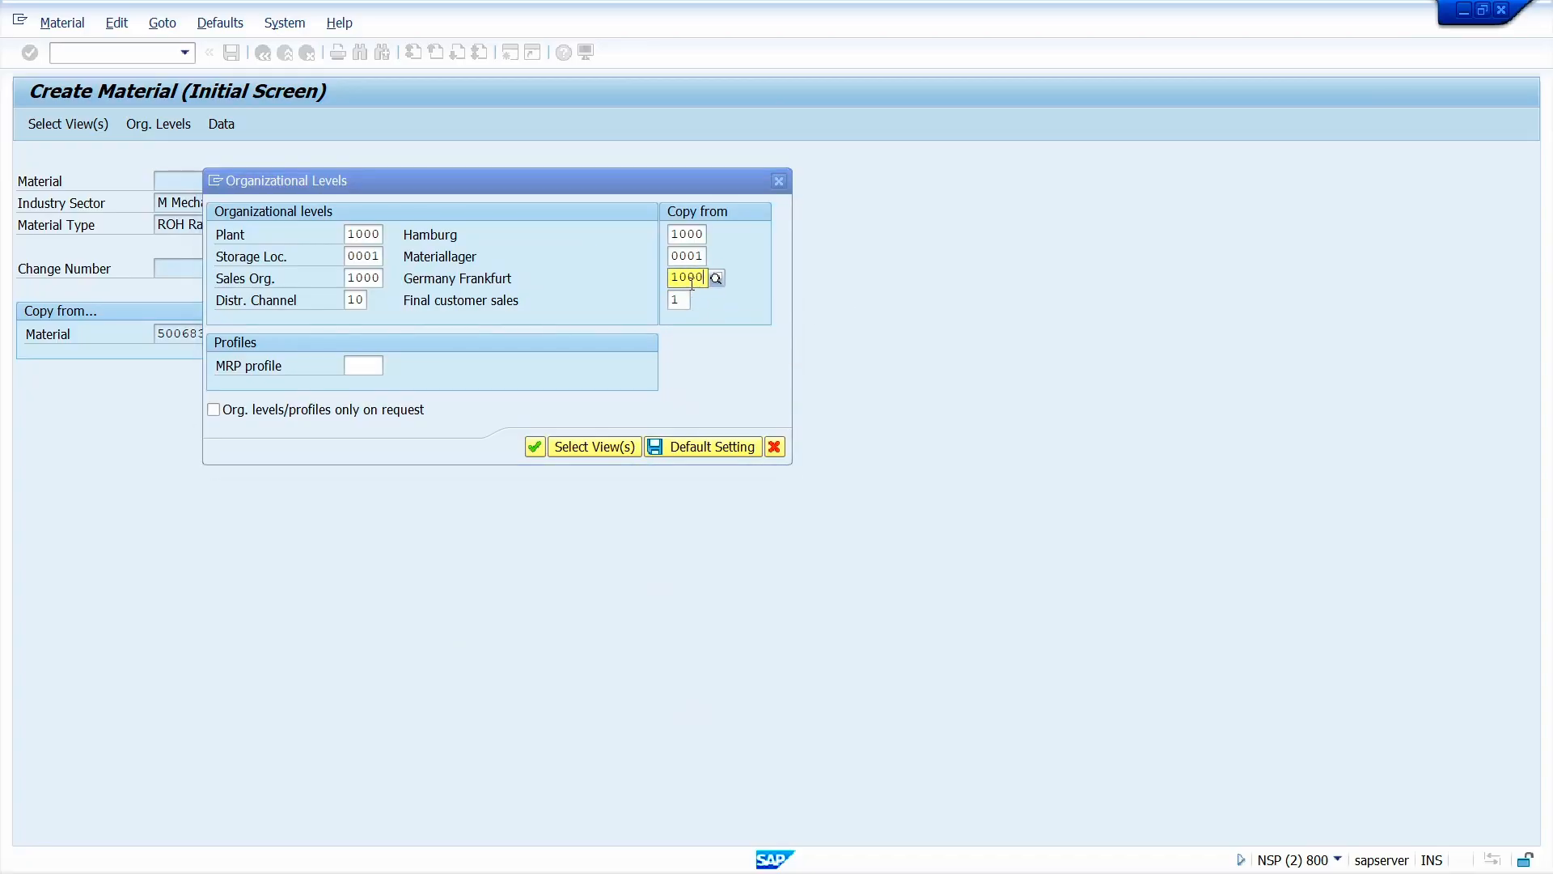
key(Tab)
text(10)
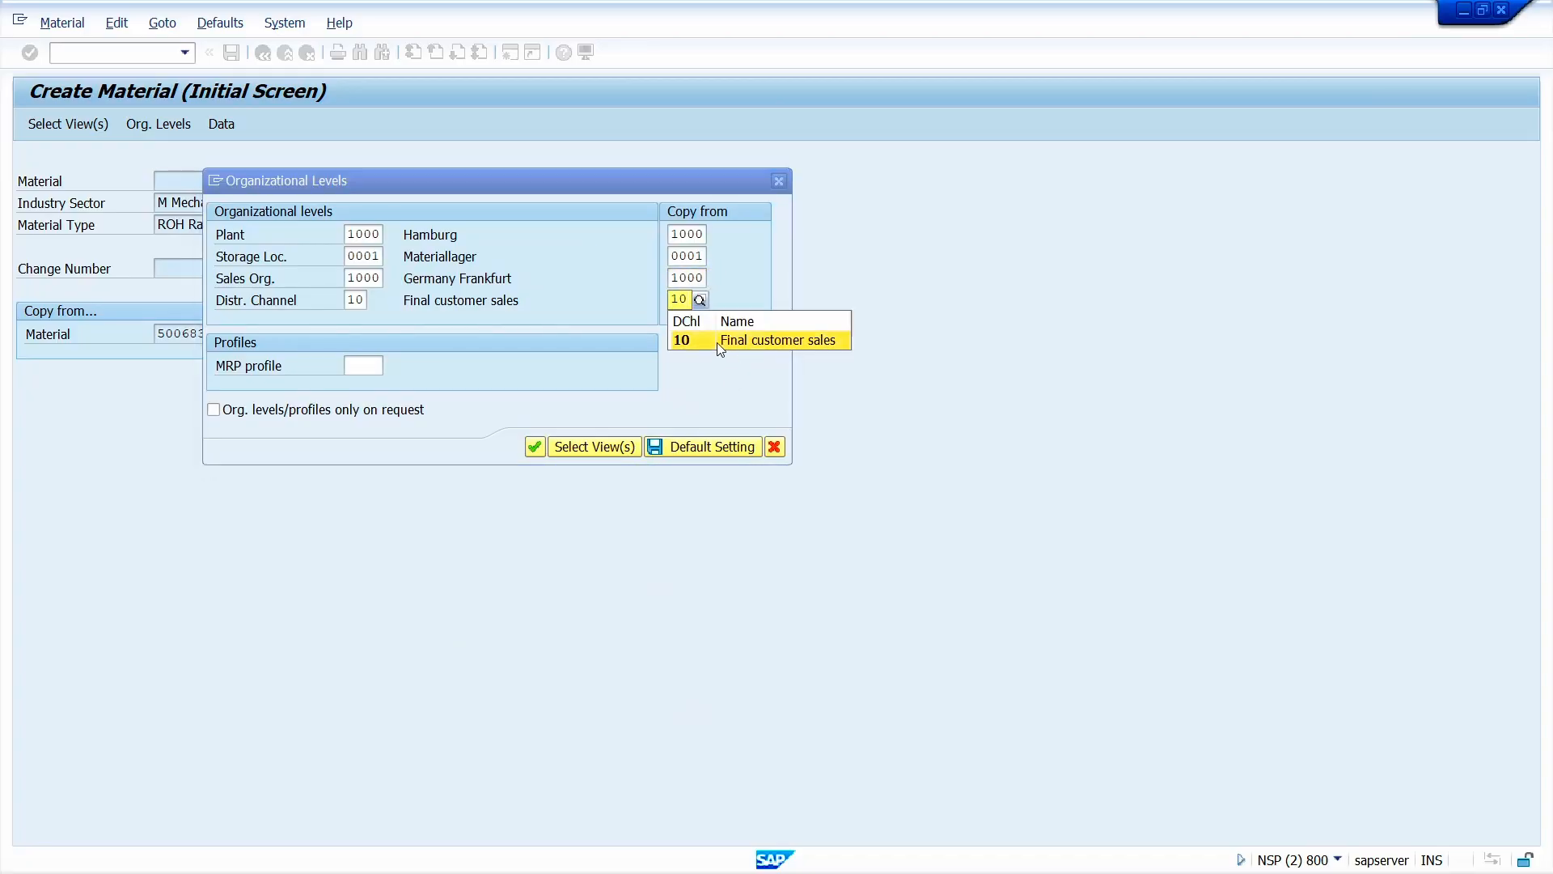
click(718, 341)
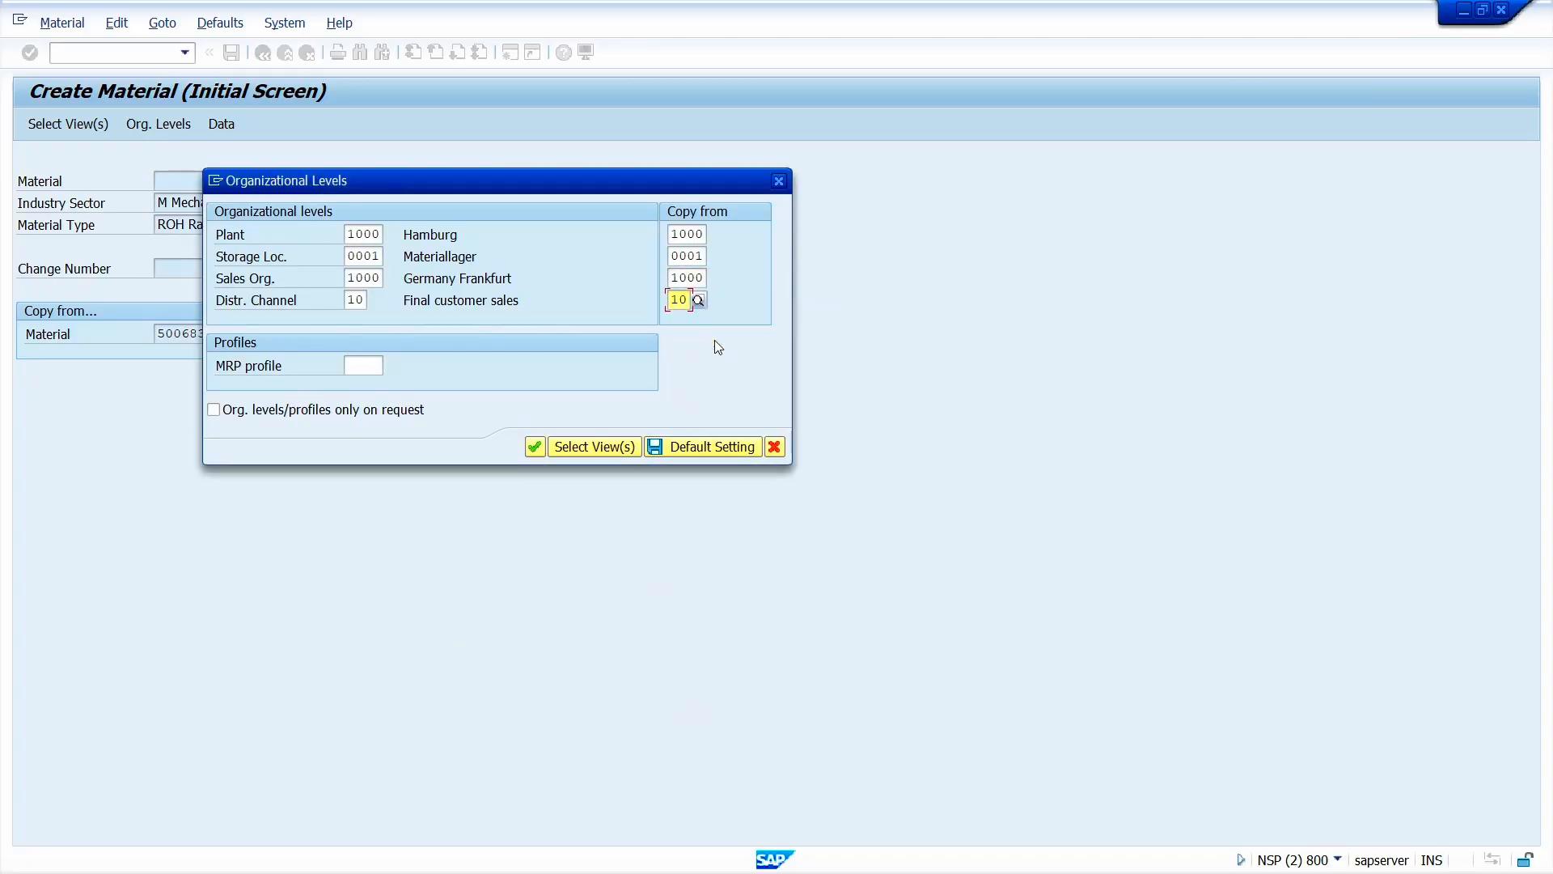
click(712, 447)
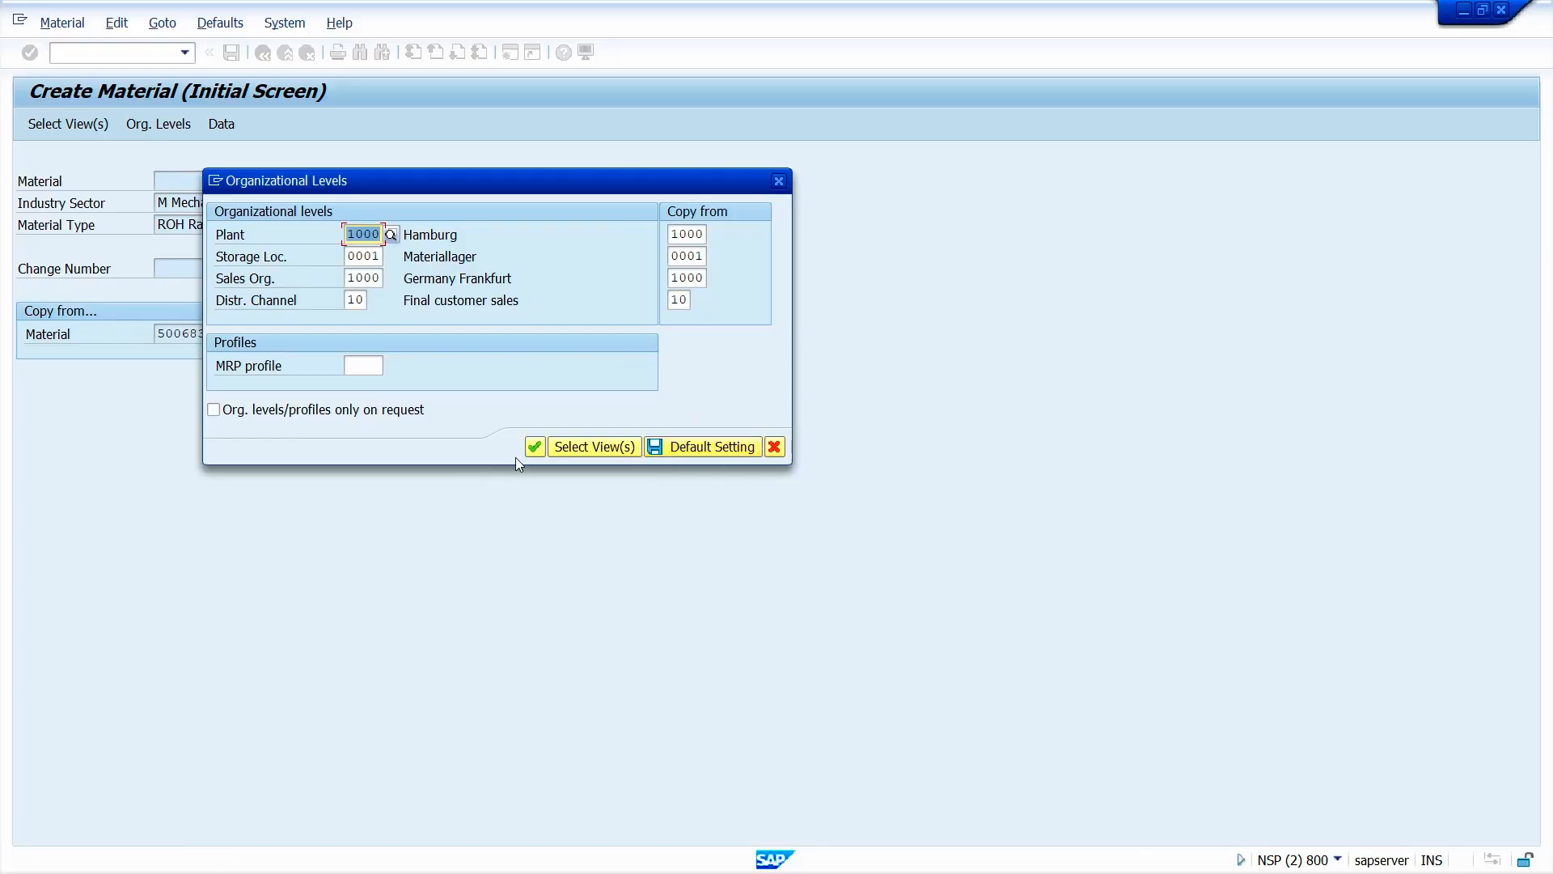
click(533, 446)
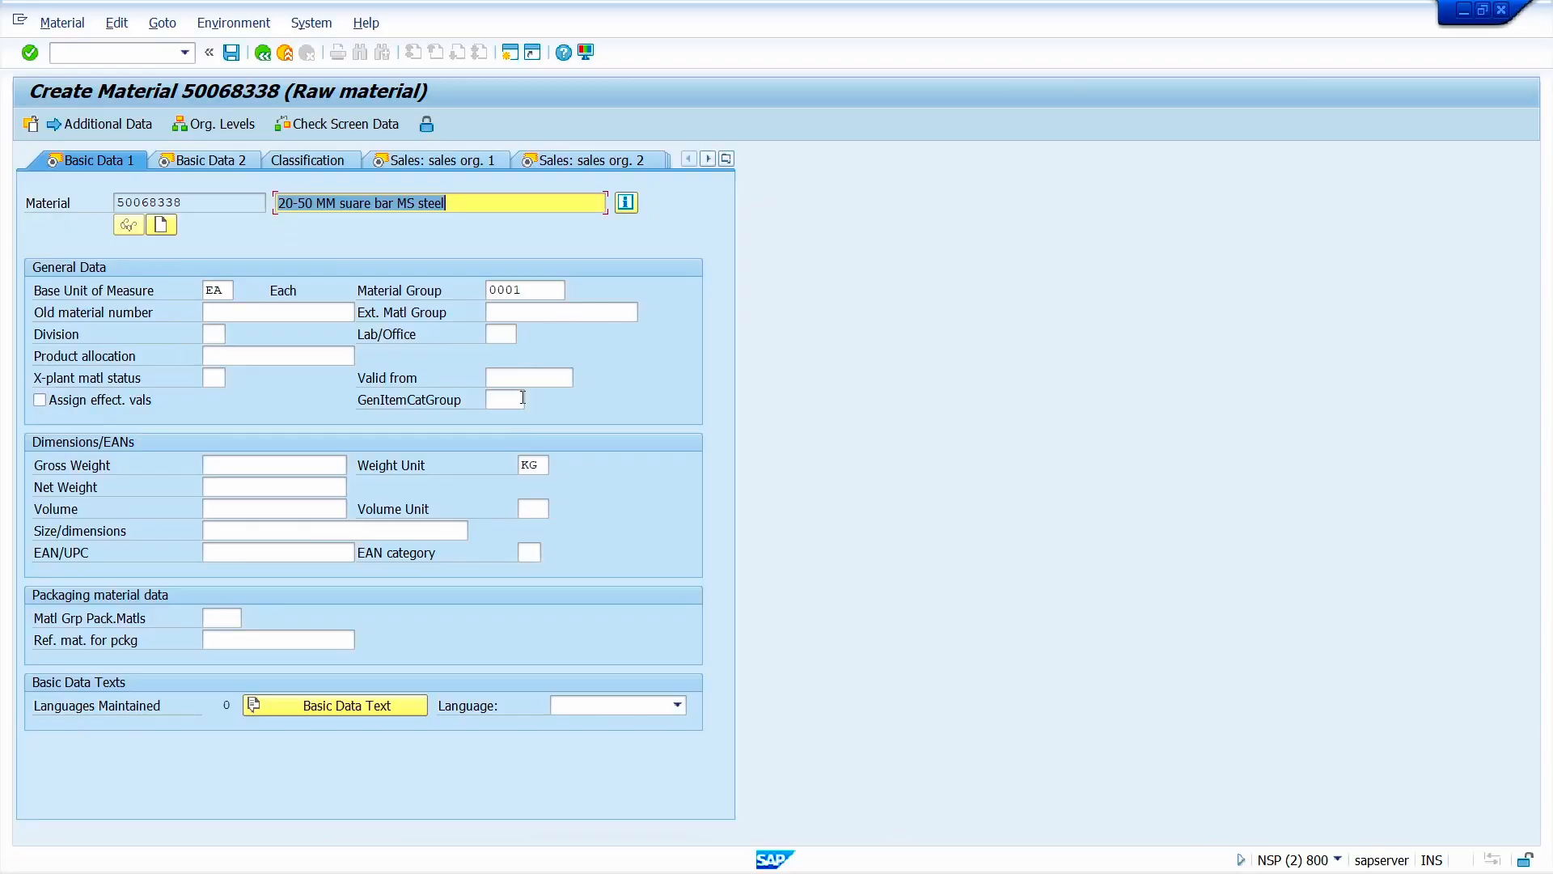
Step: Accept the basic data, sales and foreign trade export views, and check the quota arrangement usage in the Purchasing view
key(Return)
key(Return)
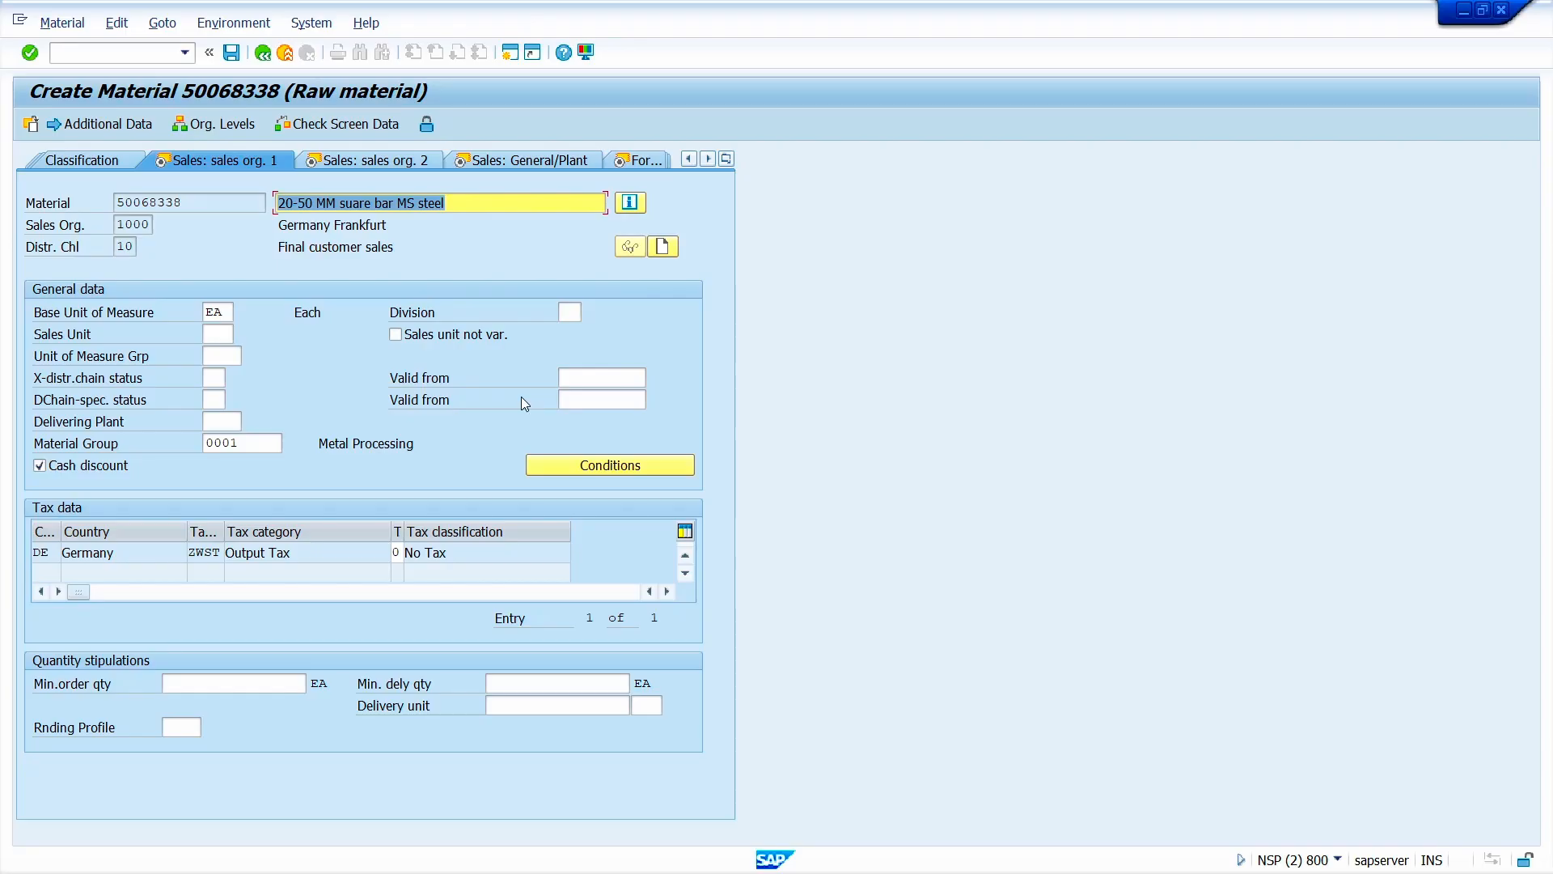
key(Return)
key(Return)
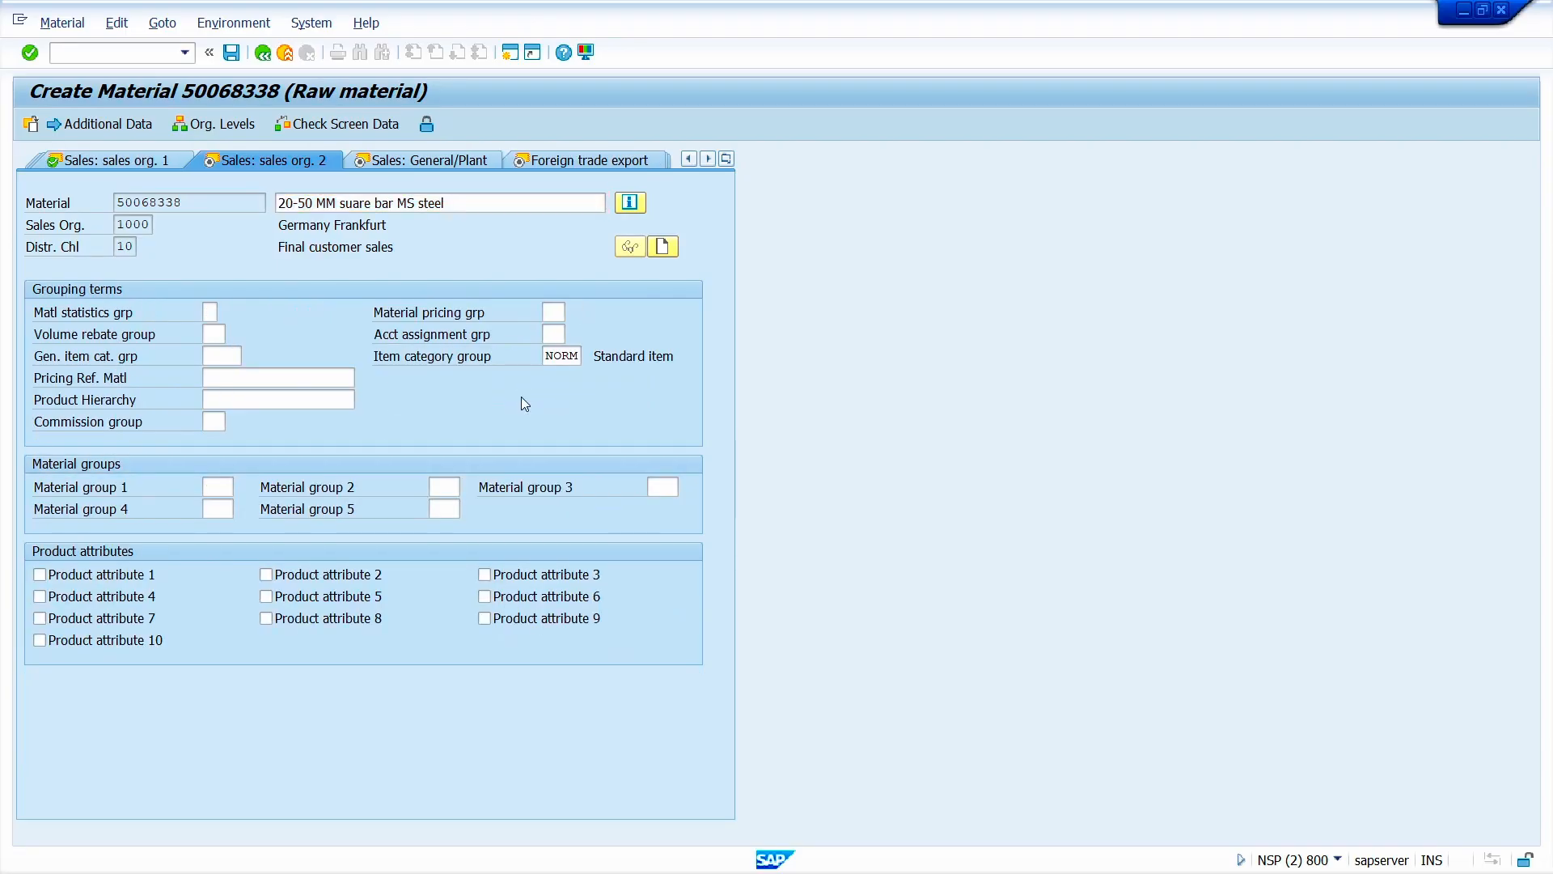
key(Return)
key(Return)
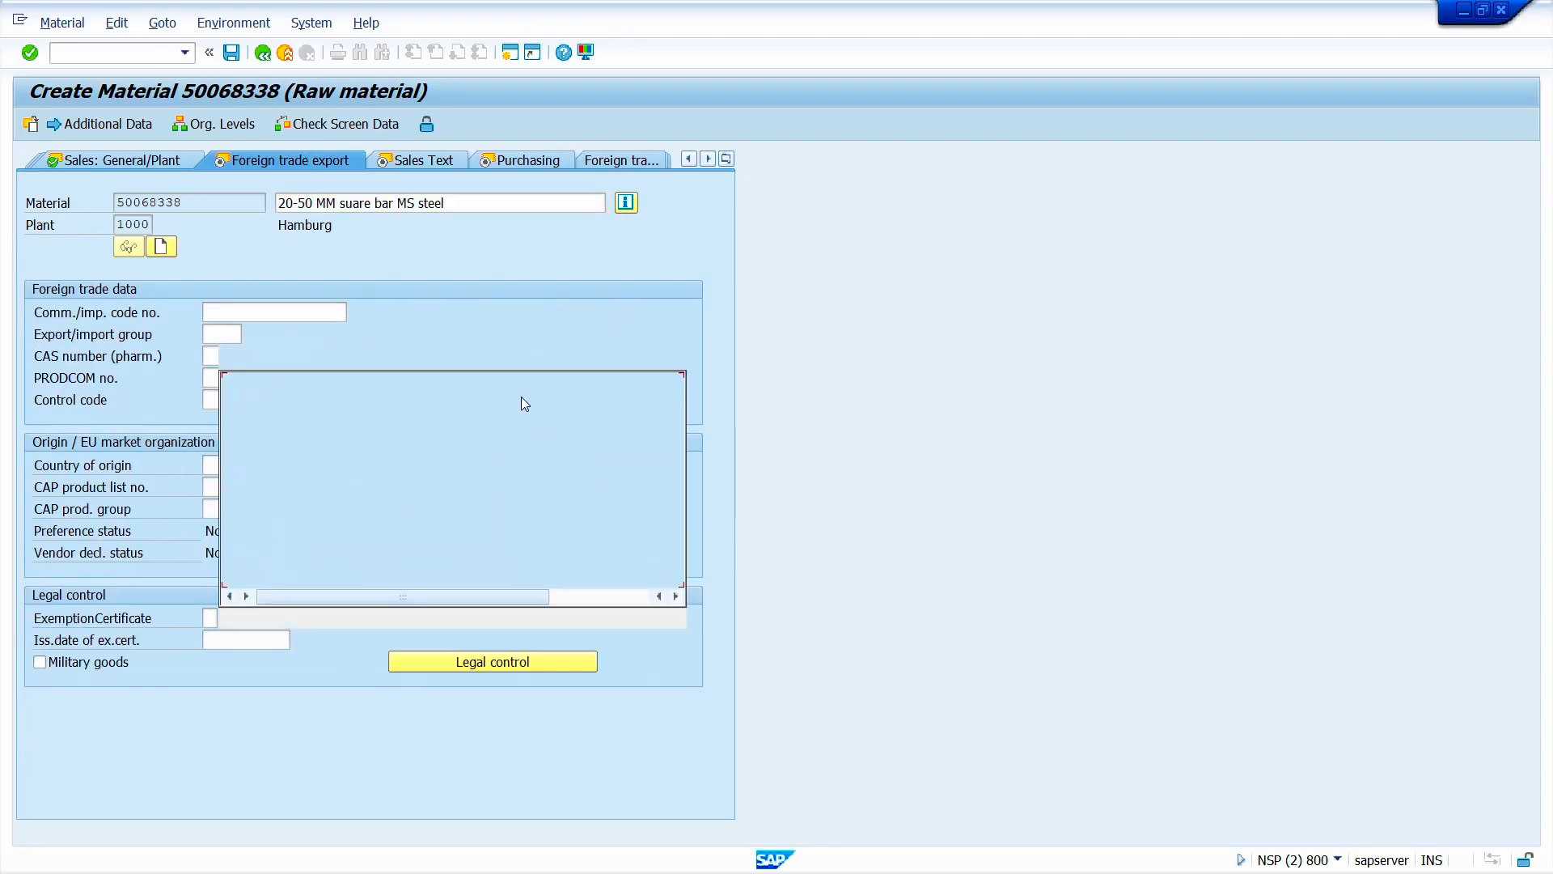
key(Return)
key(Return)
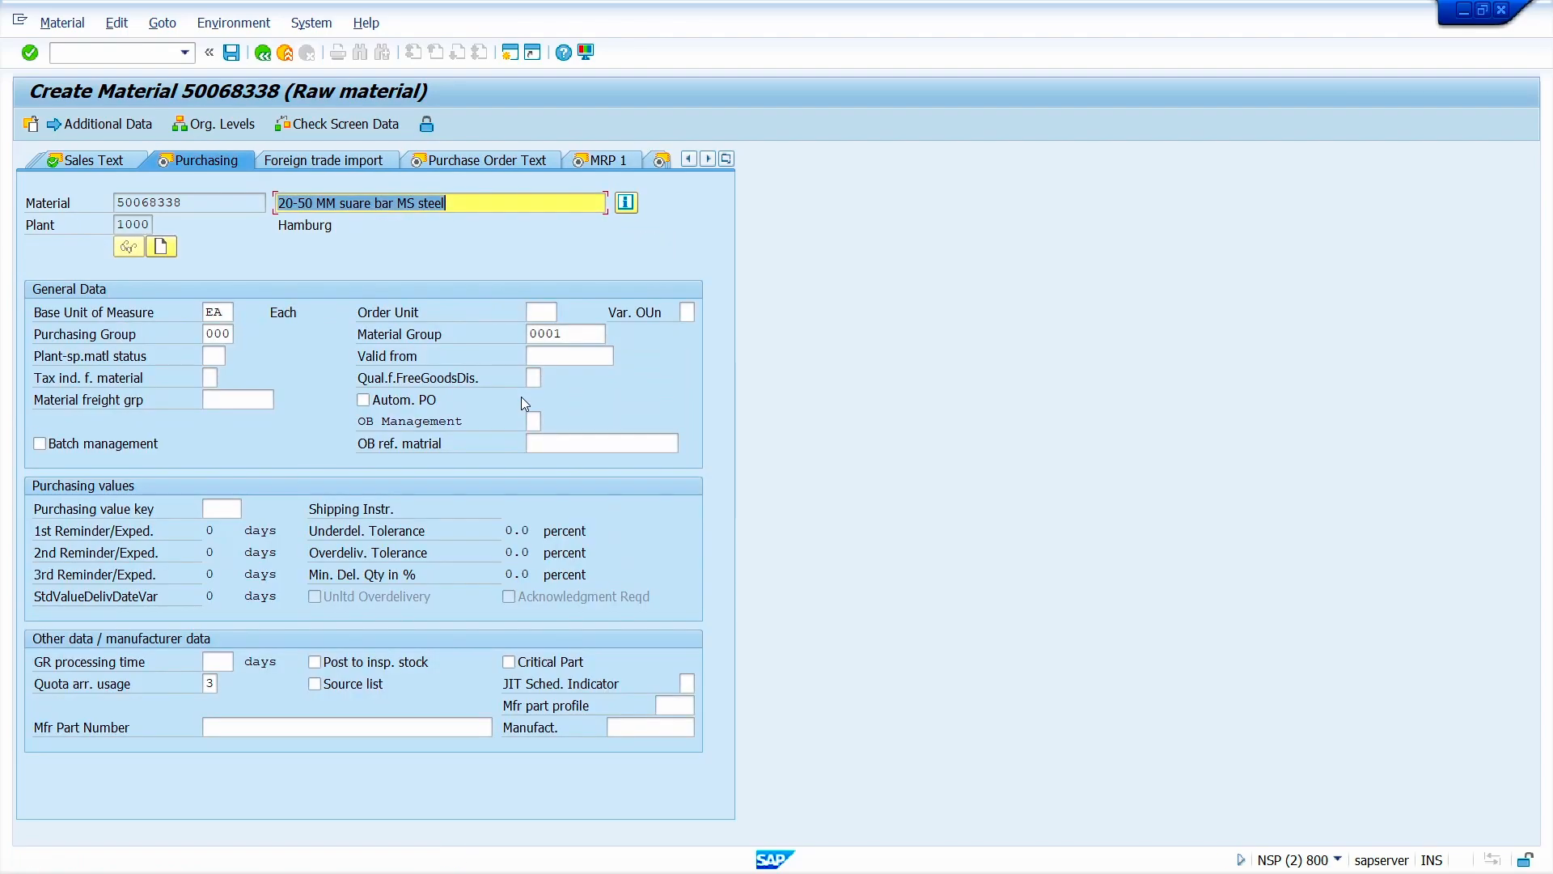
click(213, 685)
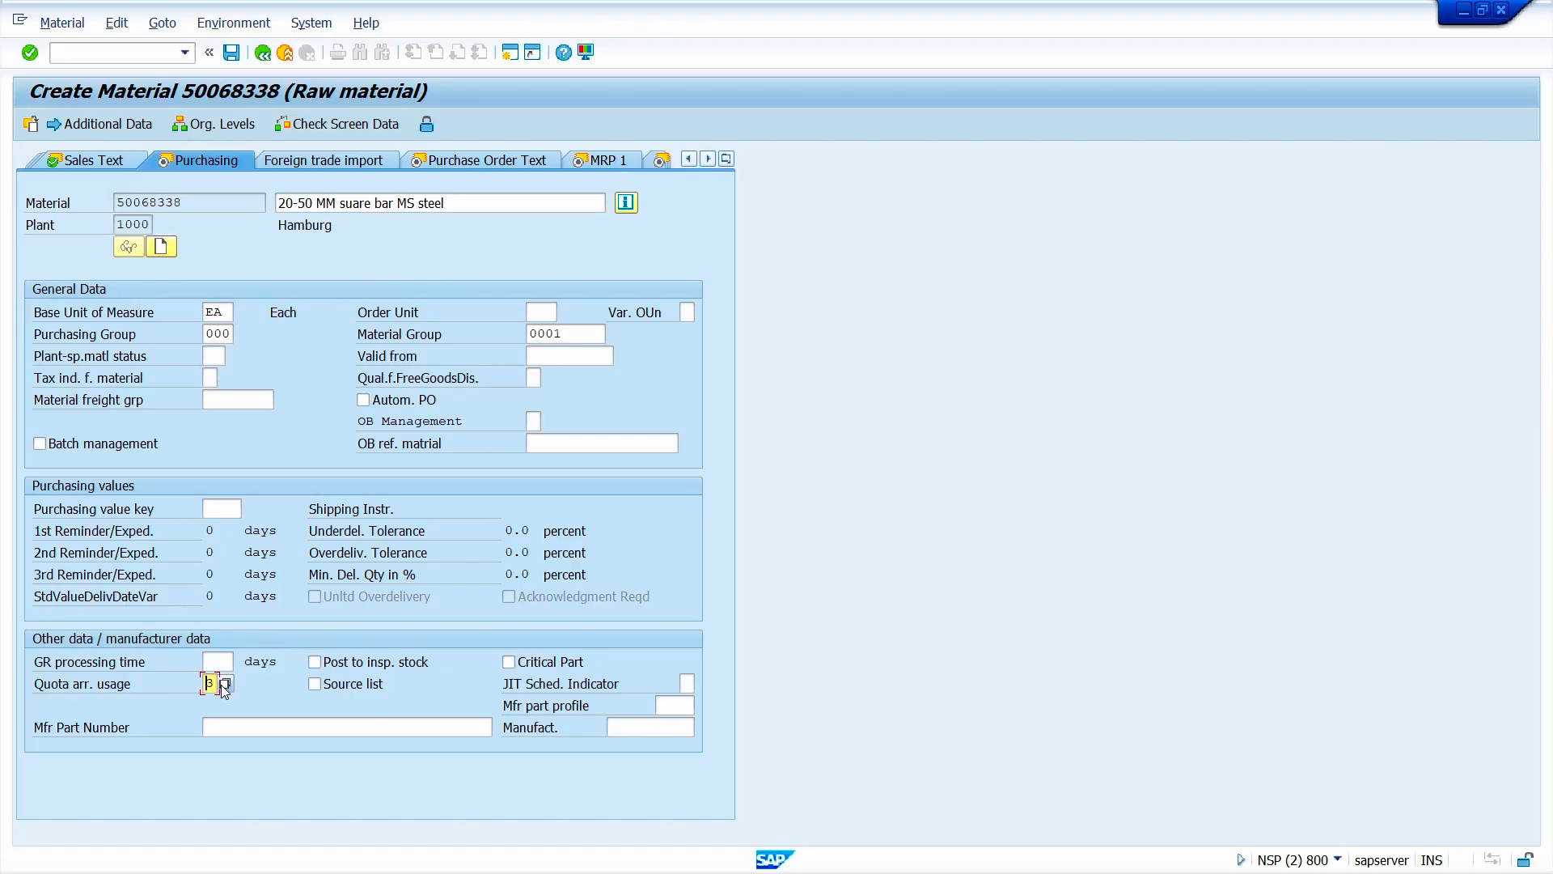
Step: Accept the remaining views from purchase order text through Costing 2 unchanged and save the new material
key(Return)
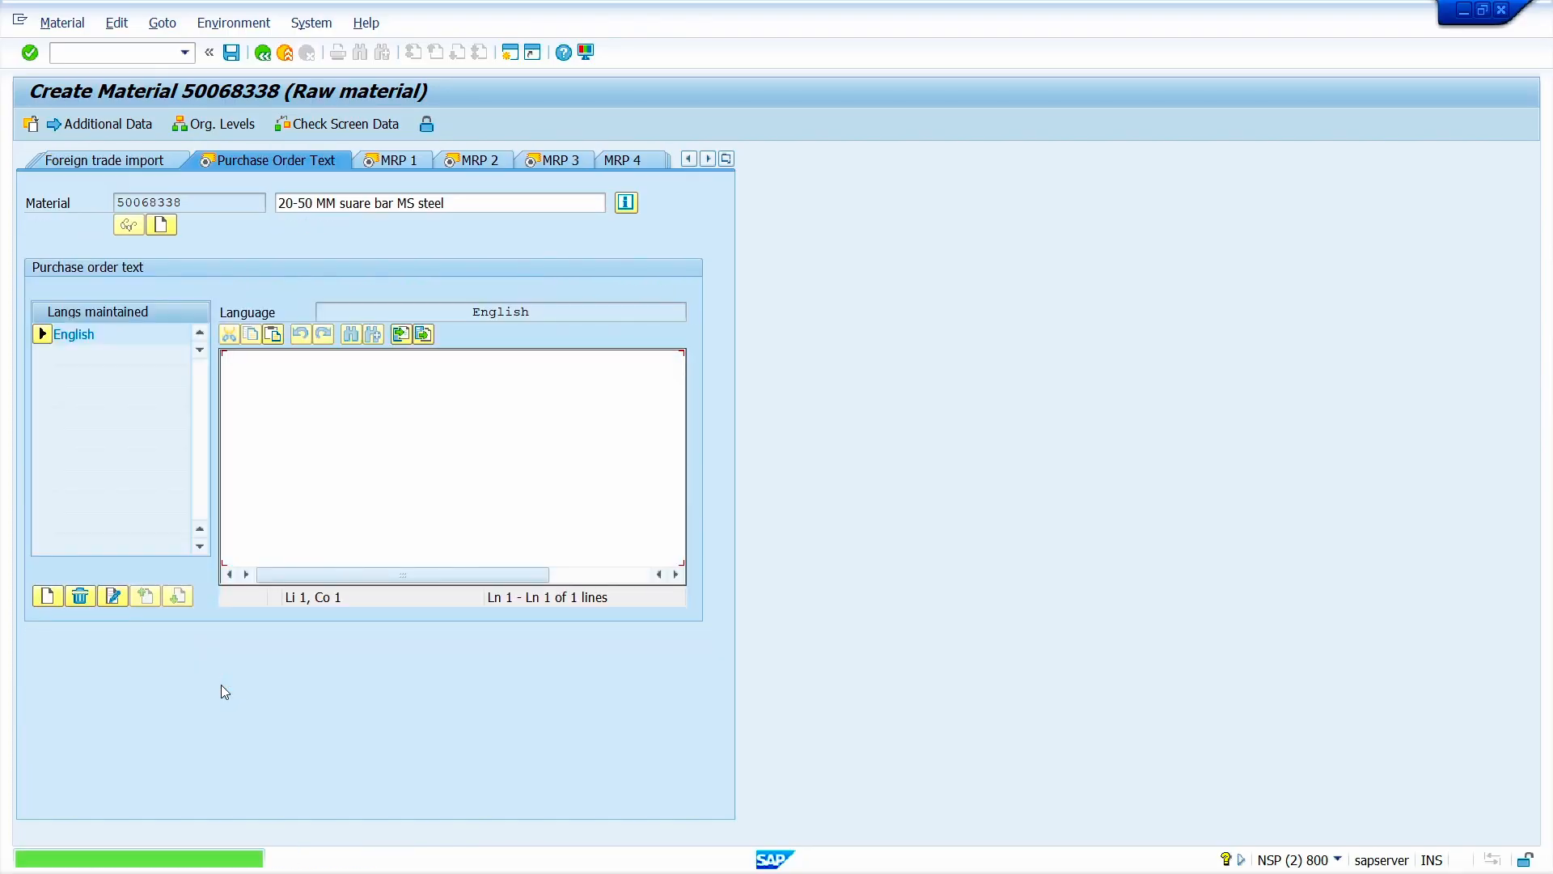
key(Return)
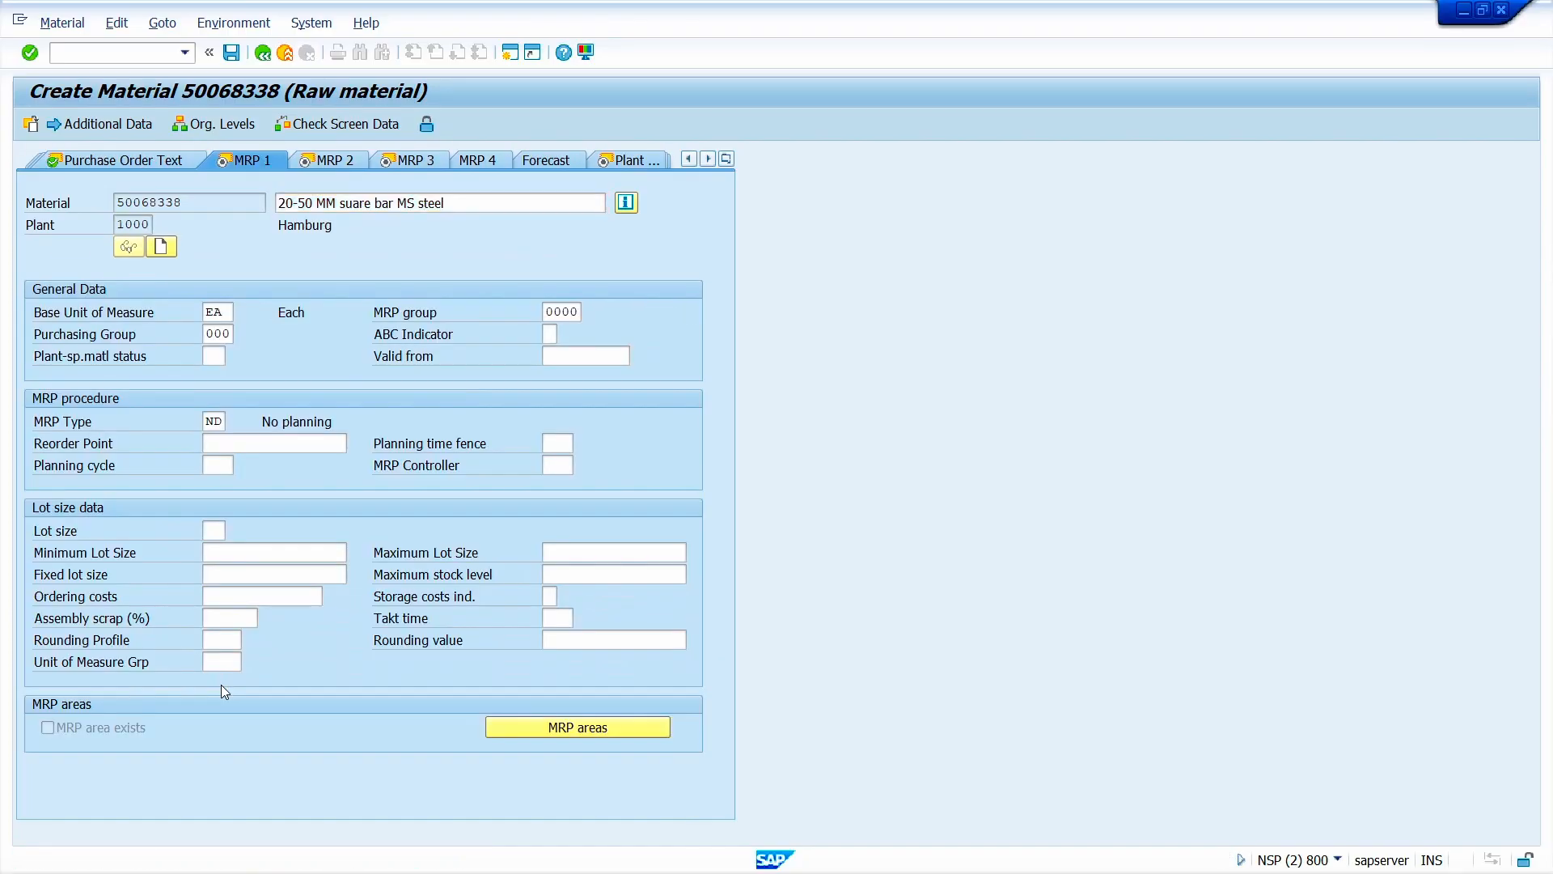
key(Return)
key(Return)
key(Return)
key(Return)
key(Return)
key(Return)
key(Return)
key(Return)
key(Return)
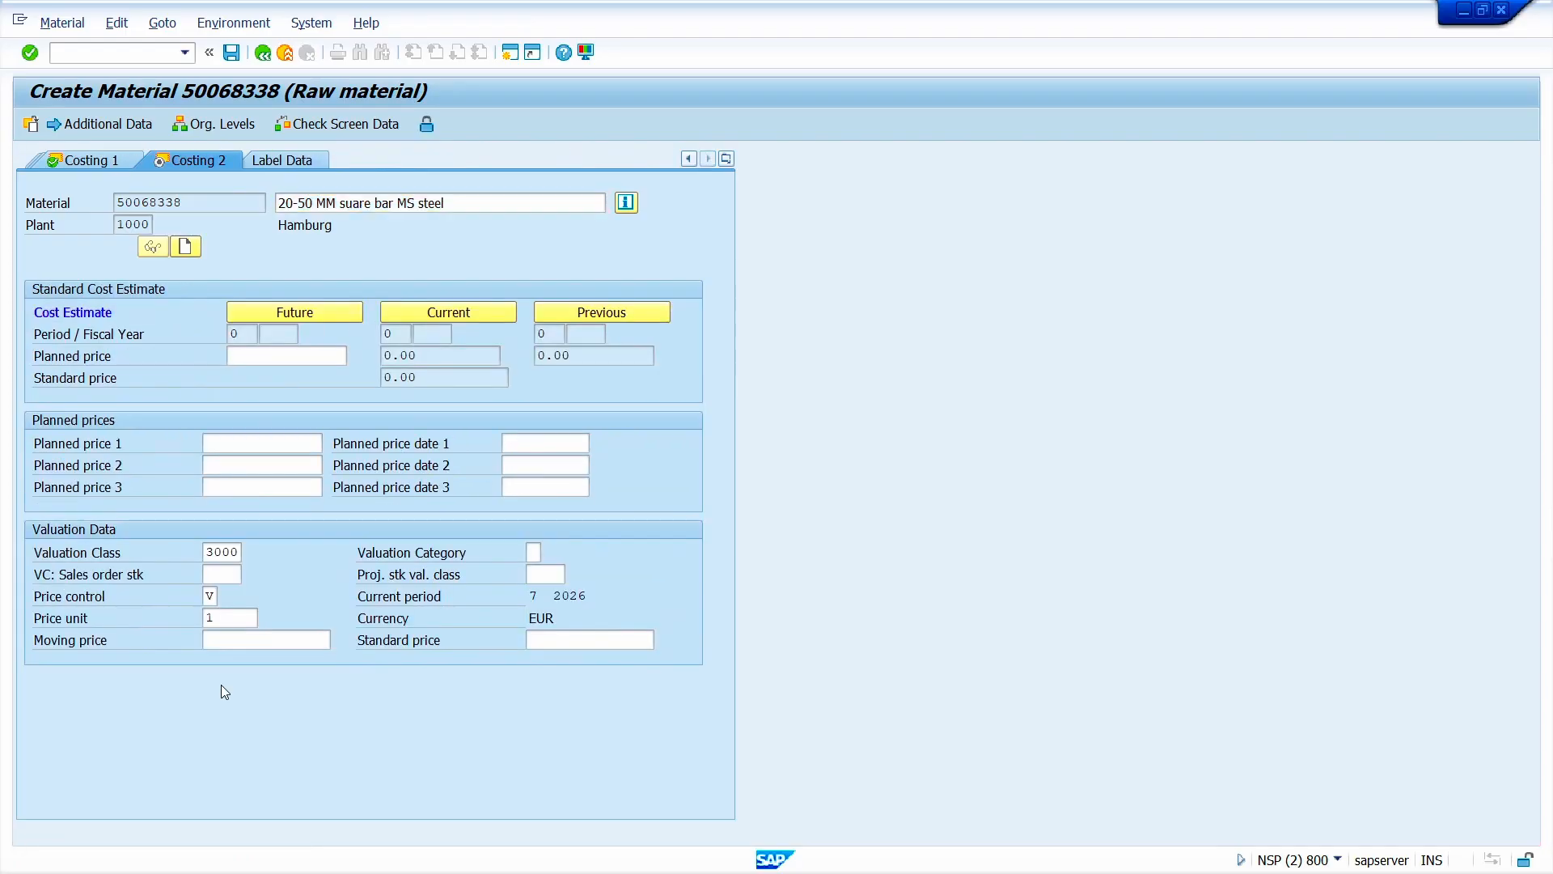
key(Return)
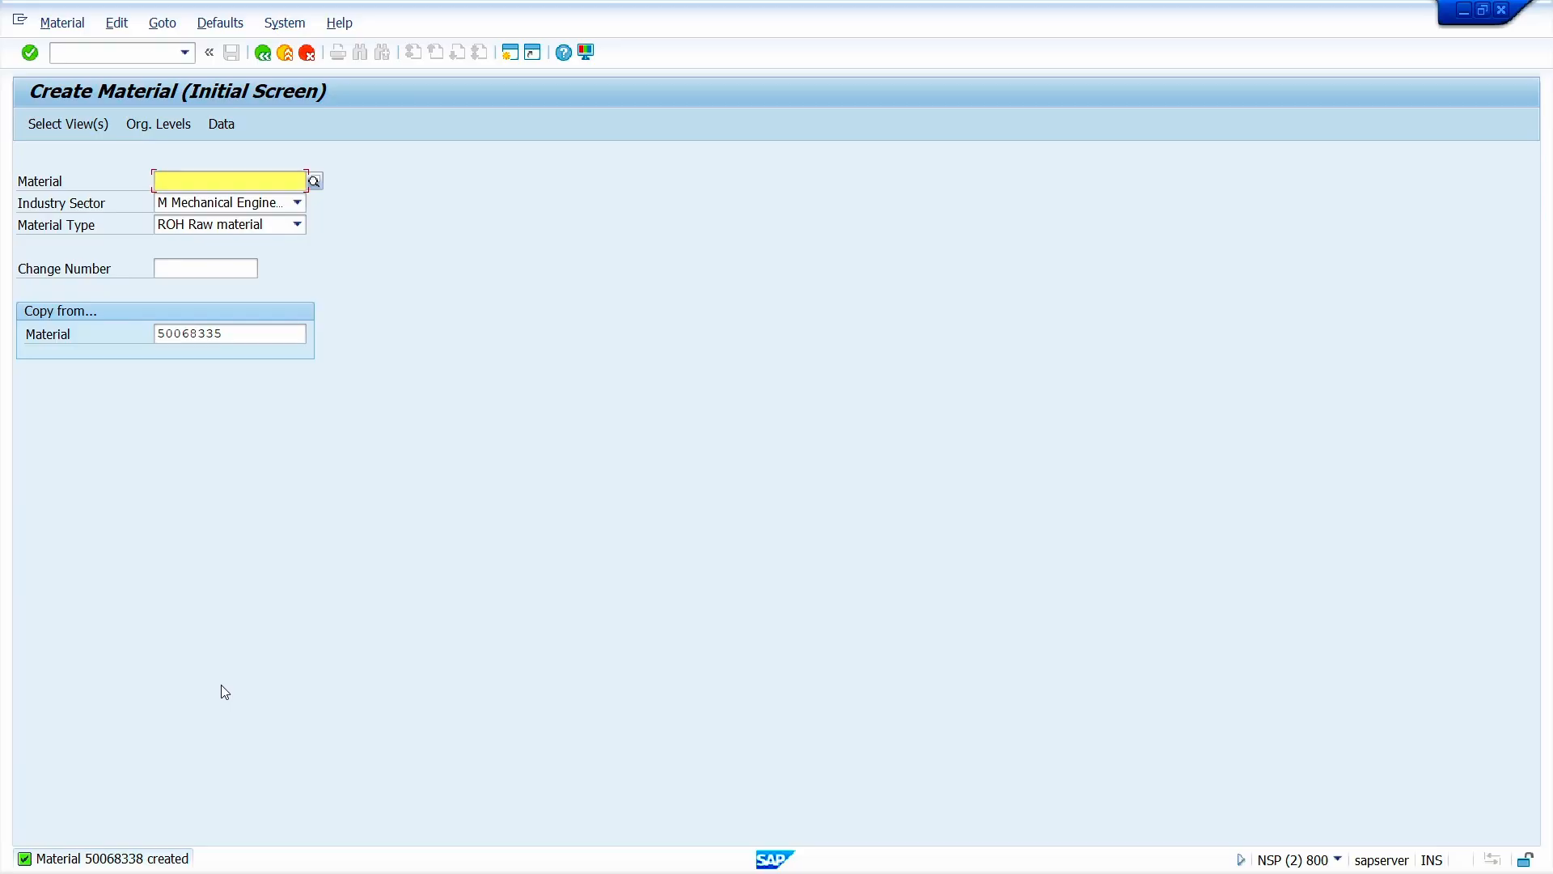
Step: Open transaction ME11 to create a purchasing info record and clear its plant
click(81, 50)
text(/nme11)
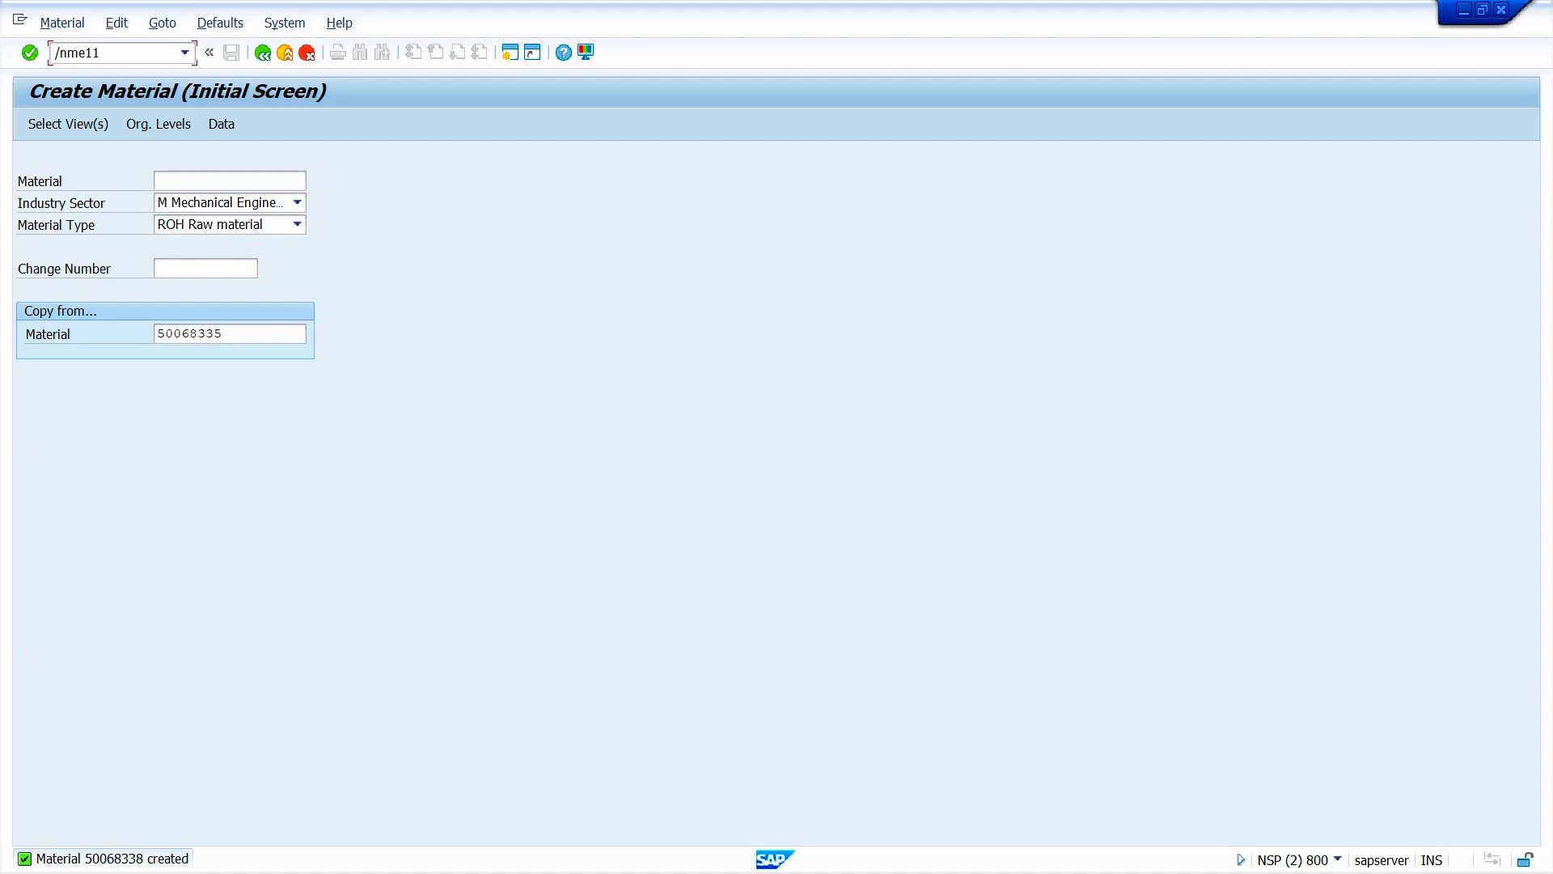
key(Return)
key(Tab)
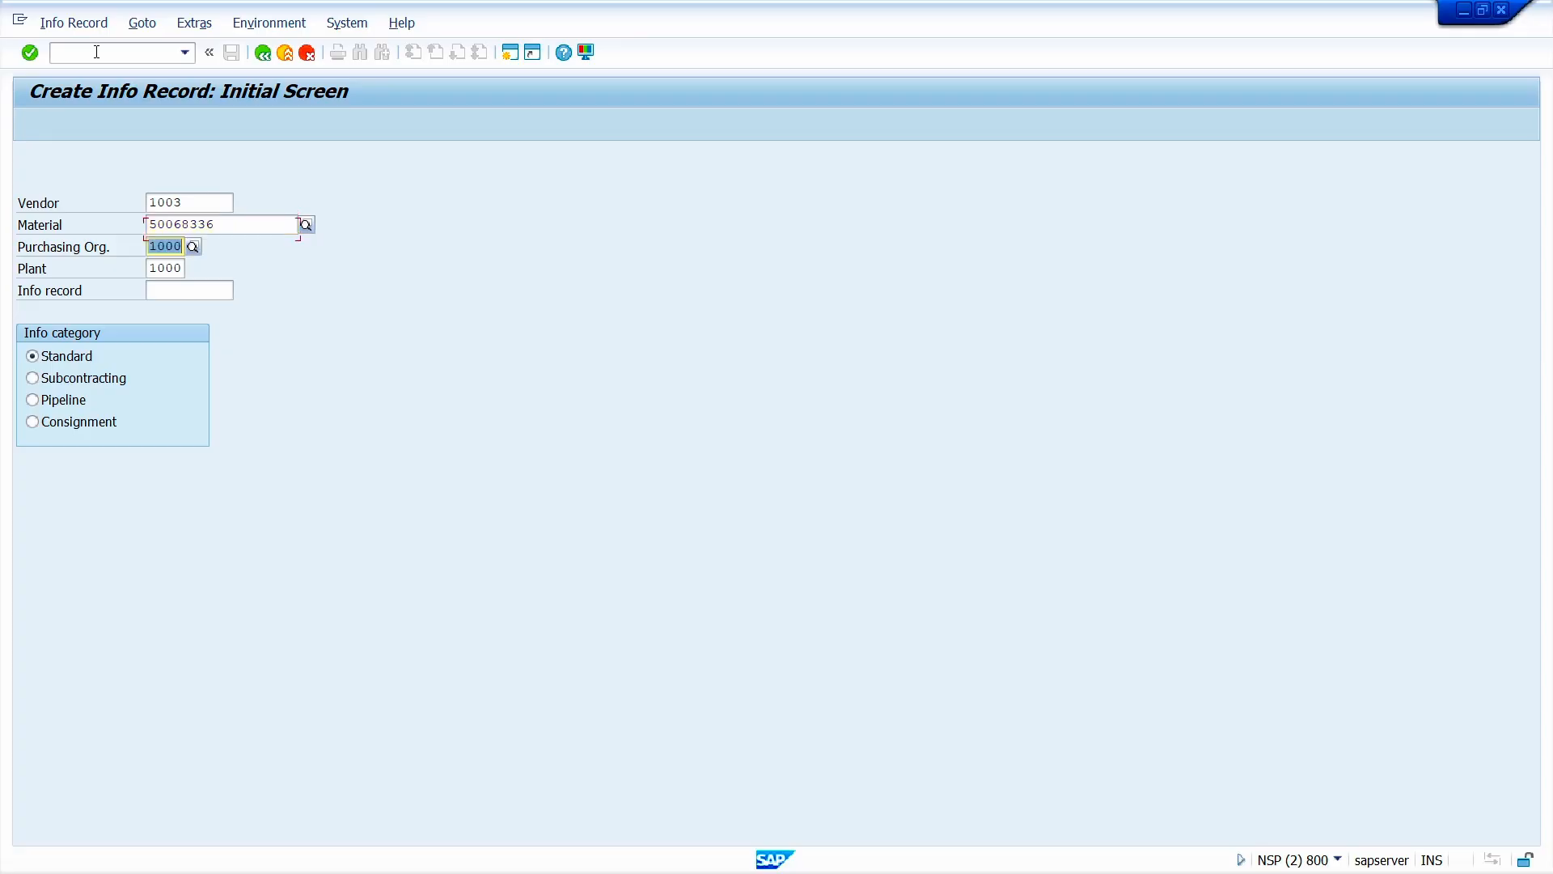
key(Tab)
key(BackSpace)
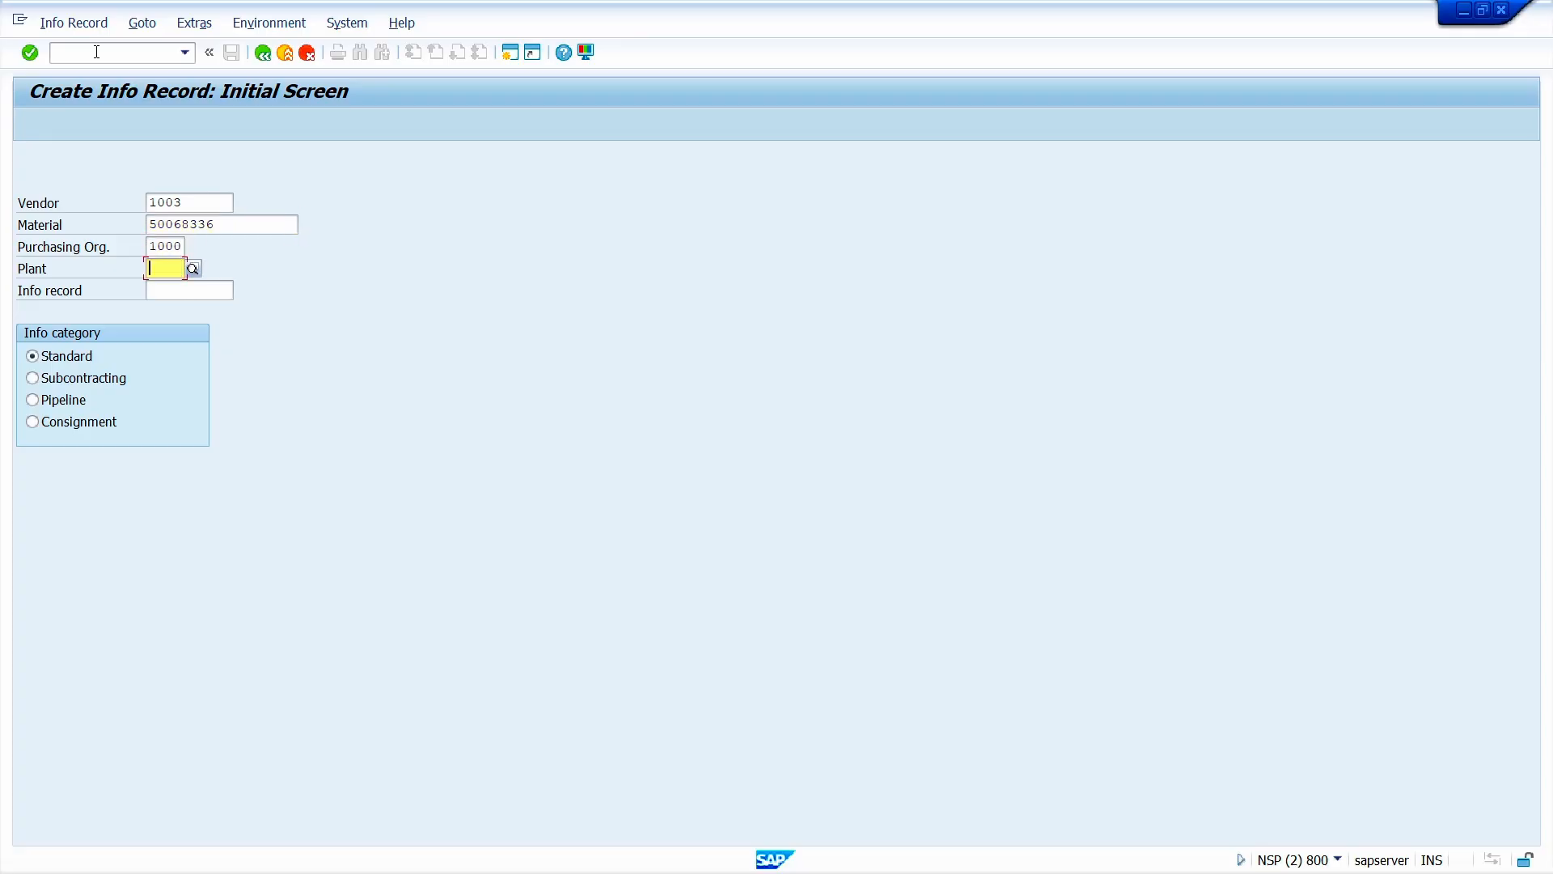
Step: Set the info record's vendor to 1000 and proceed through the general data to the purchasing organization data
key(shift+Tab)
key(shift+Tab)
key(shift+Tab)
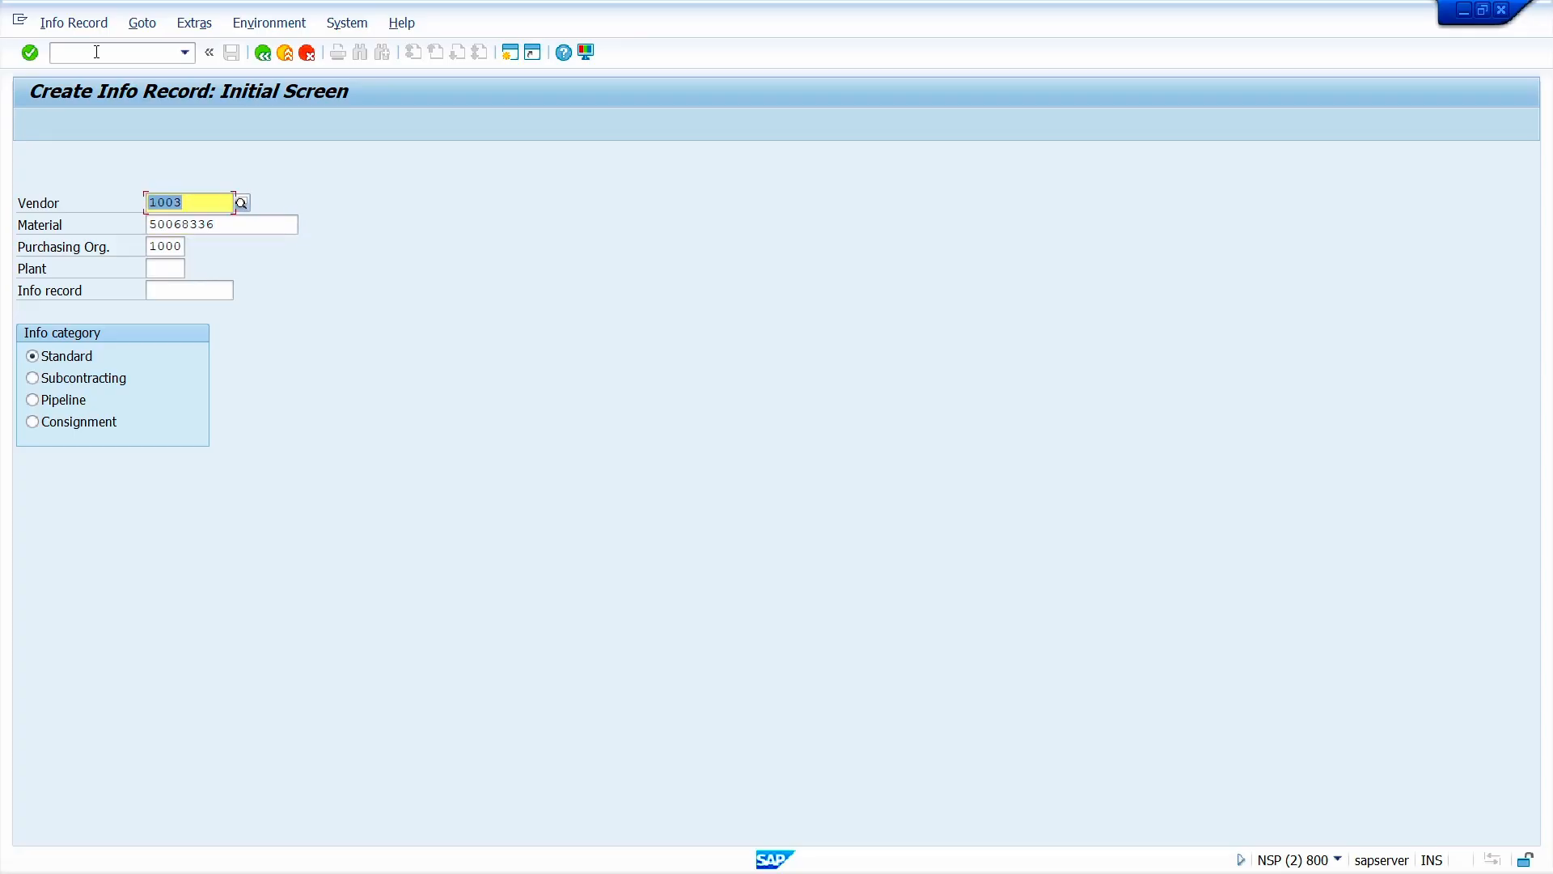
text(1000)
key(Tab)
key(Return)
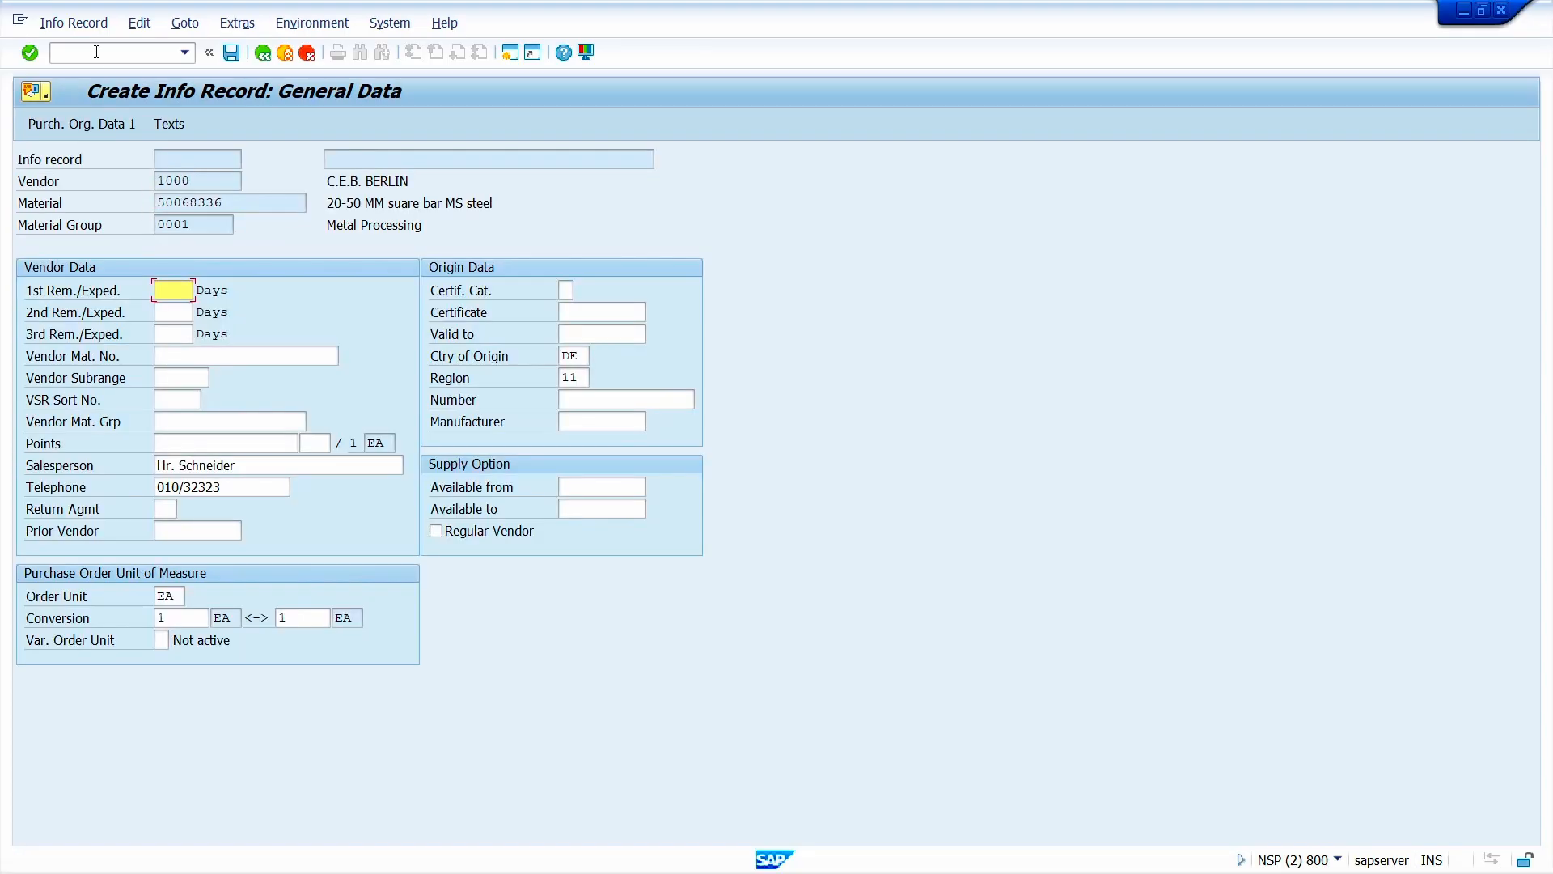
key(Return)
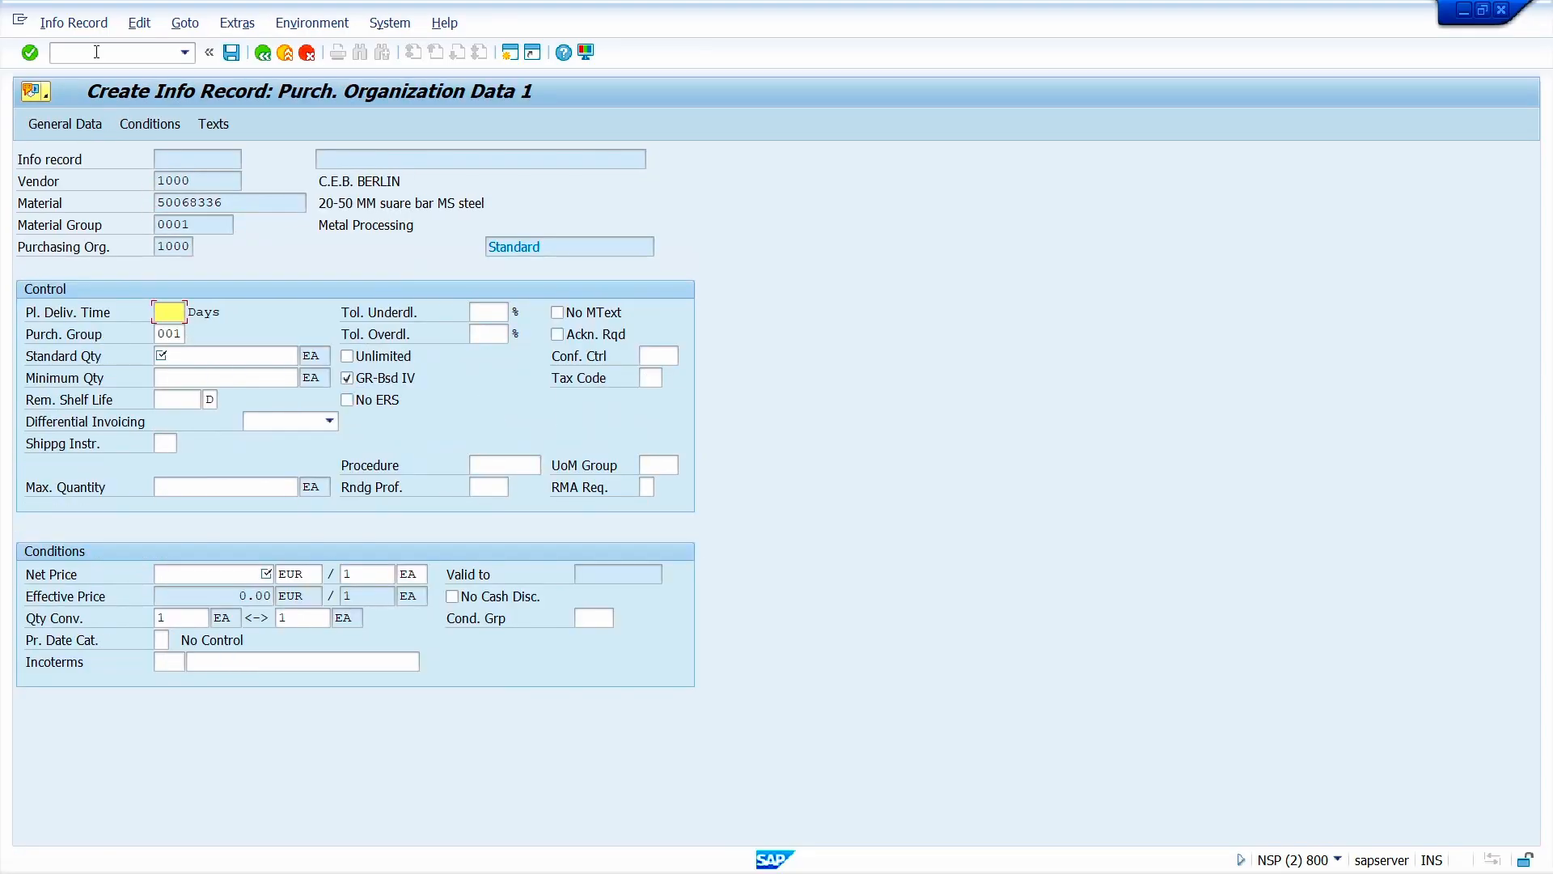
Step: Set planned delivery time to 10 days, standard quantity to 1 and net price to 10 EUR, with GR-based invoice verification off
text(10)
click(261, 353)
text(1)
click(459, 381)
click(260, 577)
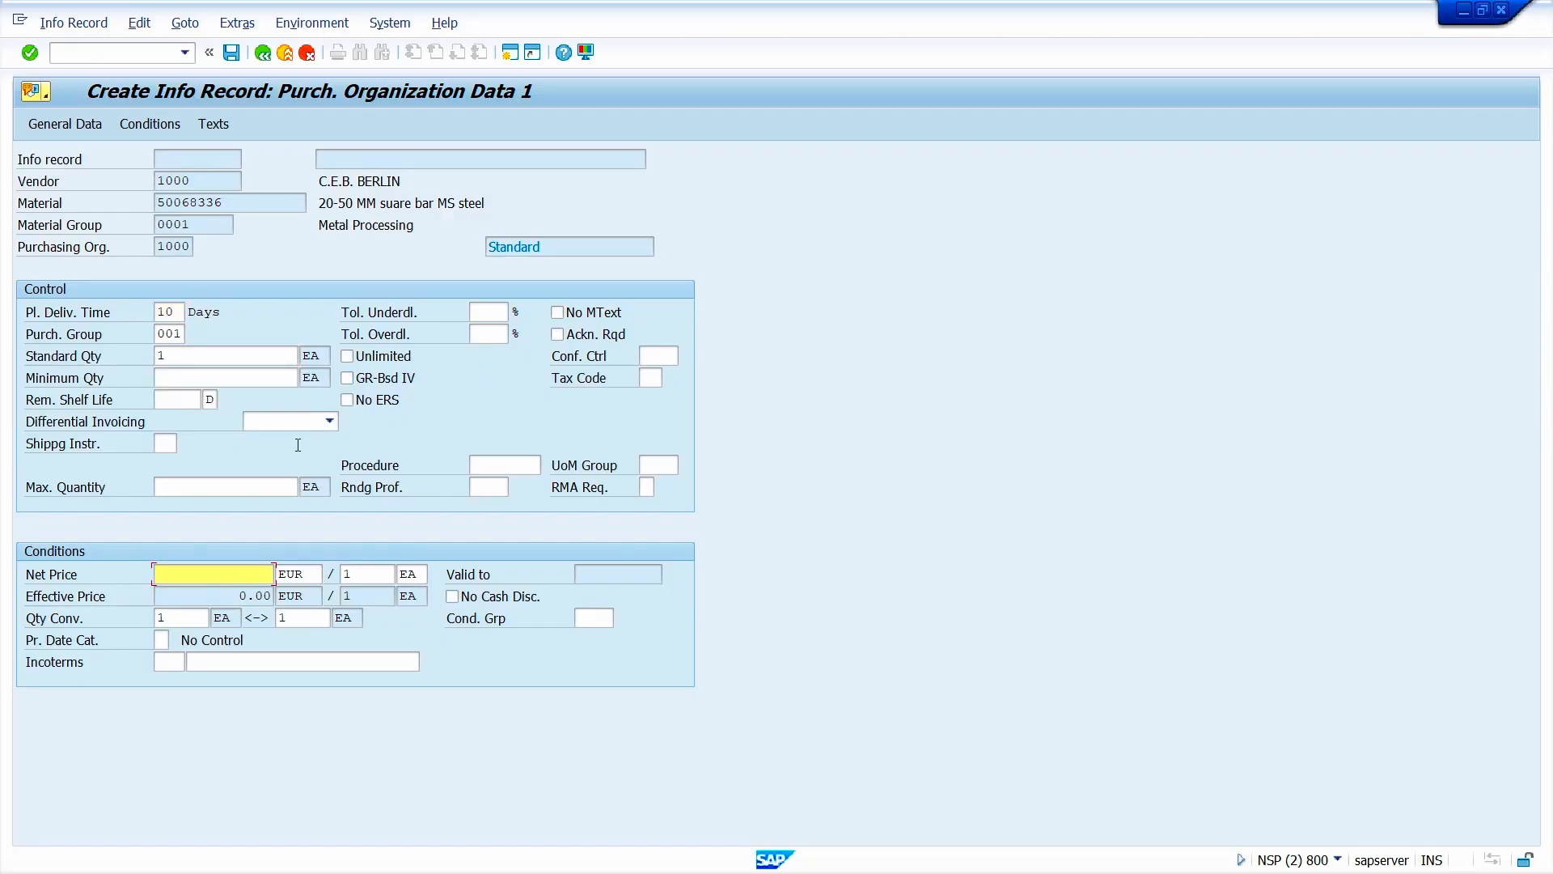
text(10)
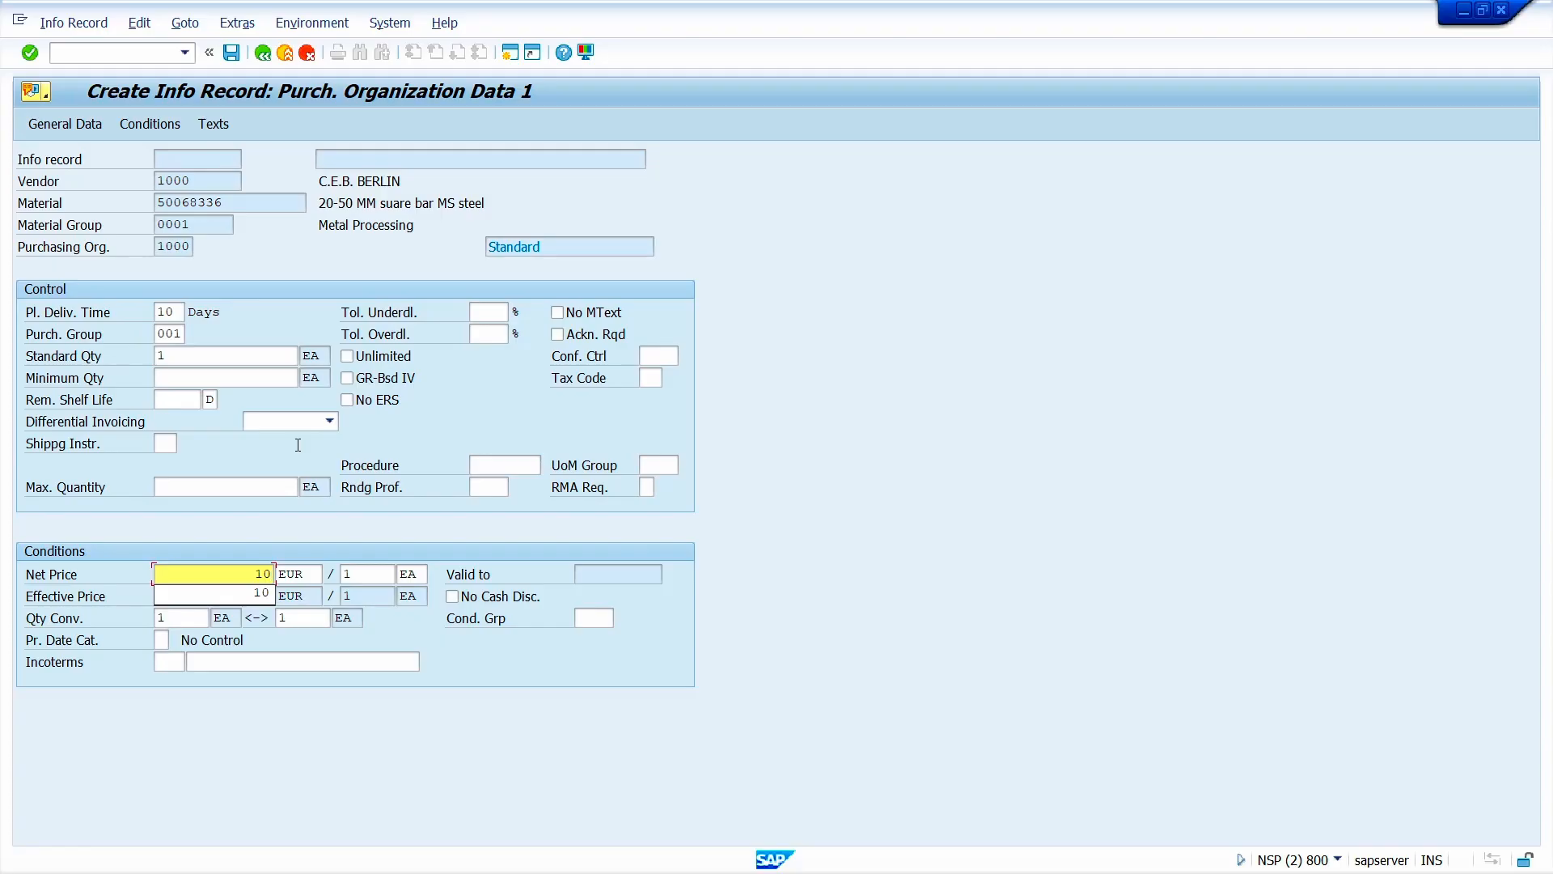
Step: Pass through the remaining info record screens and save the info record for vendor 1000
key(Return)
key(Return)
key(Return)
key(Return)
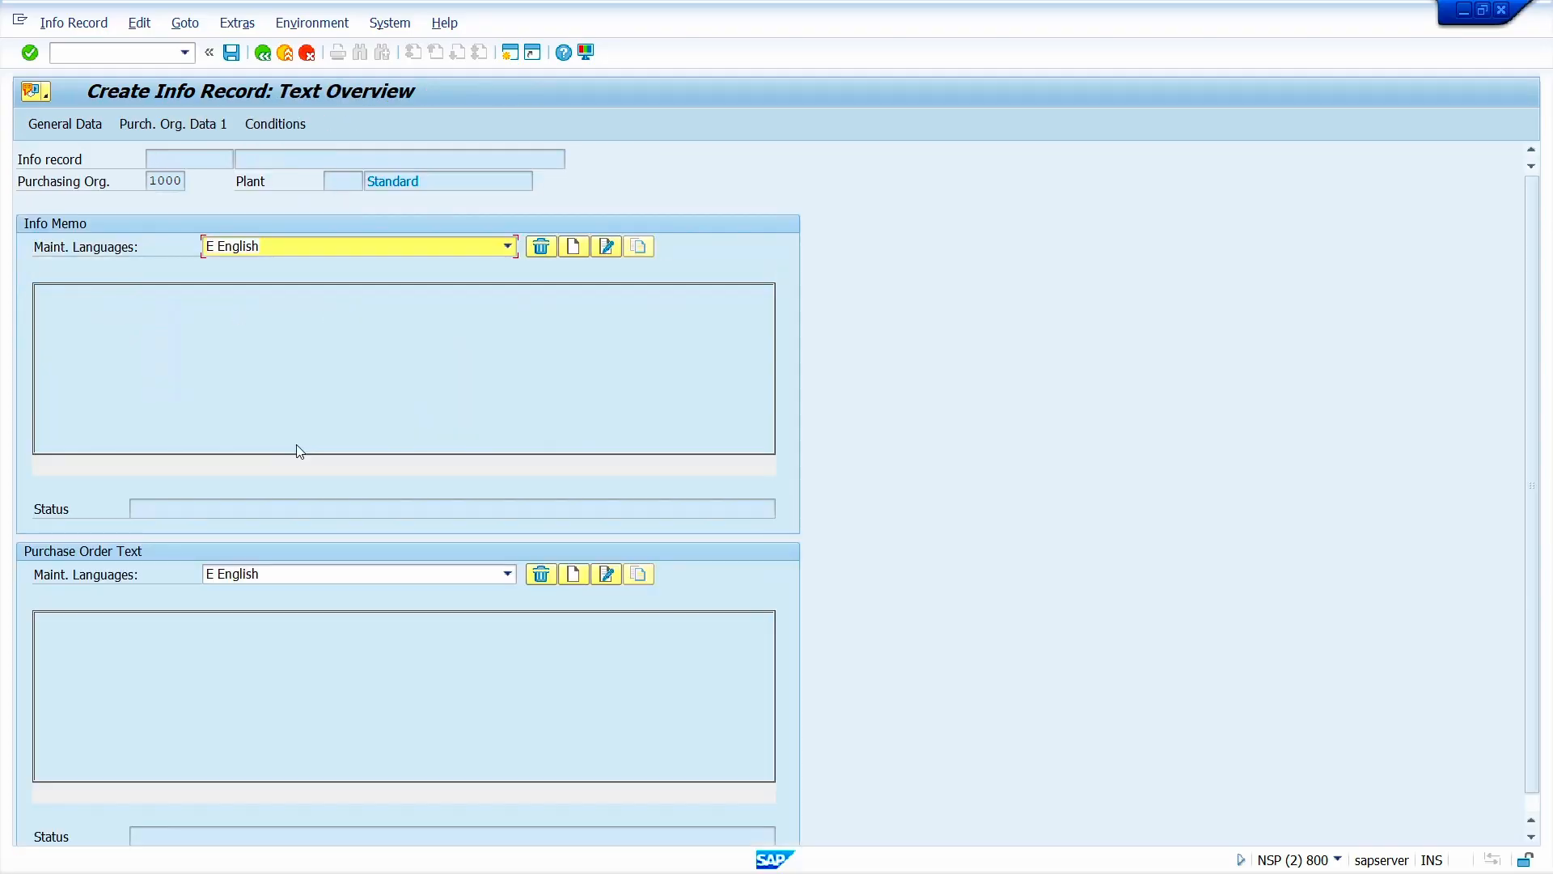
key(Return)
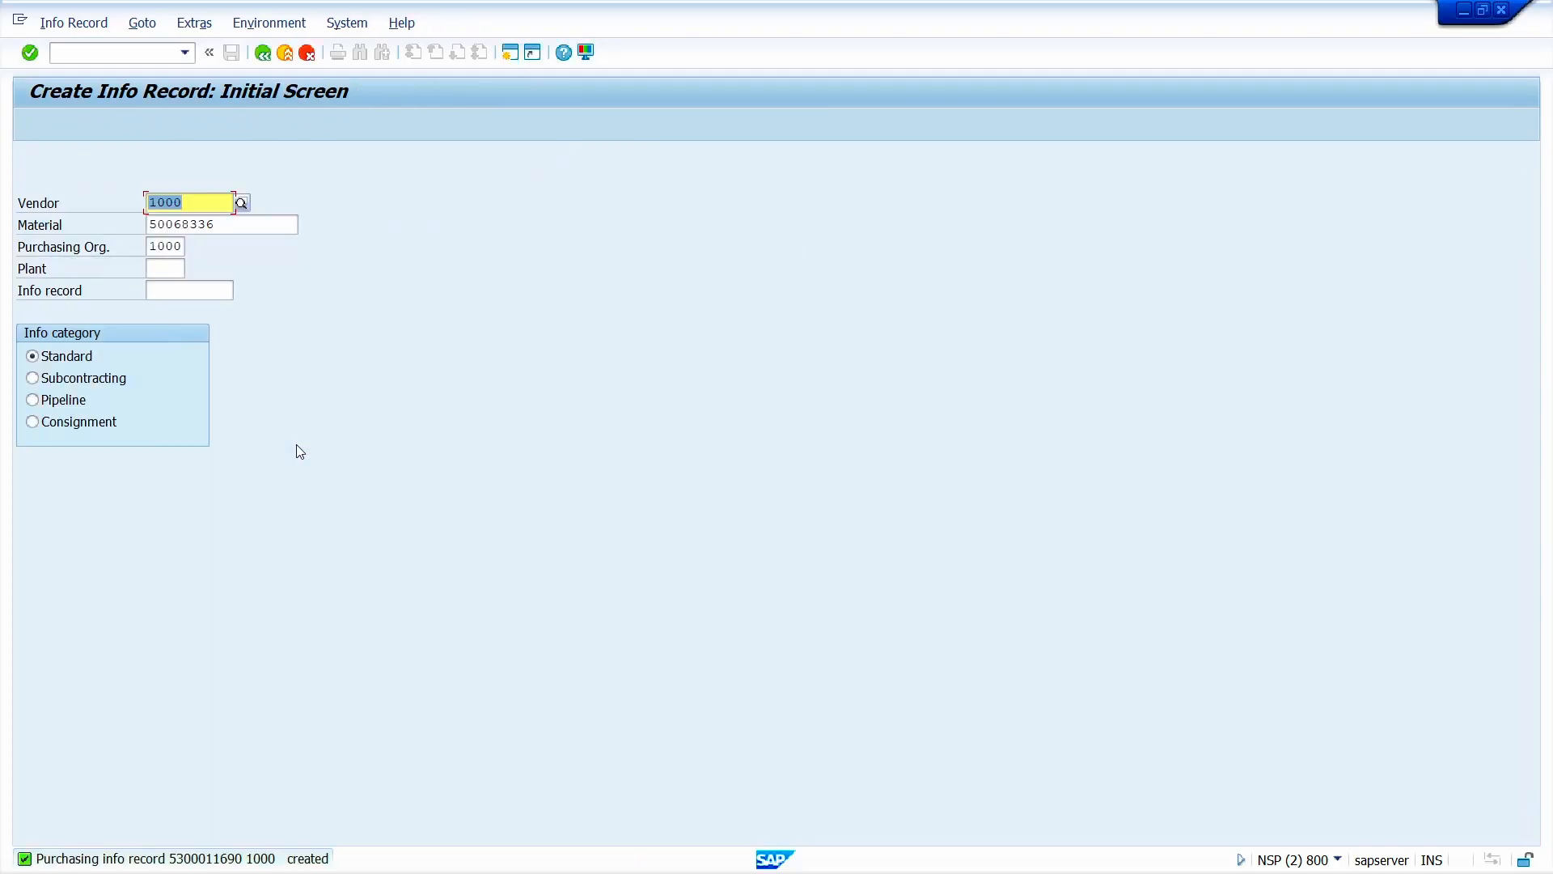
Step: Start another info record for vendor 1001 and proceed to its purchasing organization data
text(101)
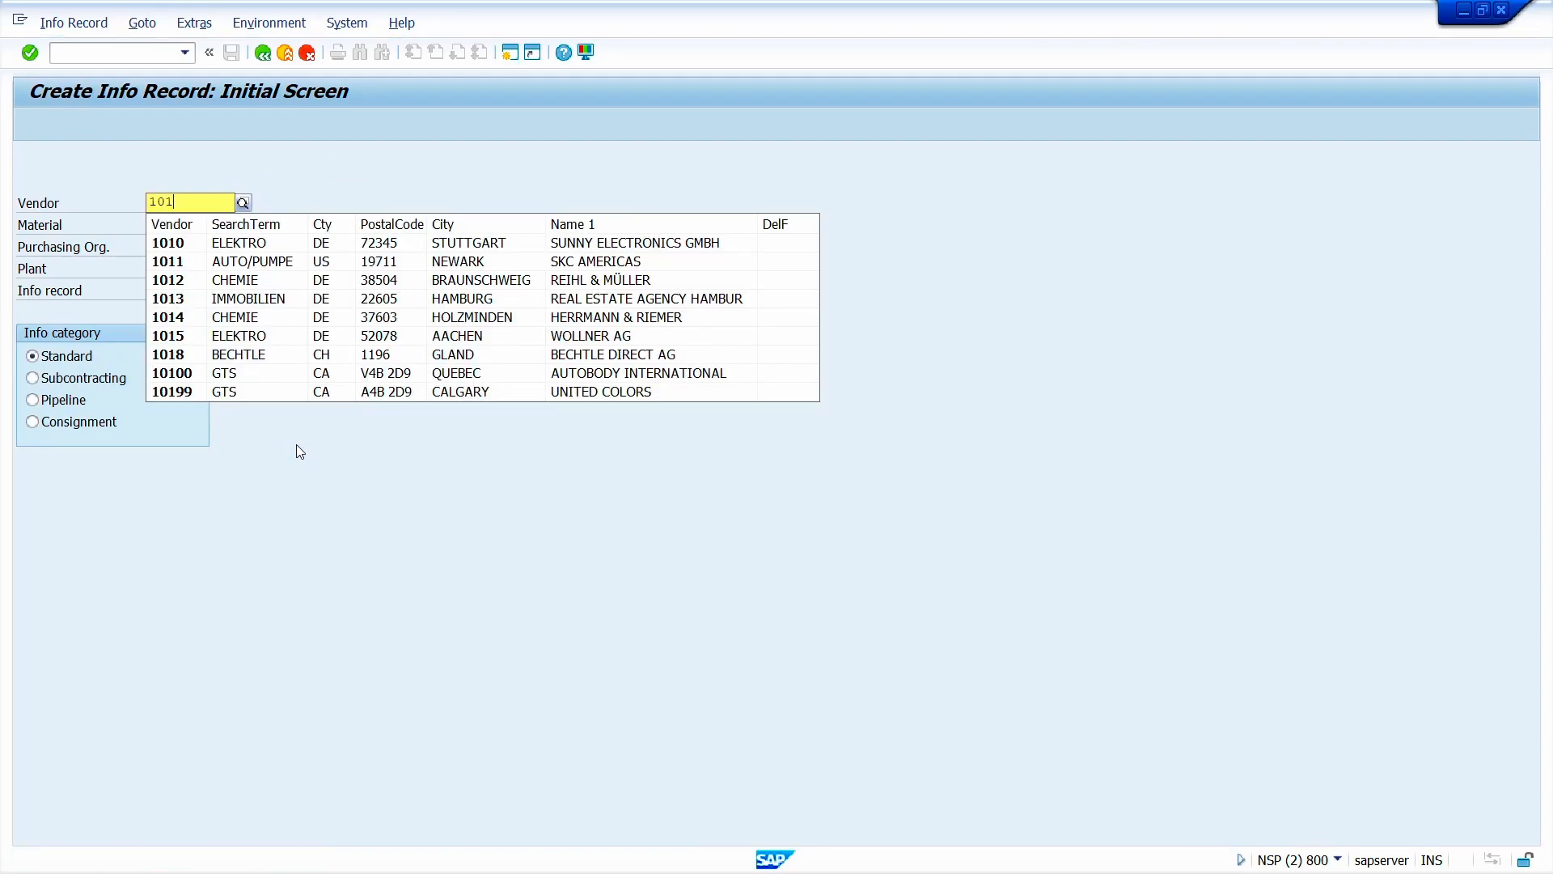
key(BackSpace)
key(BackSpace)
key(BackSpace)
text(1001)
key(Tab)
key(Return)
key(Return)
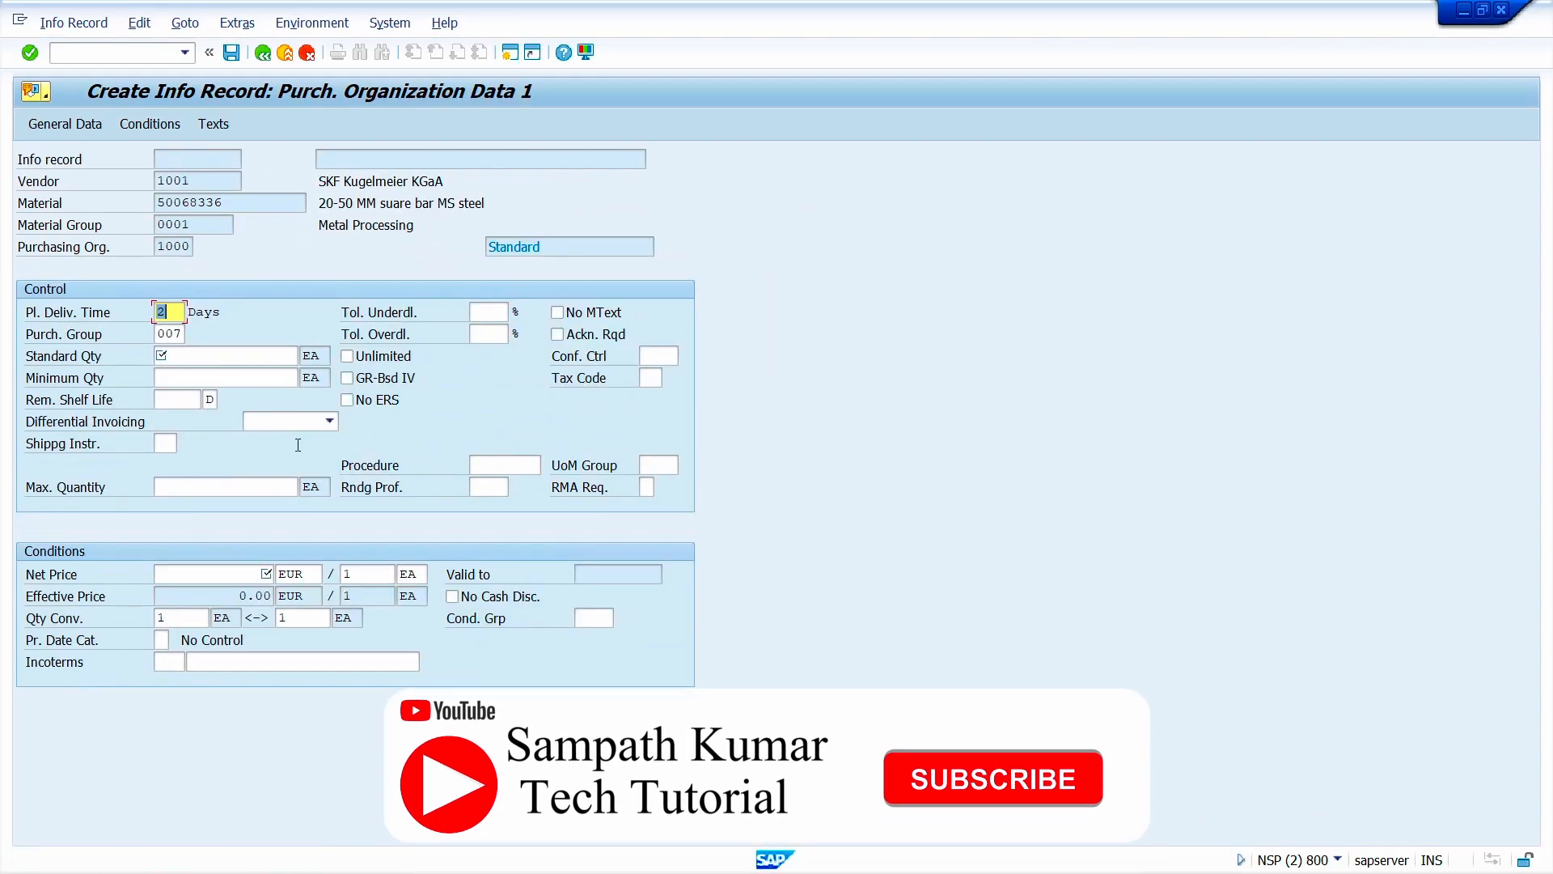
Step: Set standard quantity to 1 and net price to 10 EUR for vendor 1001, and save the info record
key(Tab)
key(Tab)
text(1)
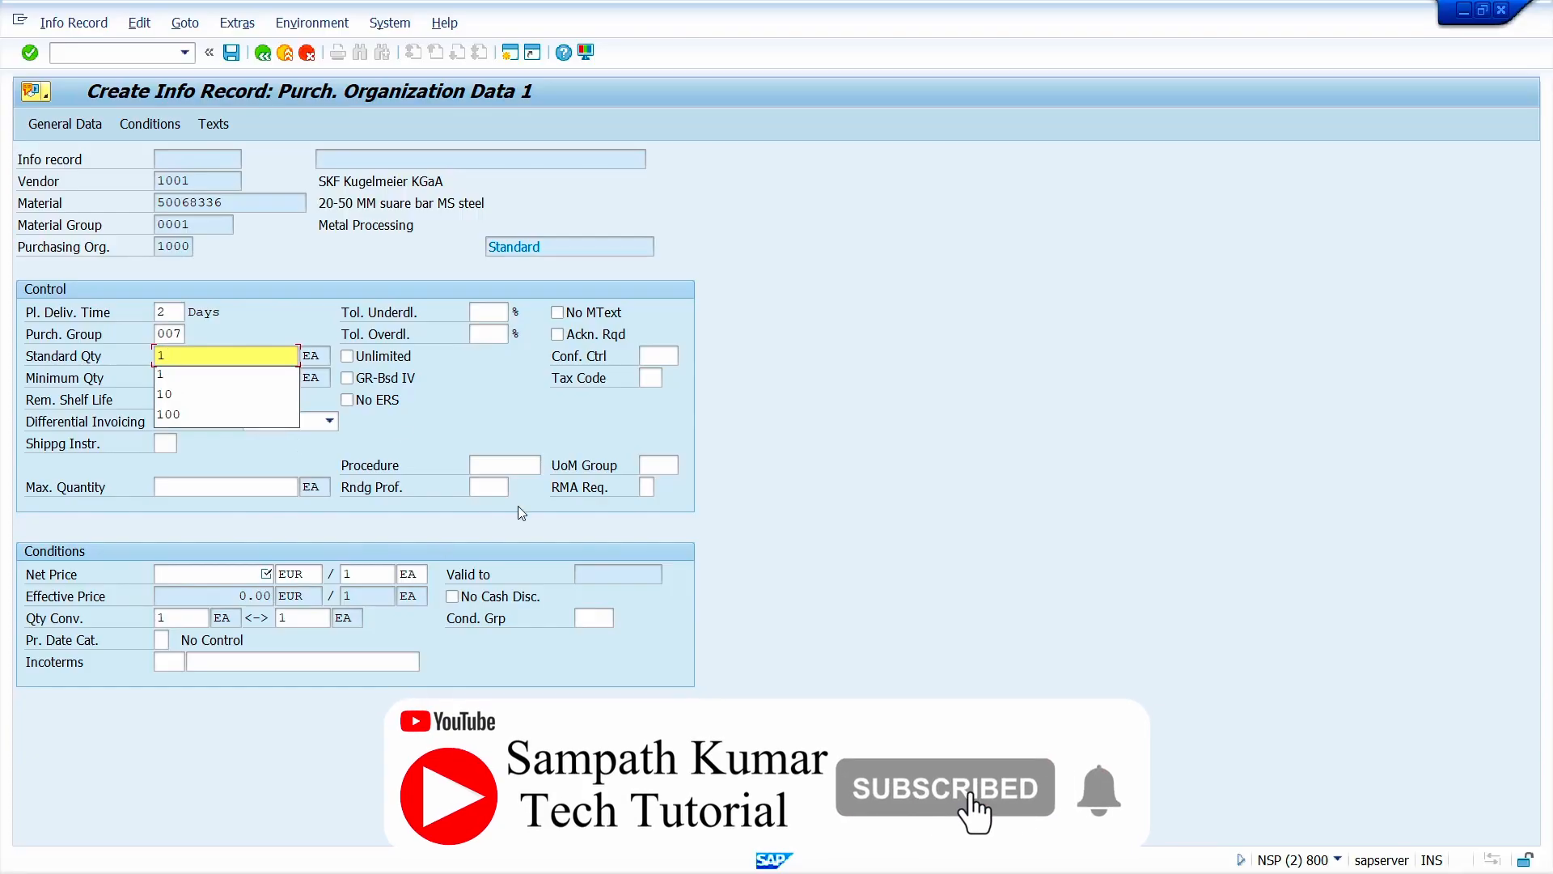
click(251, 575)
text(10)
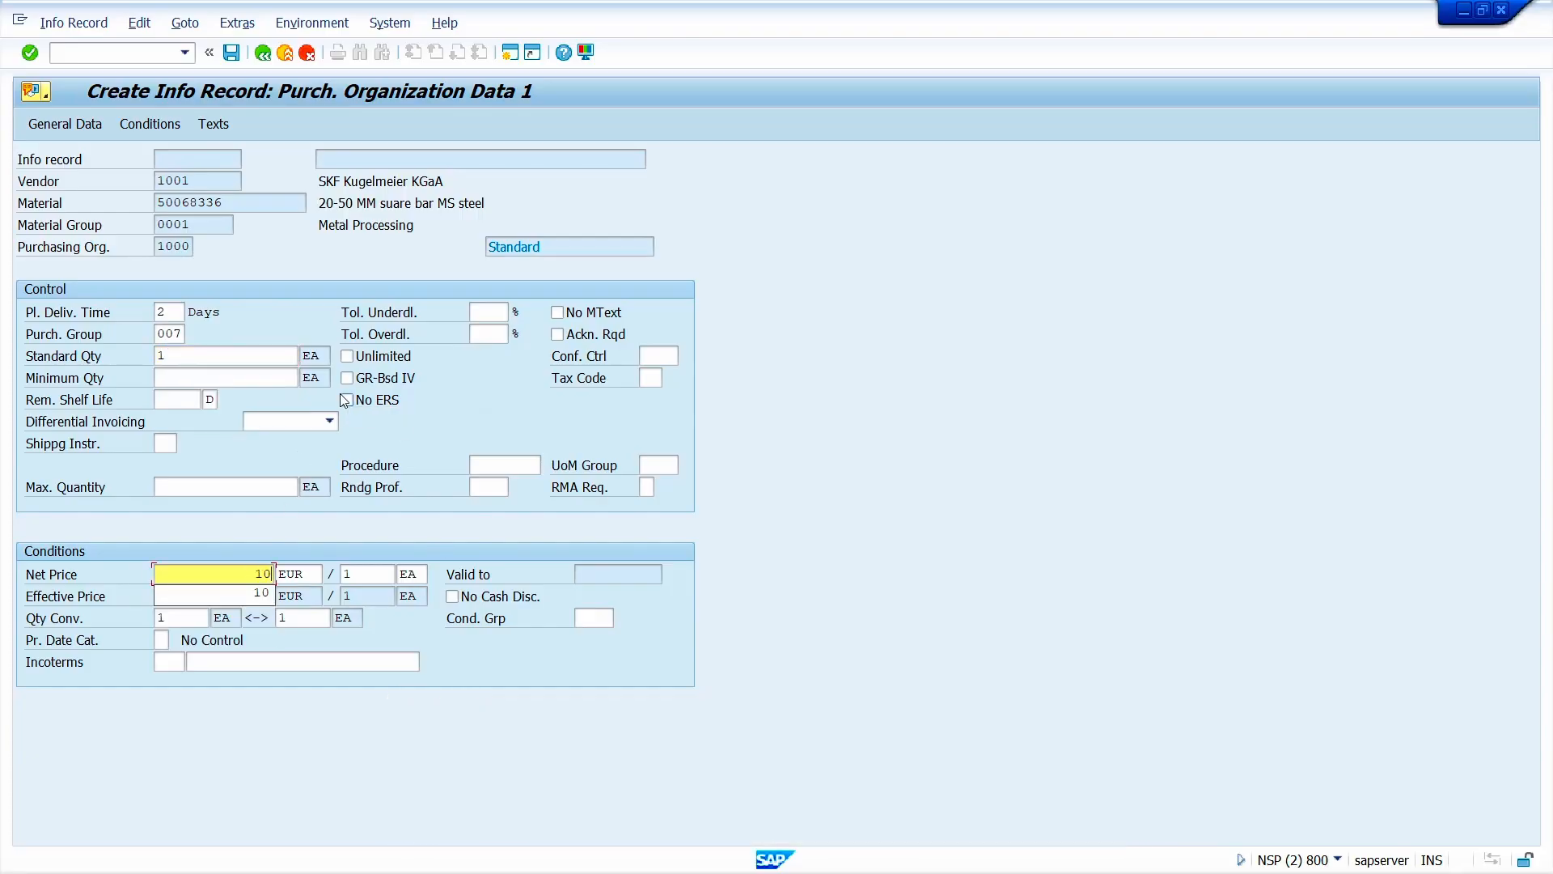
key(Return)
key(Return)
key(Return)
key(Return)
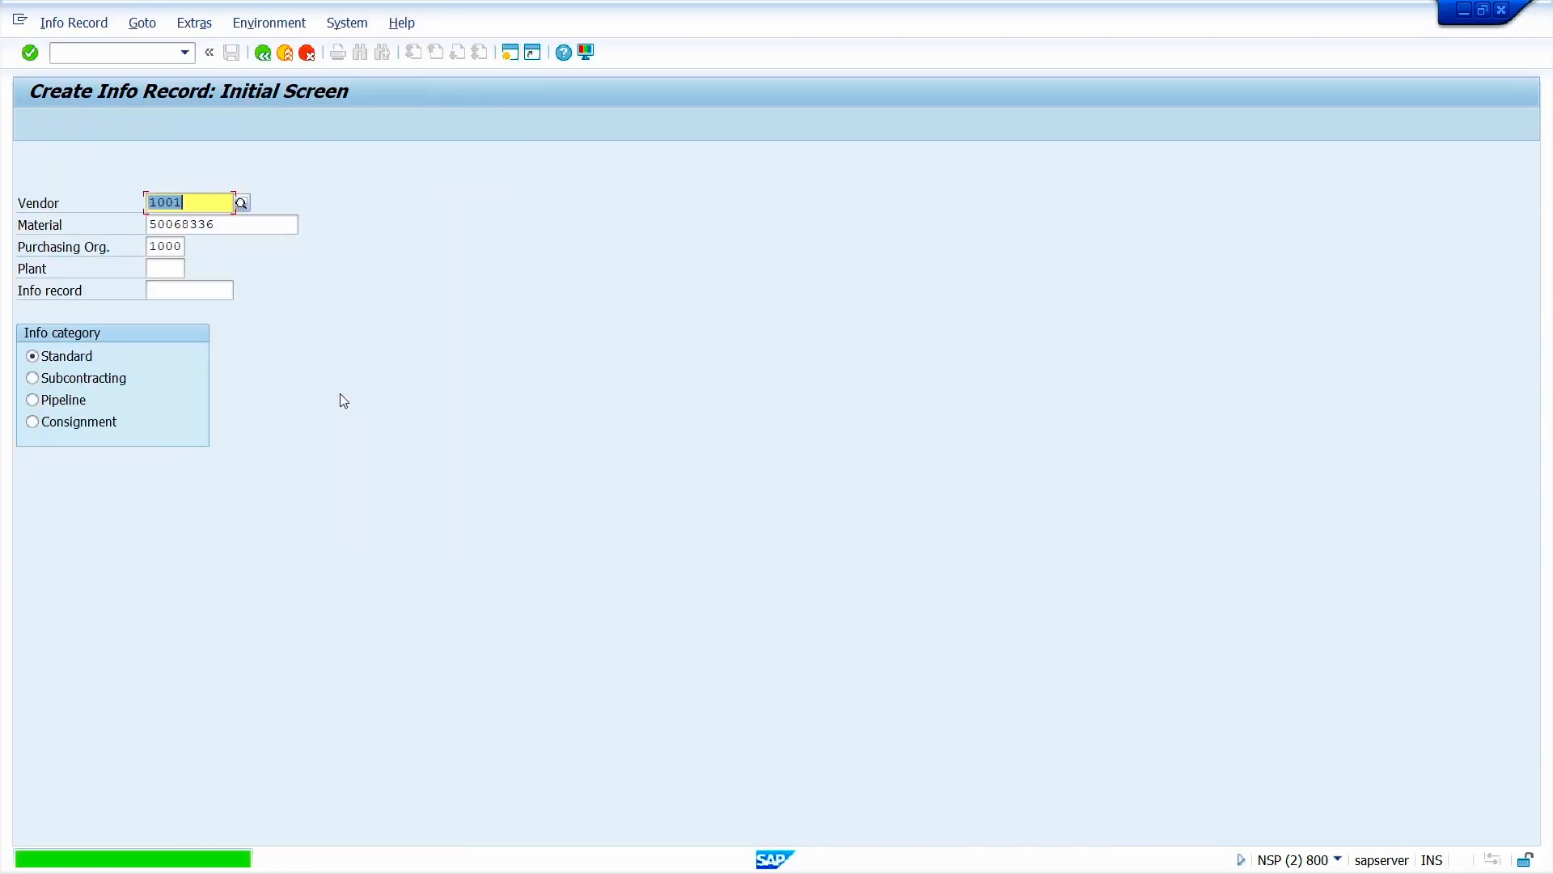
Step: Start an info record for material 50068336 with vendor 1003 and proceed to its purchasing organization data
text(100)
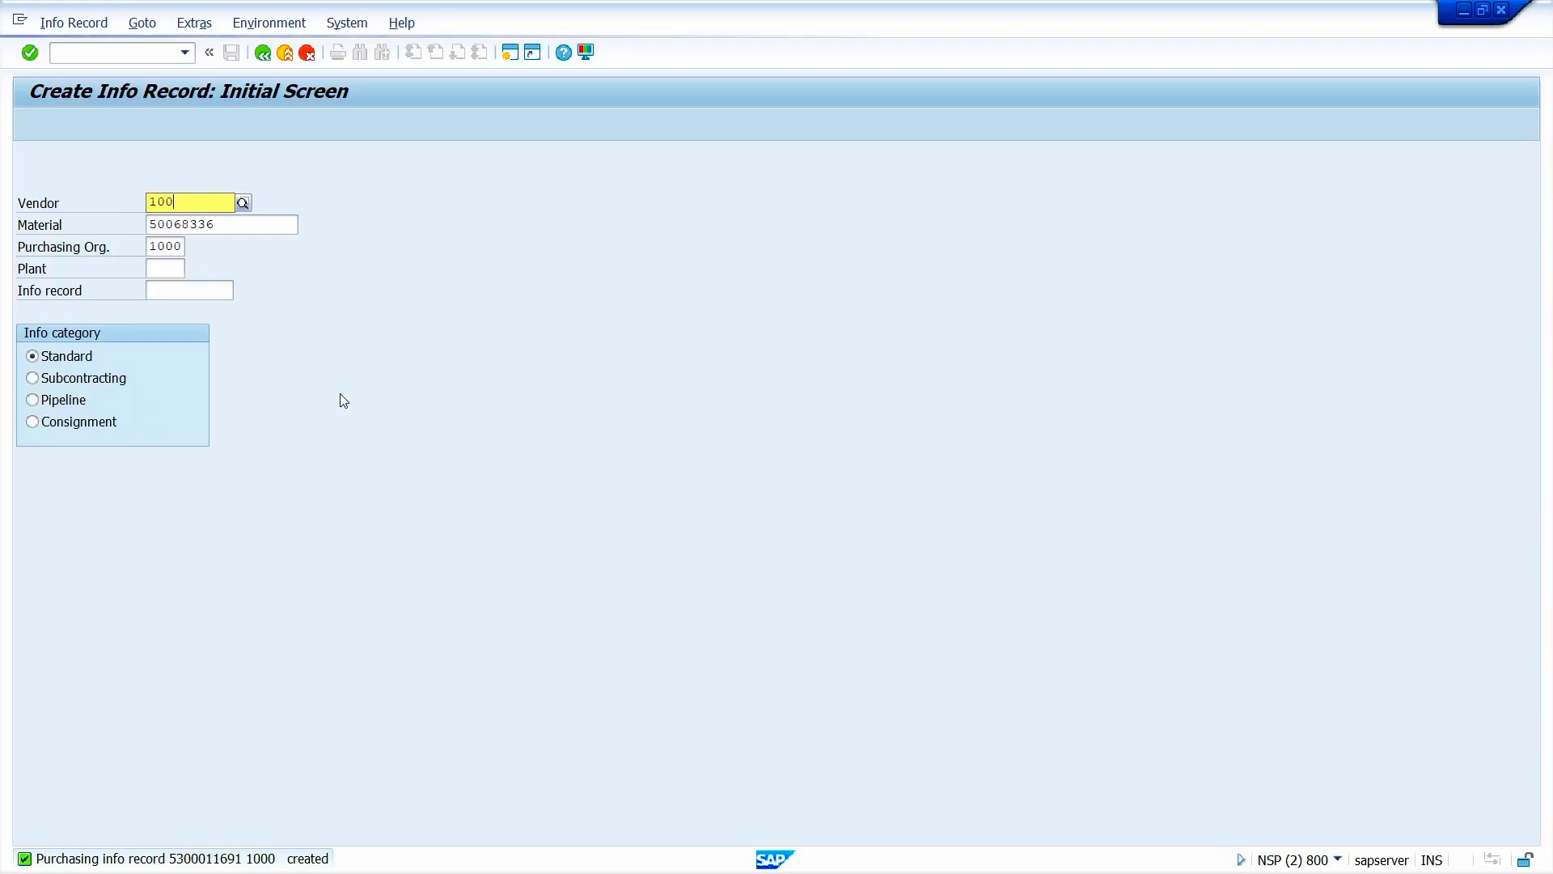
text(3)
key(Return)
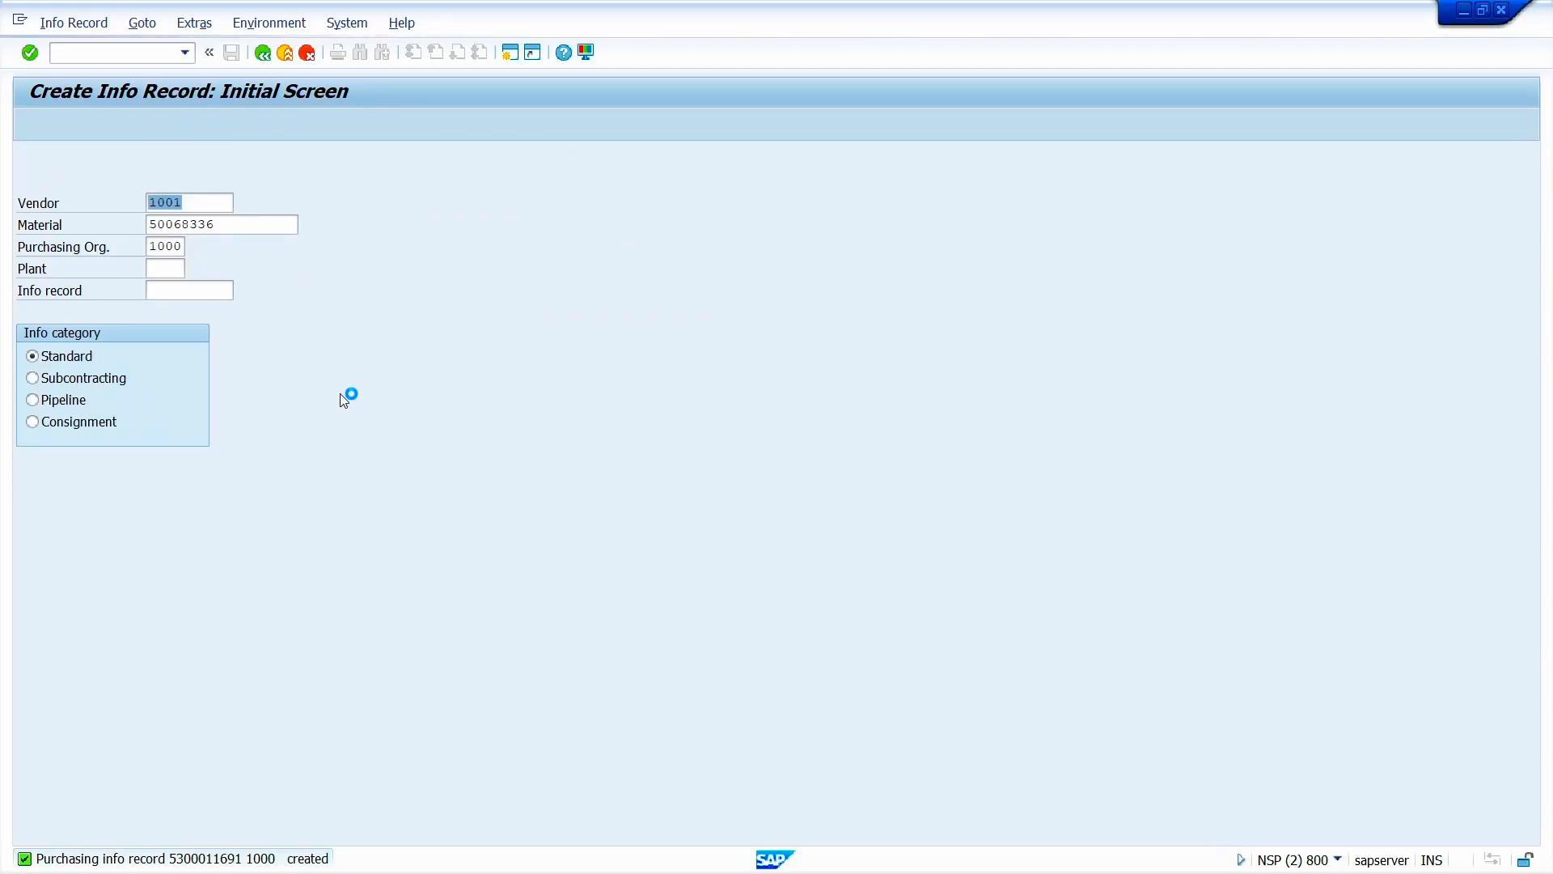
key(Return)
Step: Set vendor 1003's planned delivery time to 10 days and standard quantity to 1, fill in the net price, and save the info record
text(10)
key(Tab)
key(Tab)
text(1)
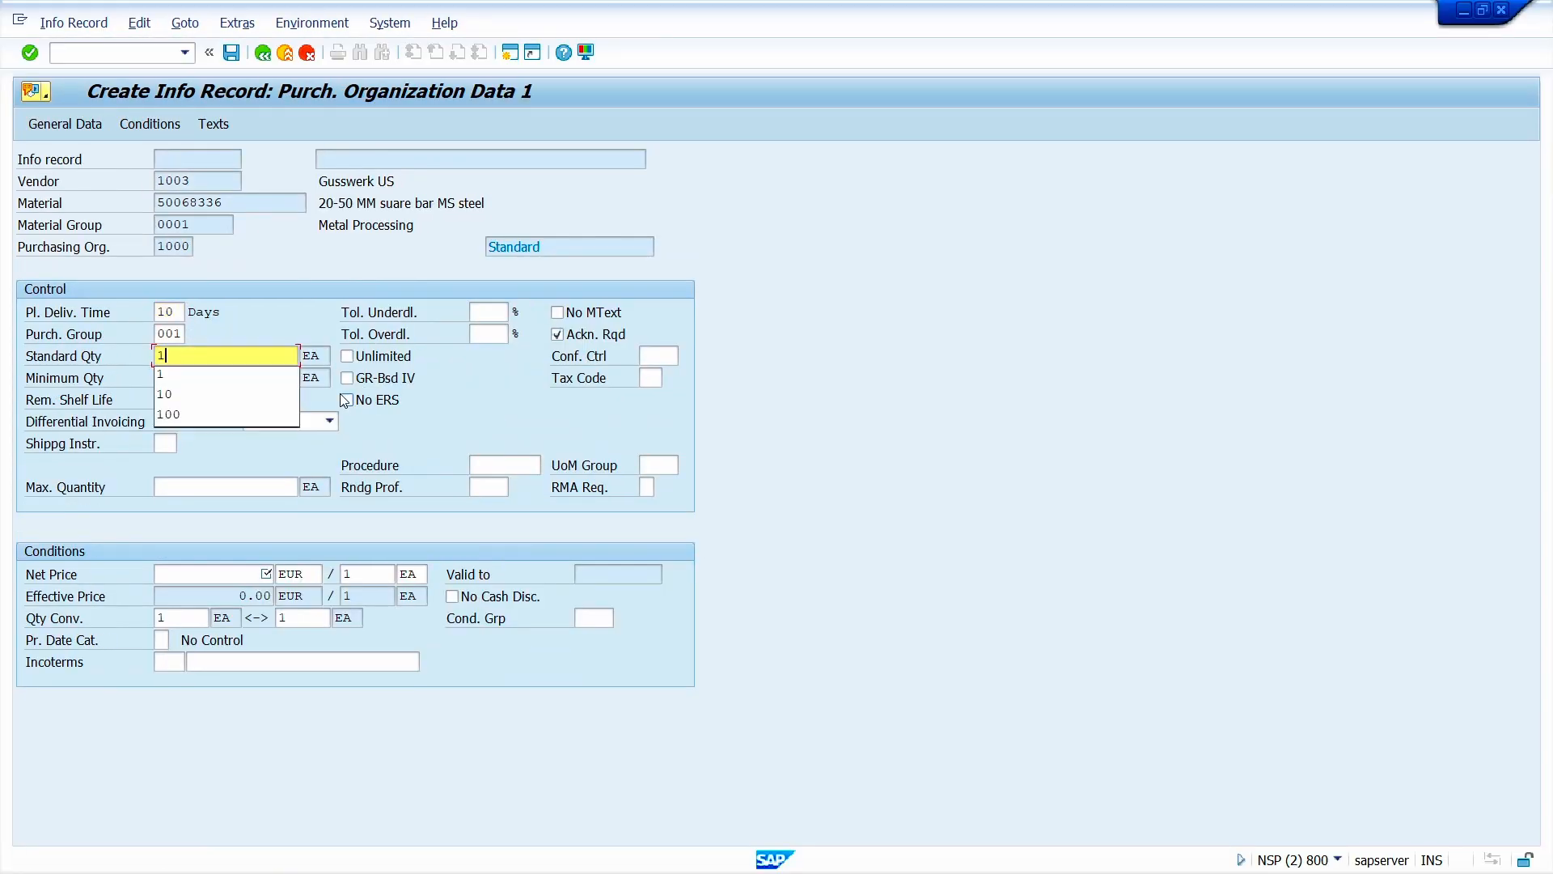
click(242, 574)
key(Return)
key(Return)
key(Return)
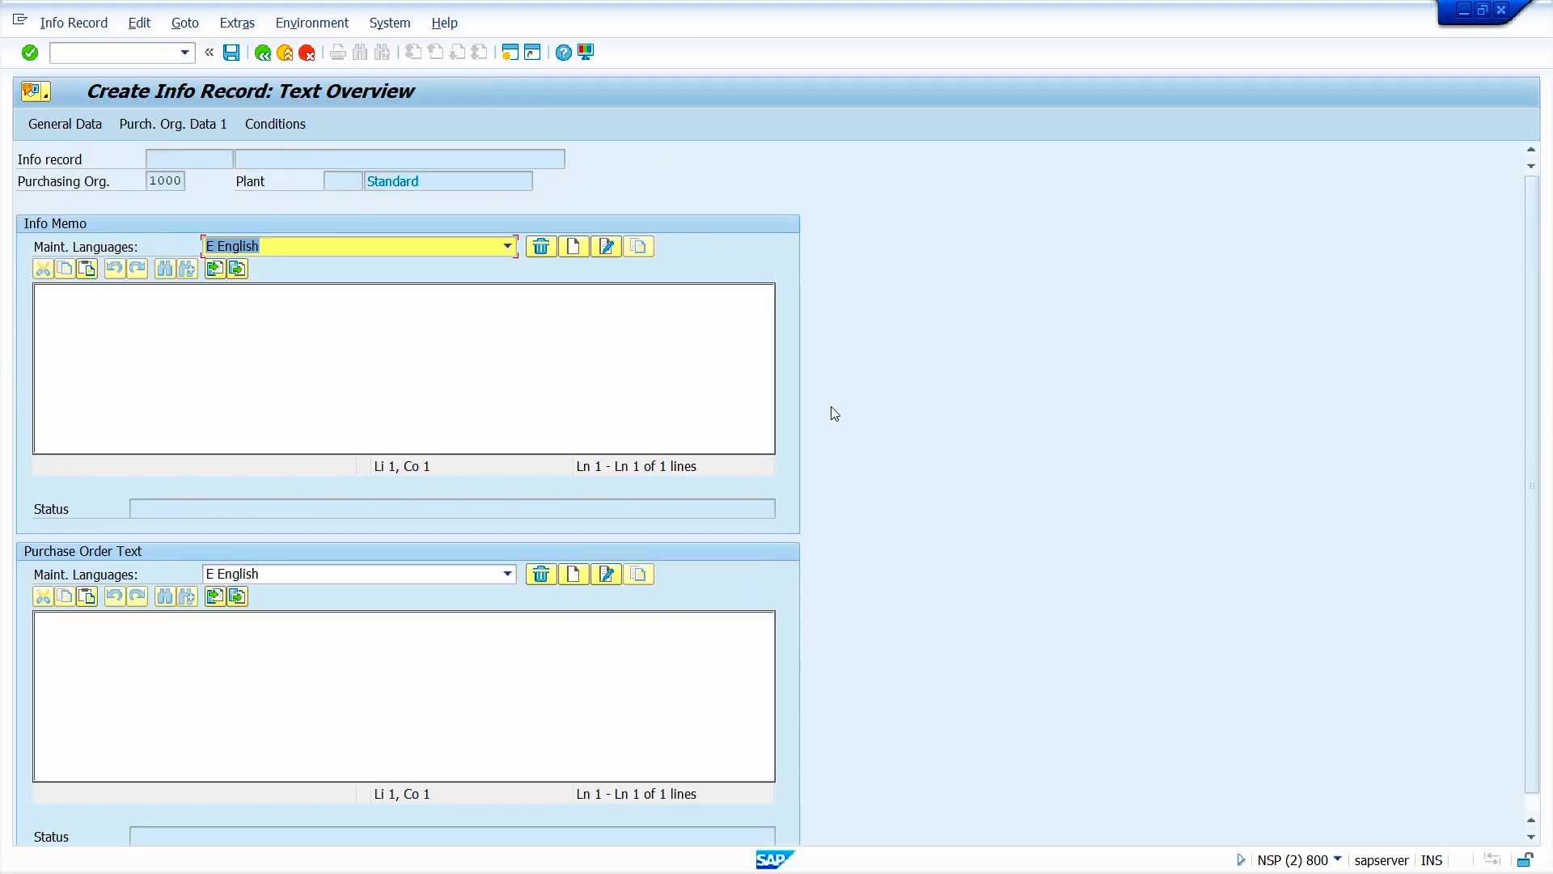
key(Return)
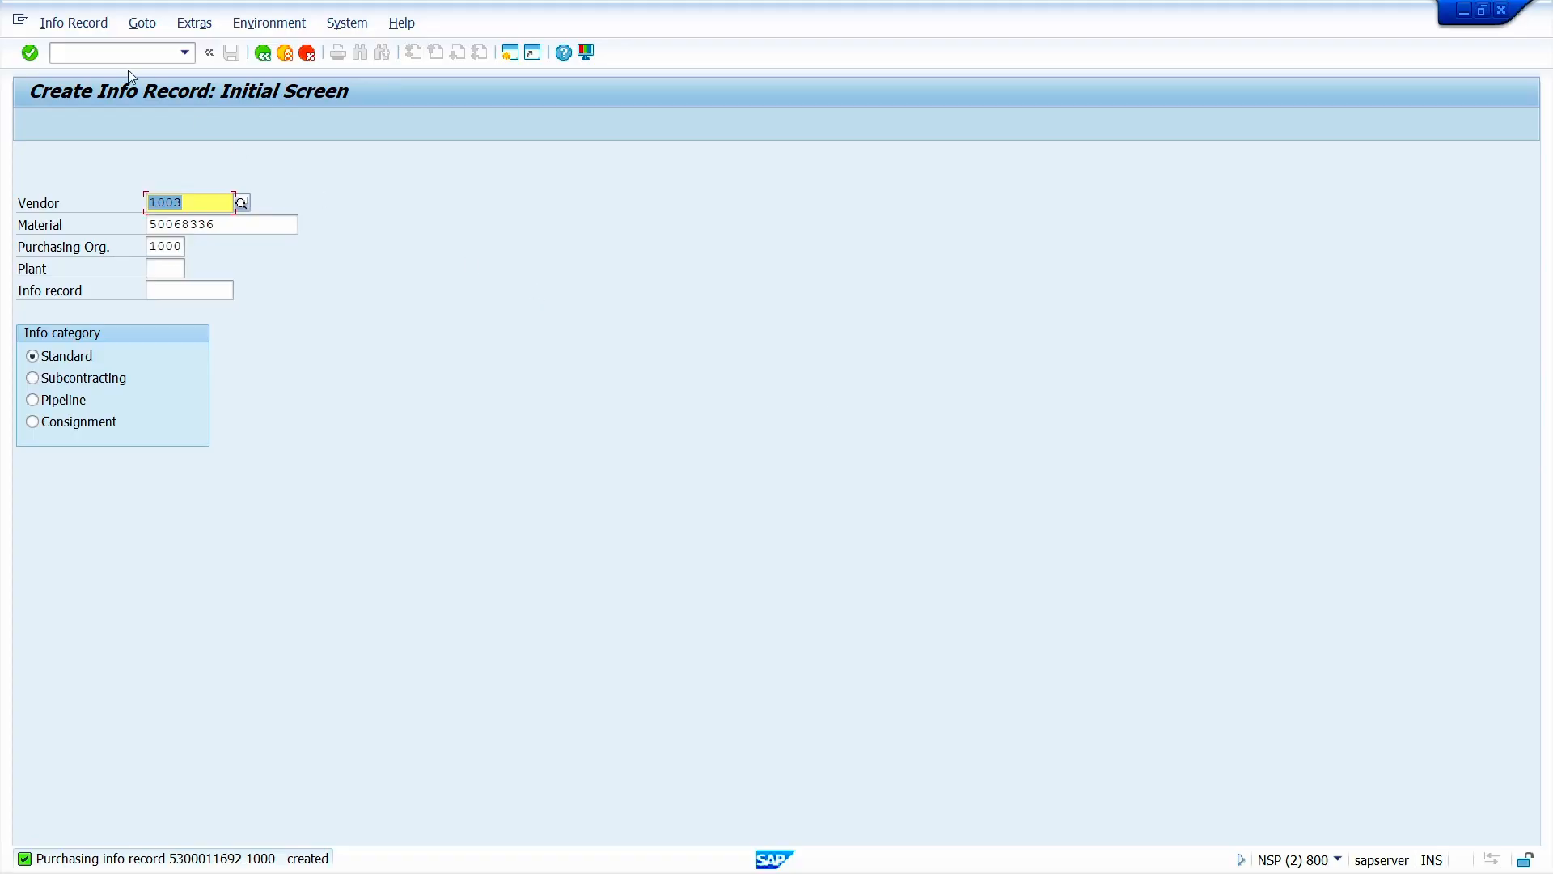
Step: Open quota arrangement maintenance with transaction MEQ1 for material 50068336 in plant 1000
click(125, 47)
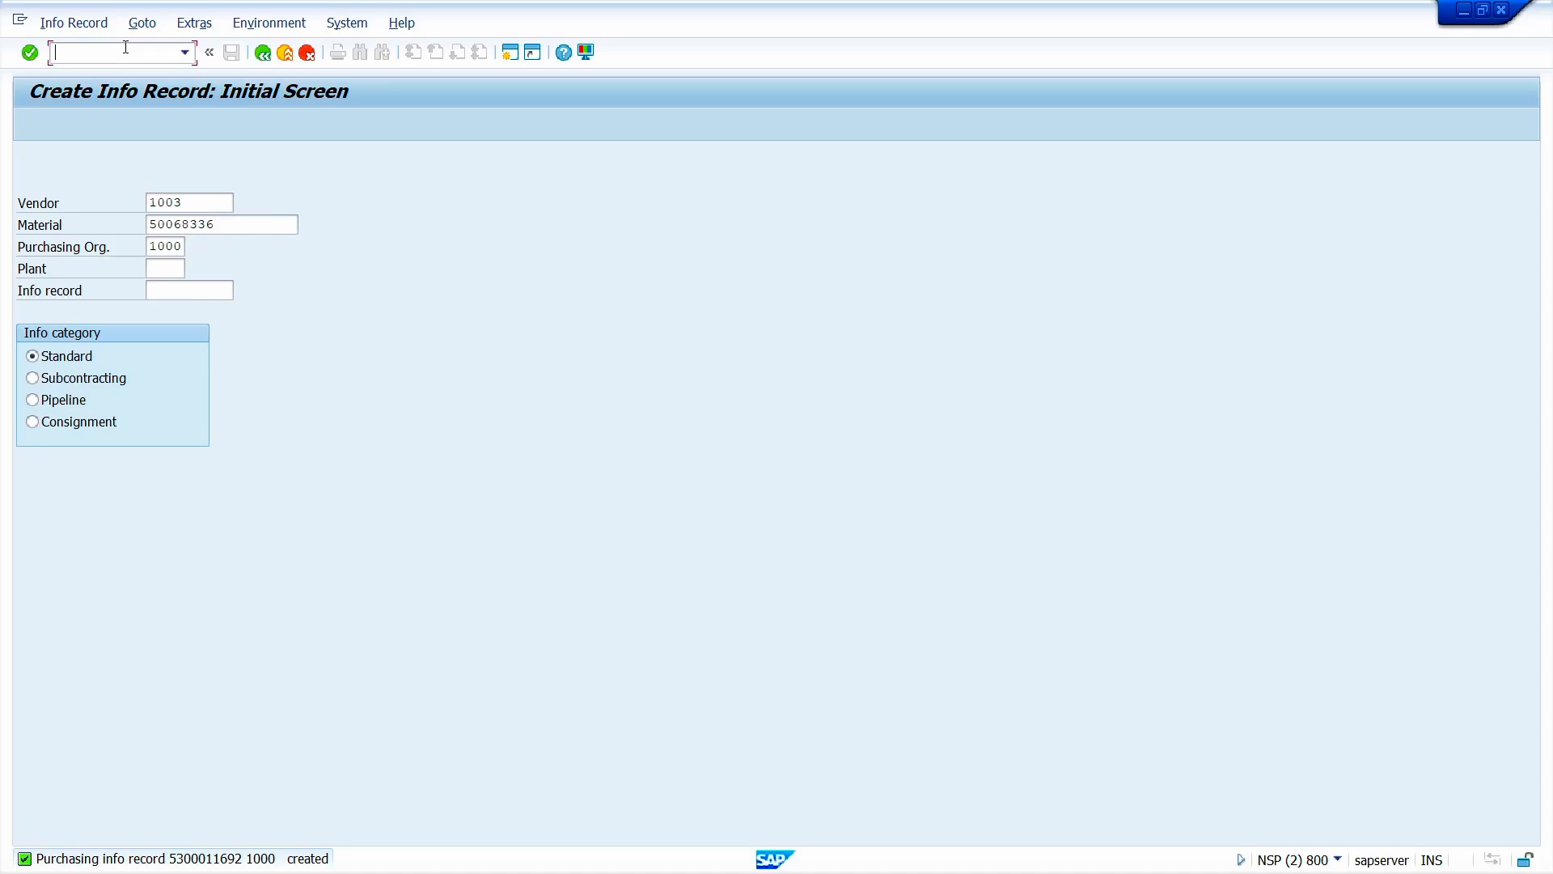
text(/nmeq1)
key(Return)
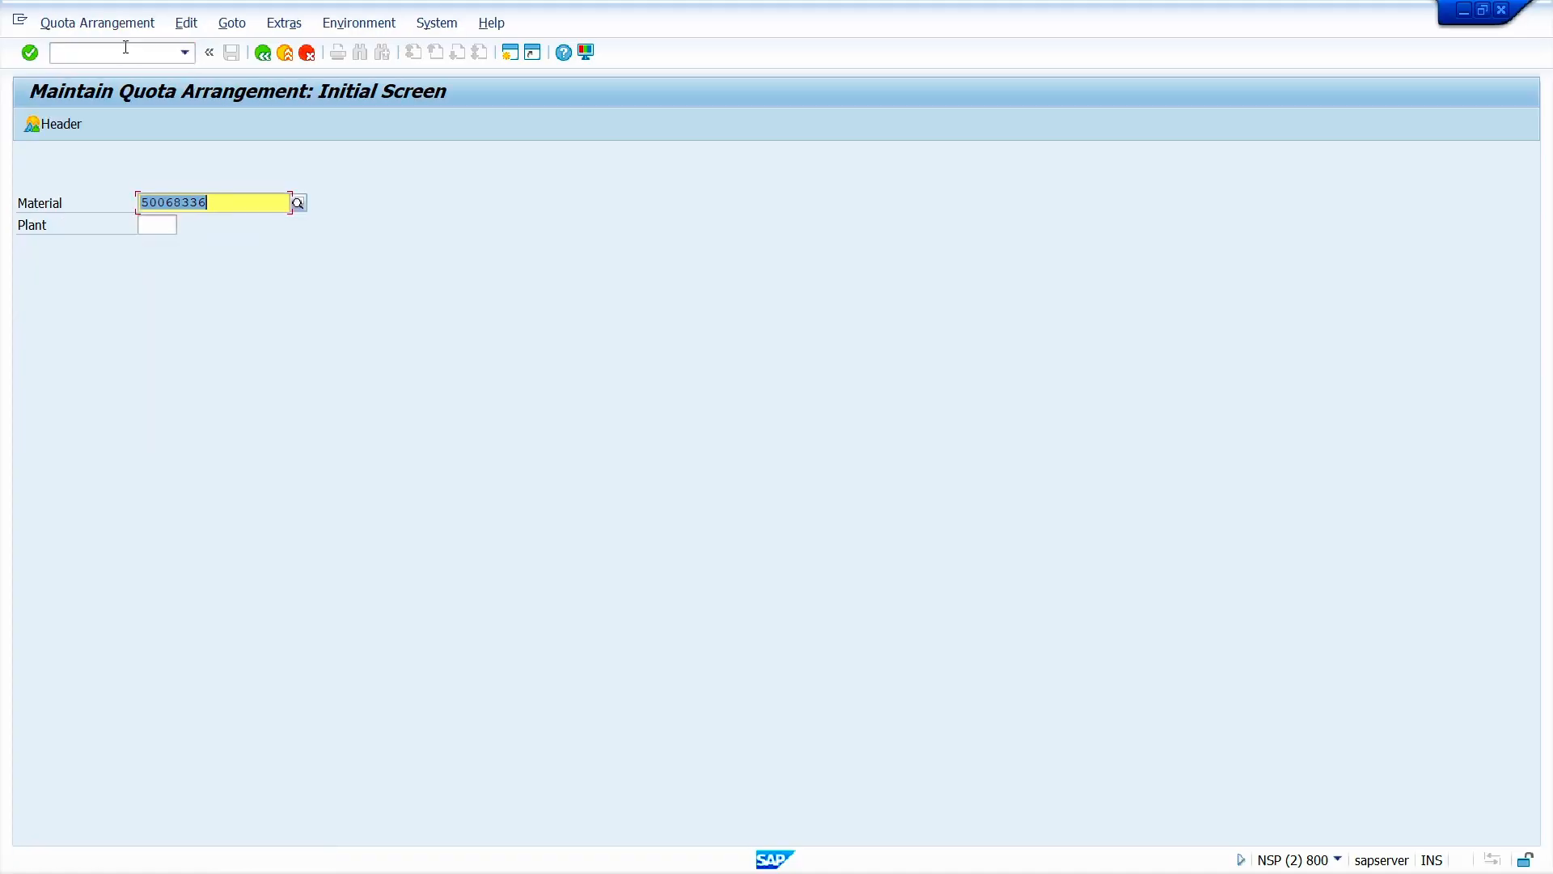
key(Tab)
text(1000)
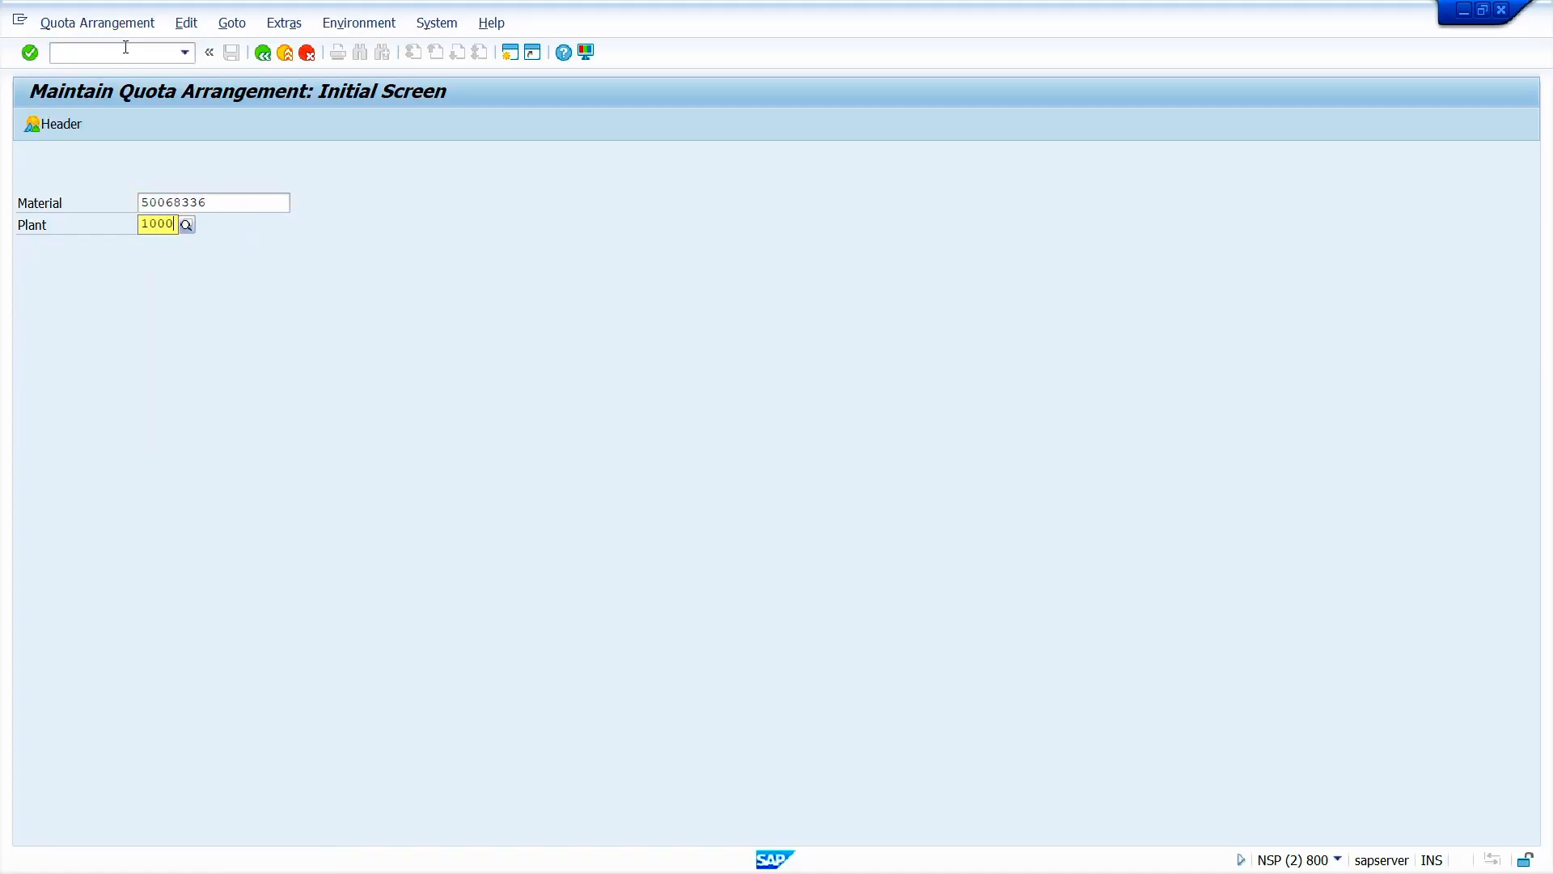
key(Return)
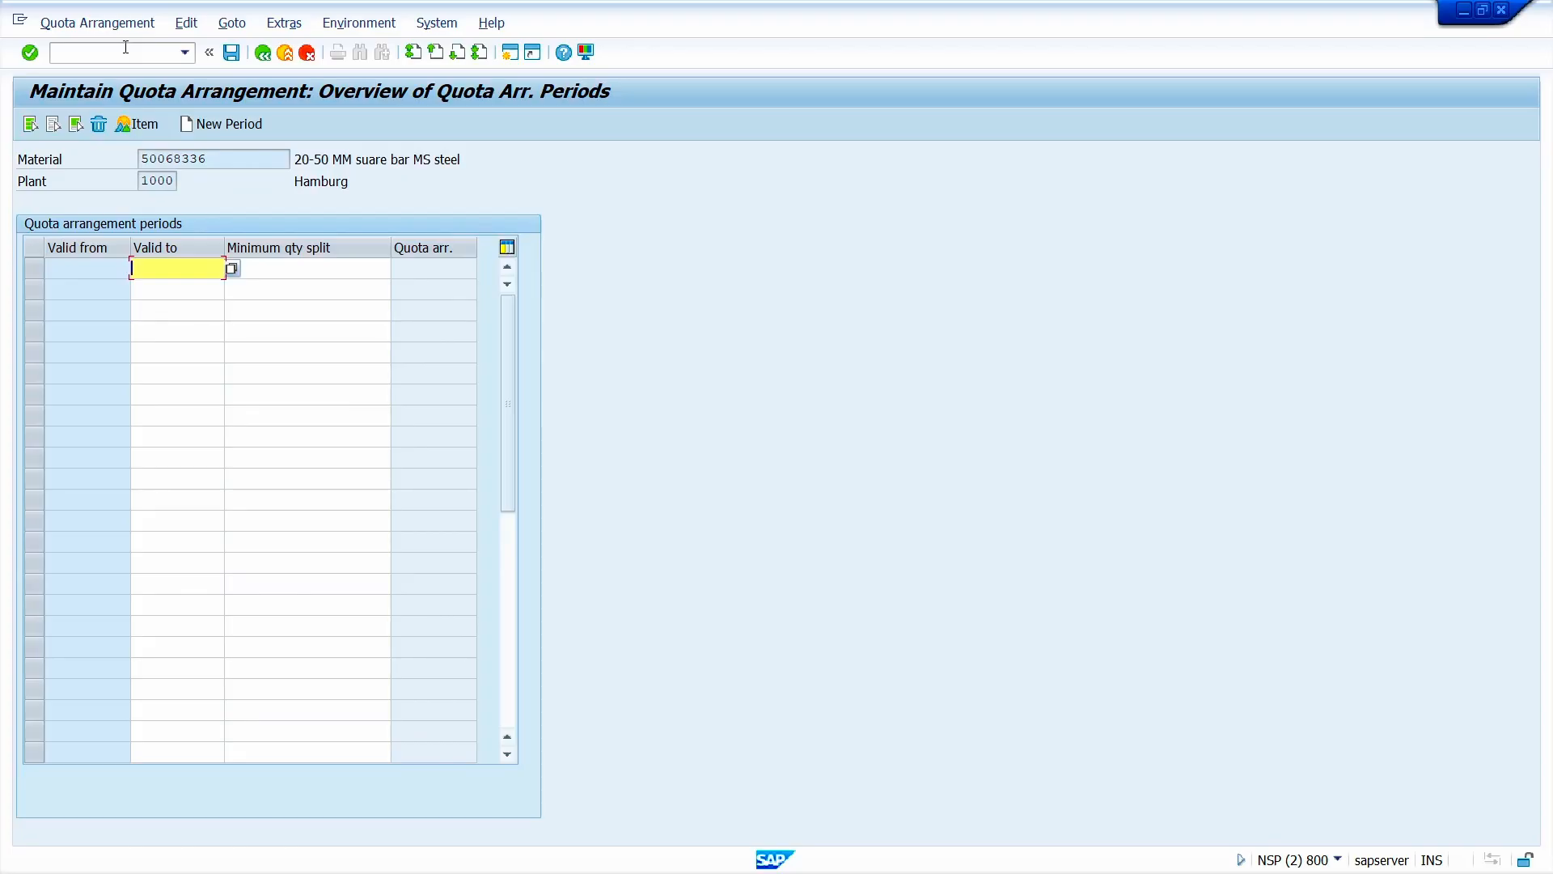
Step: Create a quota arrangement period valid to 31.12.2026 and open its item overview
text(31.12.2026)
key(Return)
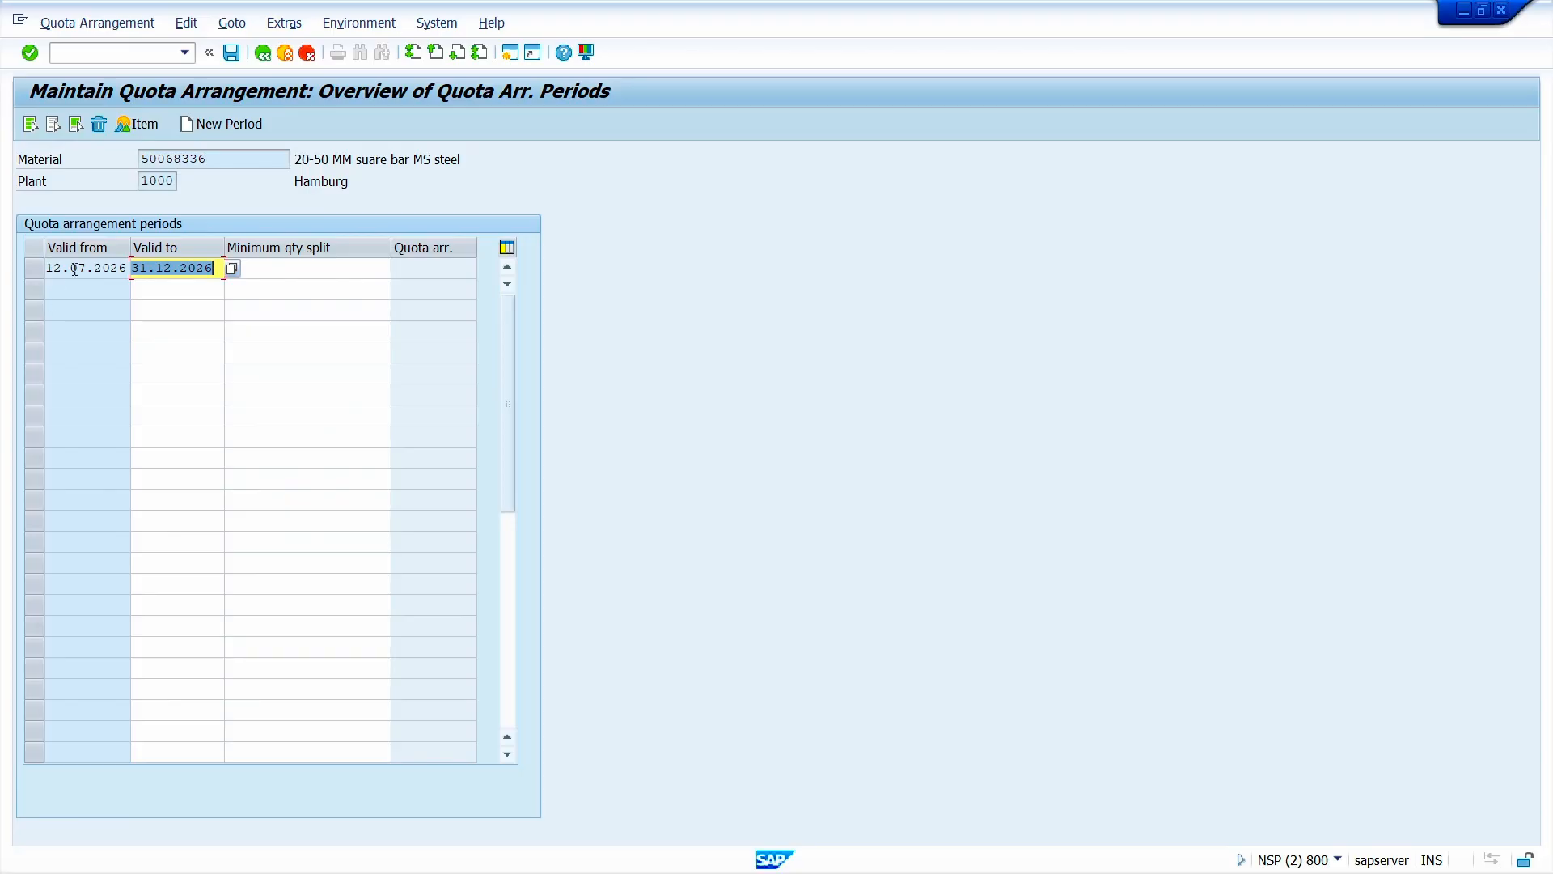
click(28, 267)
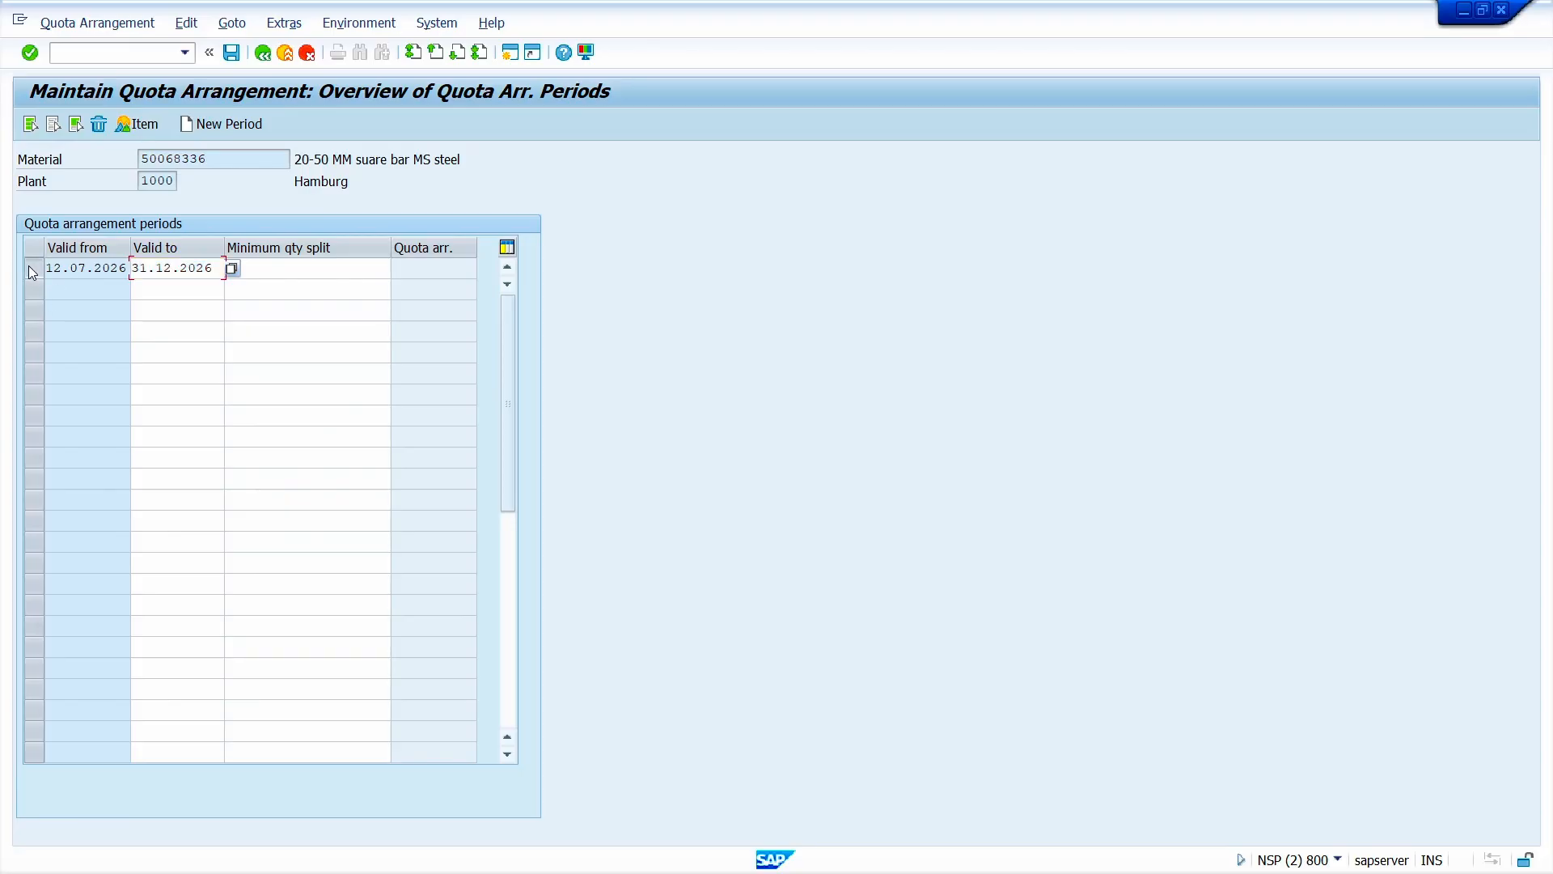
click(144, 127)
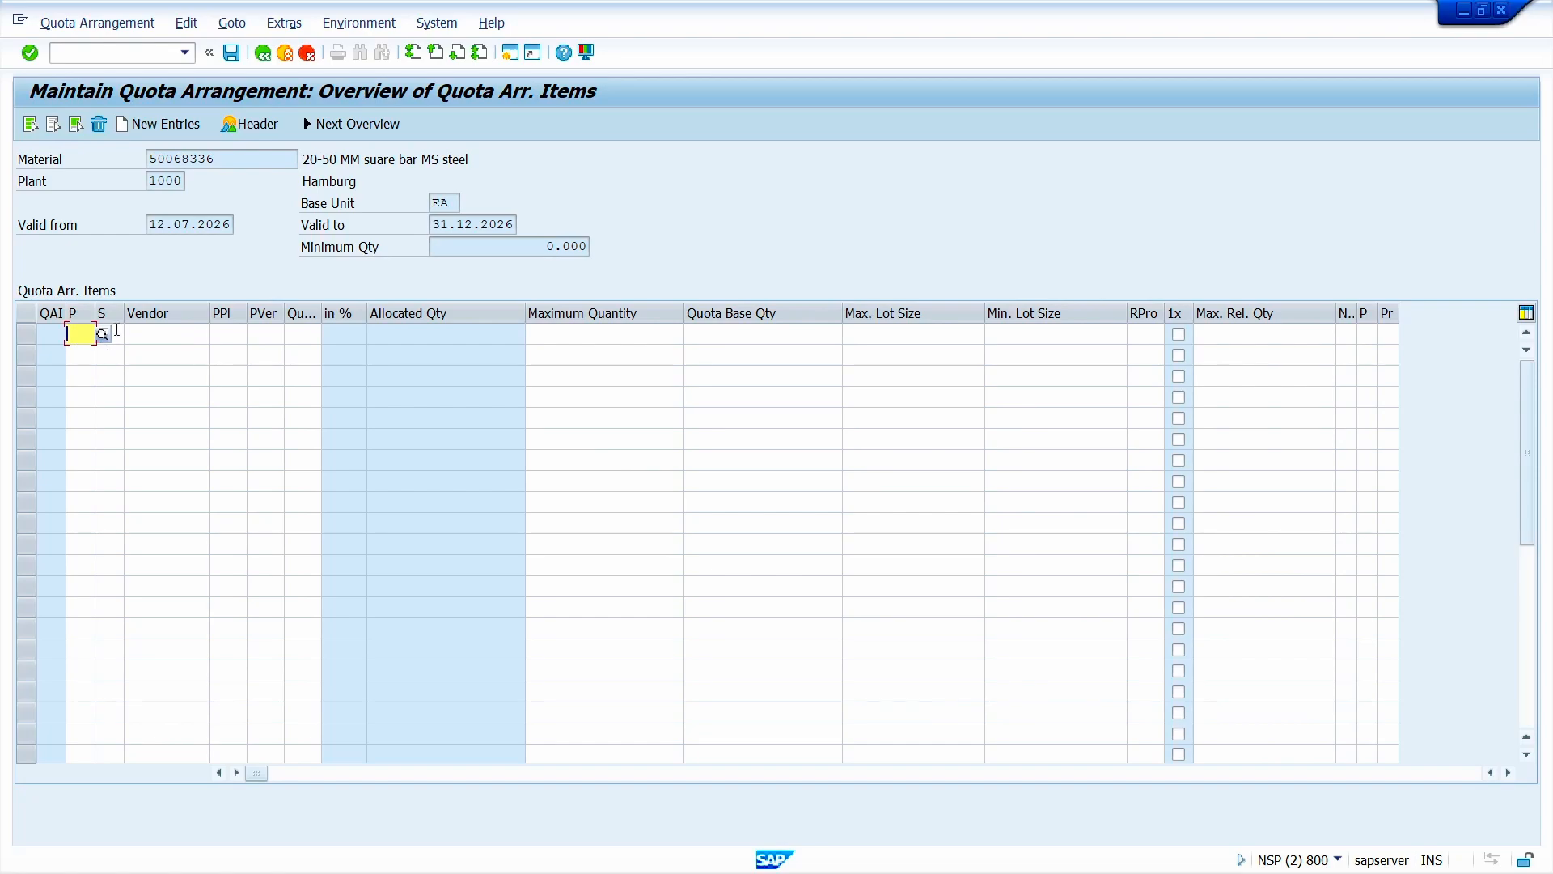
Step: Add a quota item with external procurement type F, vendor 1000 and quota 1
click(102, 334)
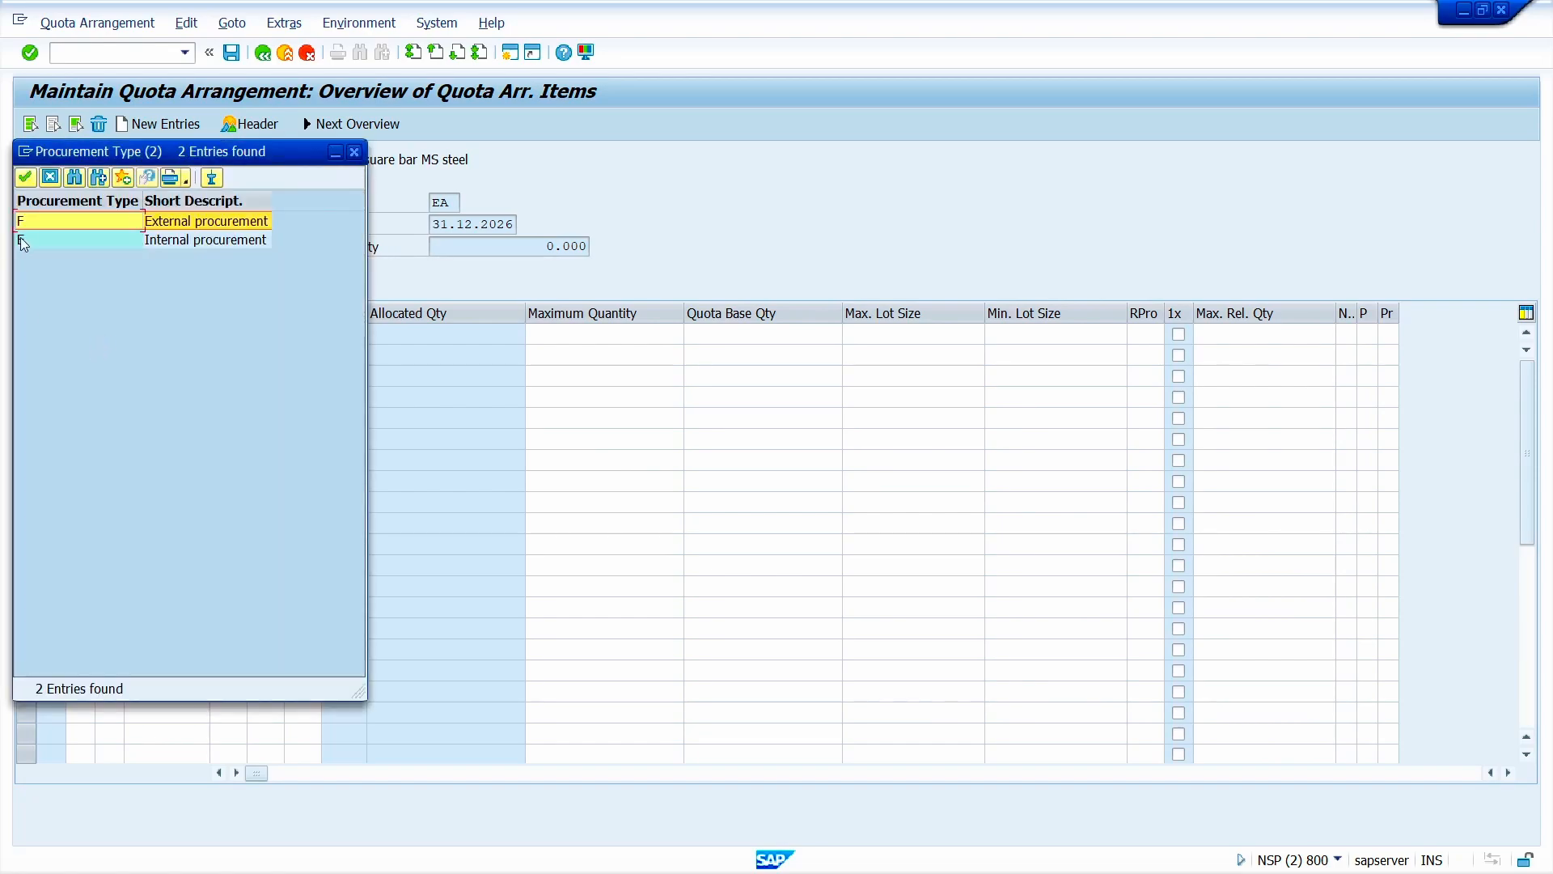
double_click(55, 221)
click(184, 334)
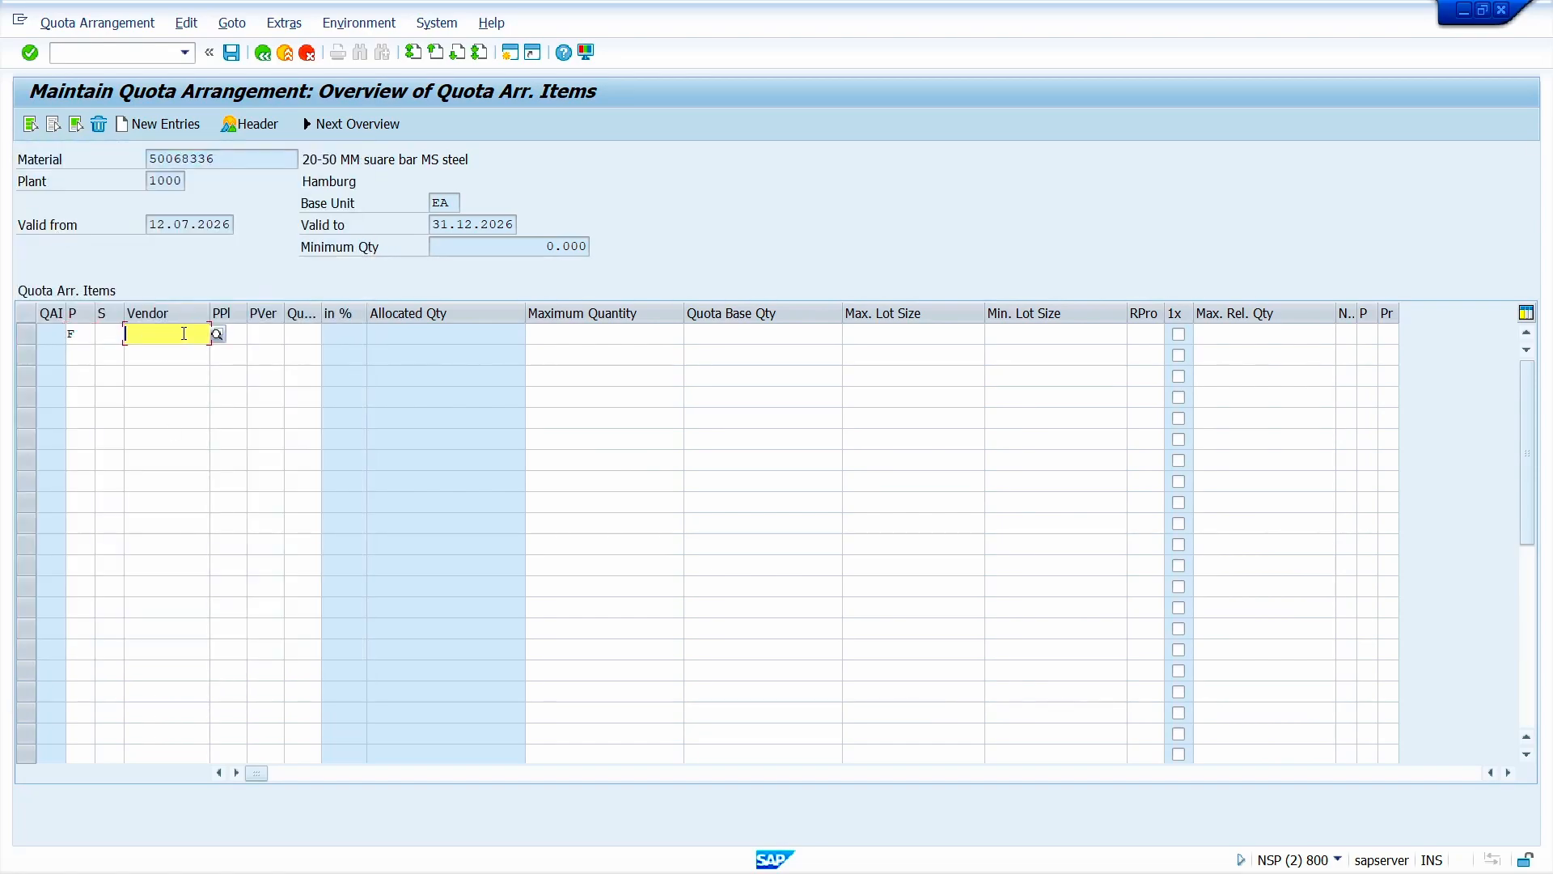
text(100)
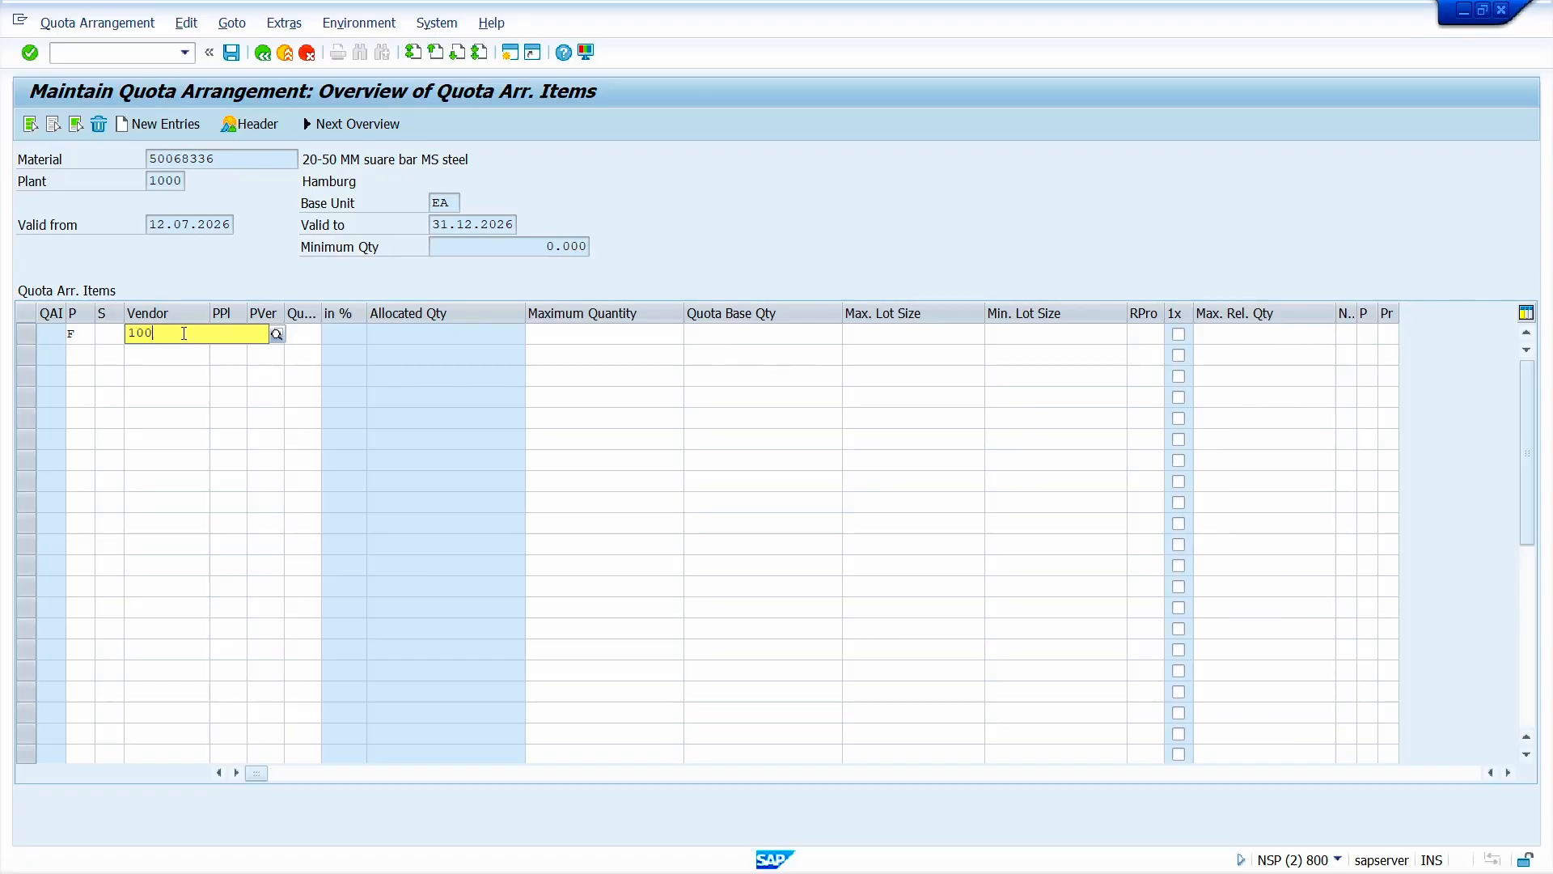
key(Return)
click(299, 334)
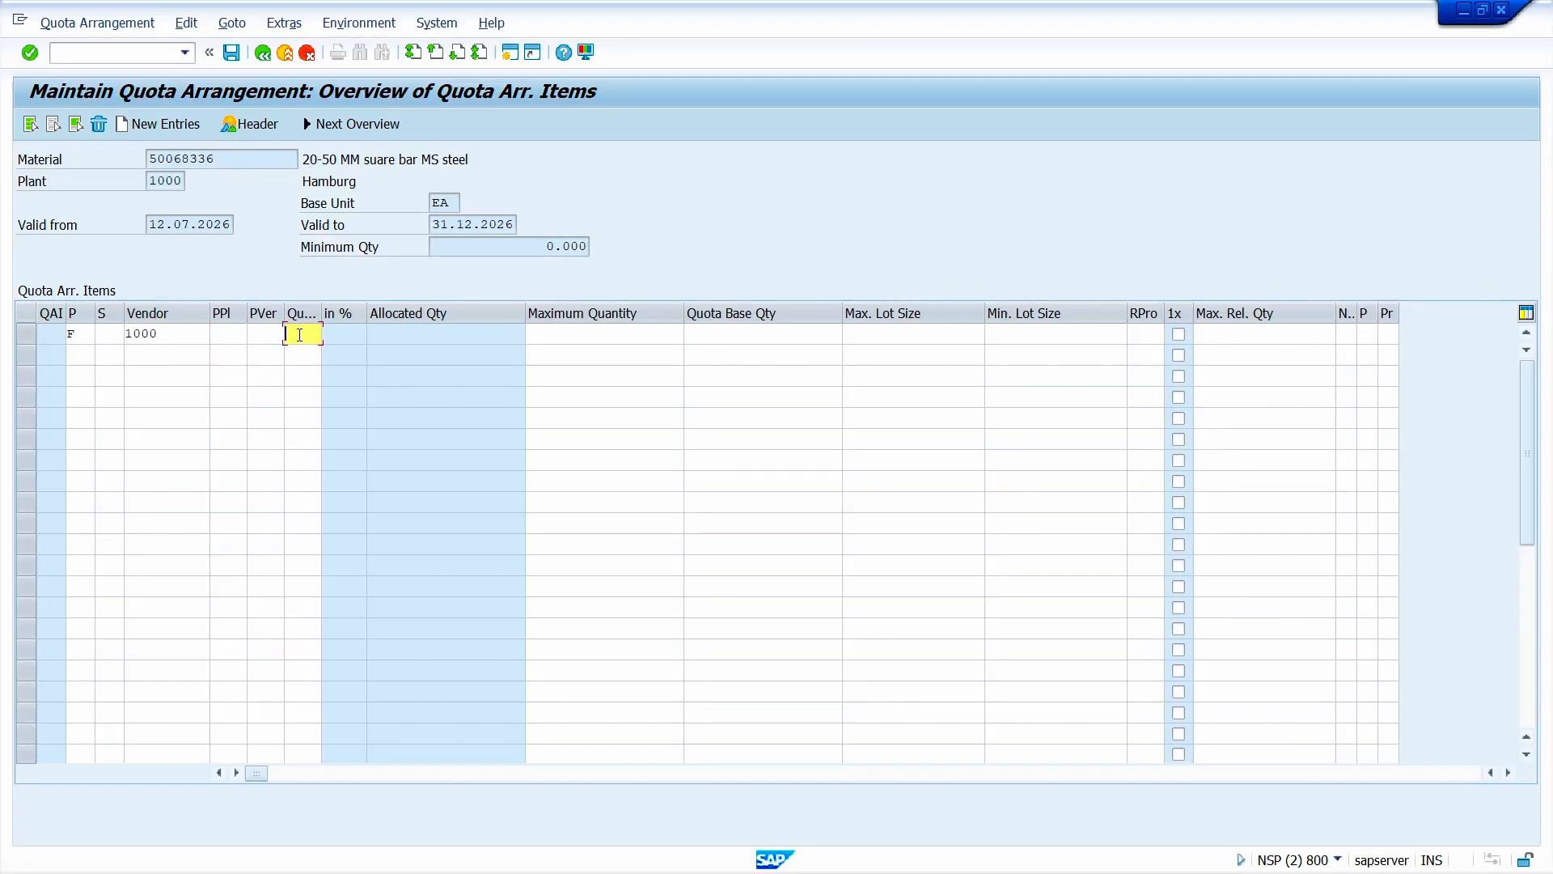
text(1)
Step: Add a second quota item with procurement type F, vendor 1001 and quota 1
click(77, 356)
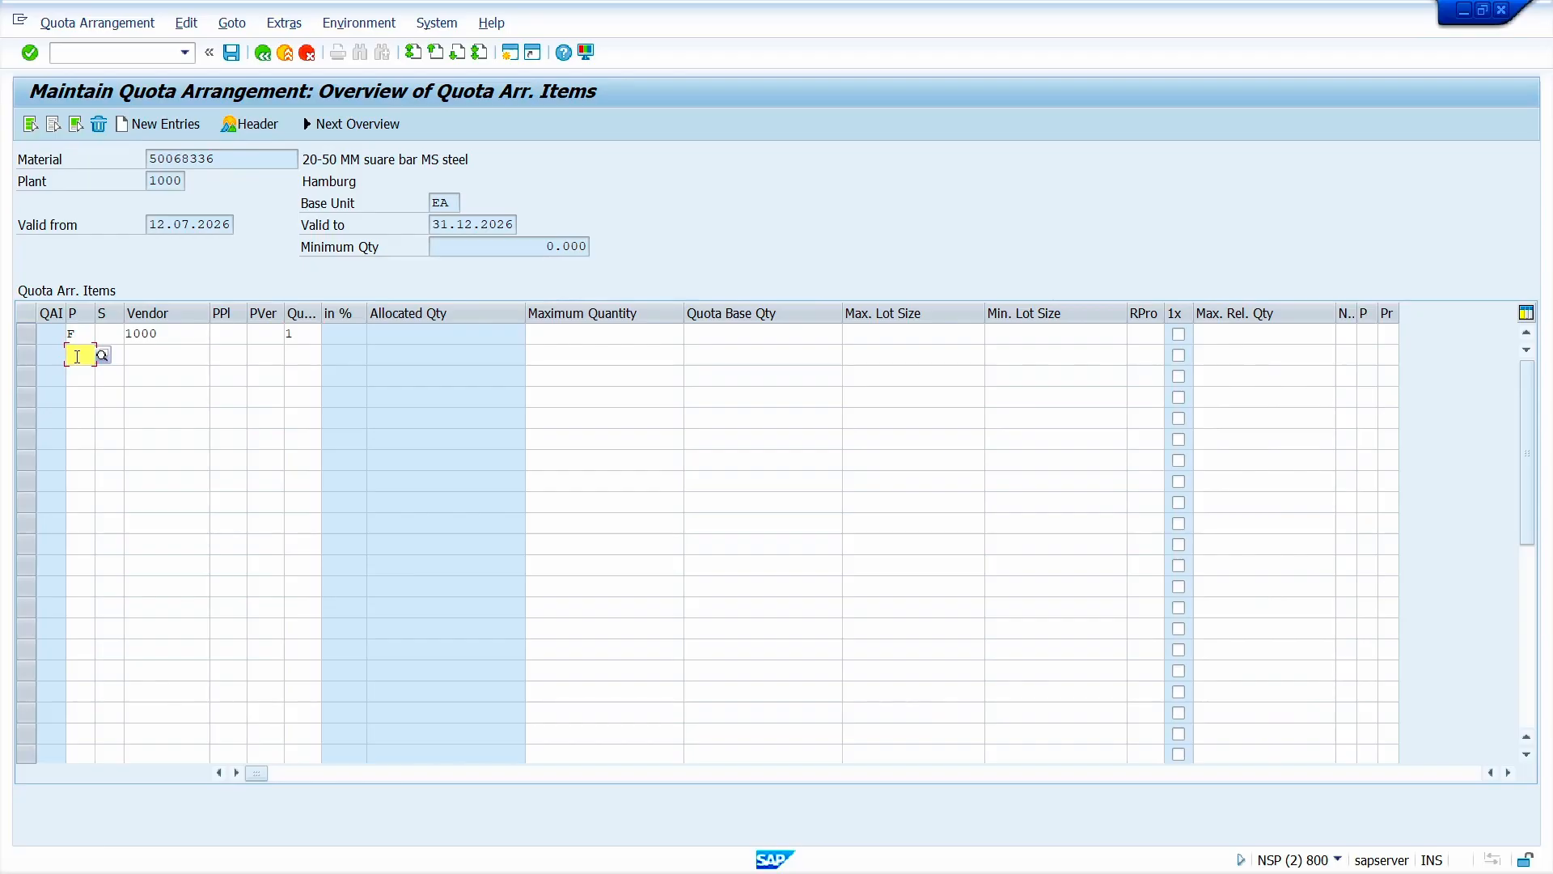
text(f)
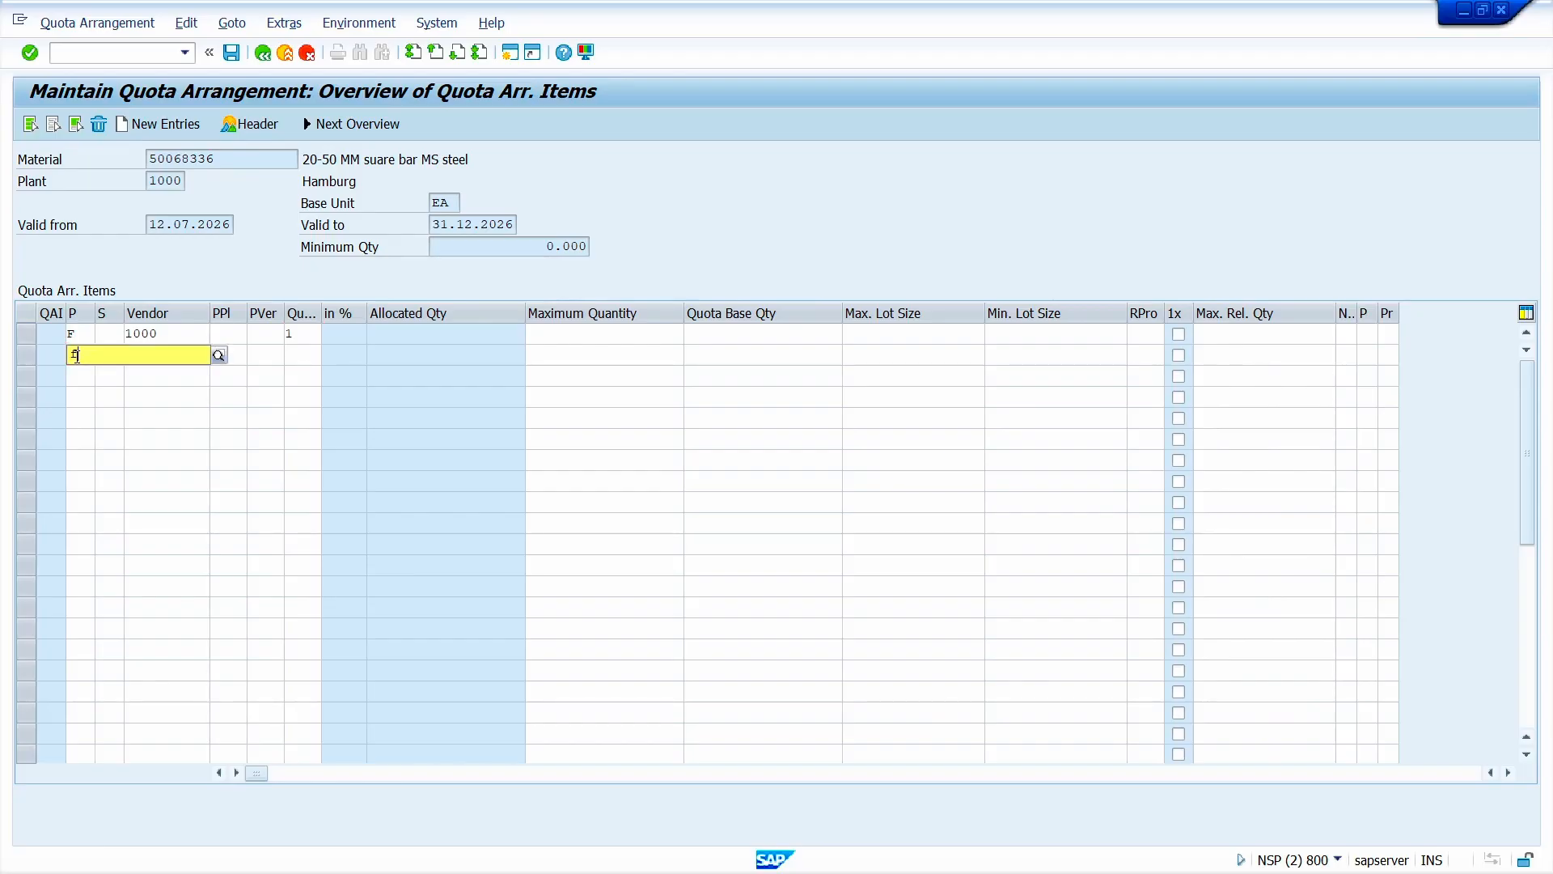
key(Tab)
key(Tab)
text(1001)
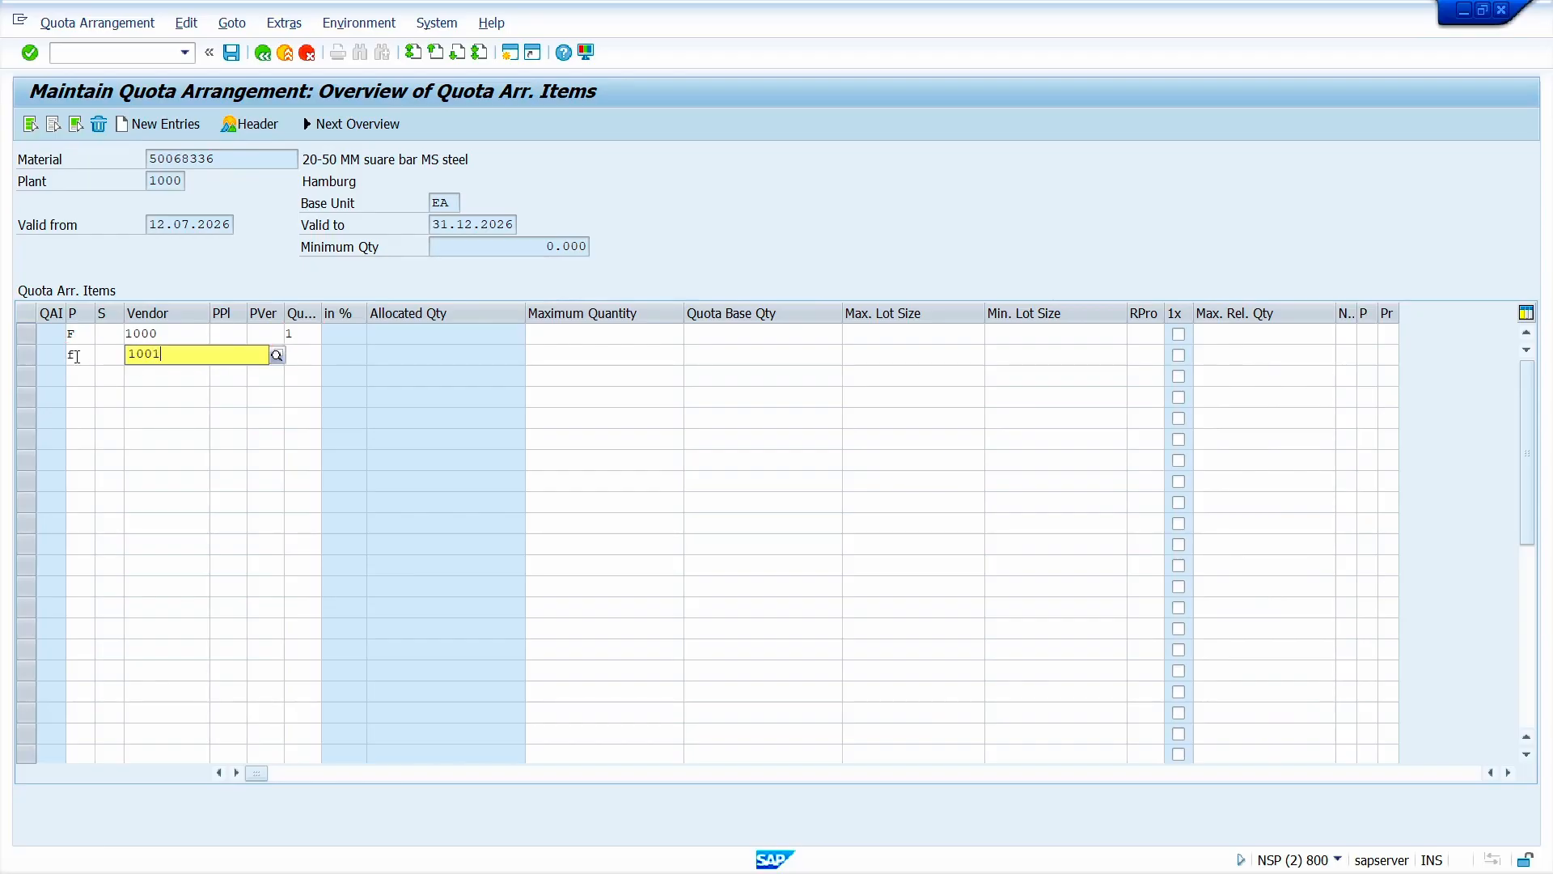
key(Tab)
key(Tab)
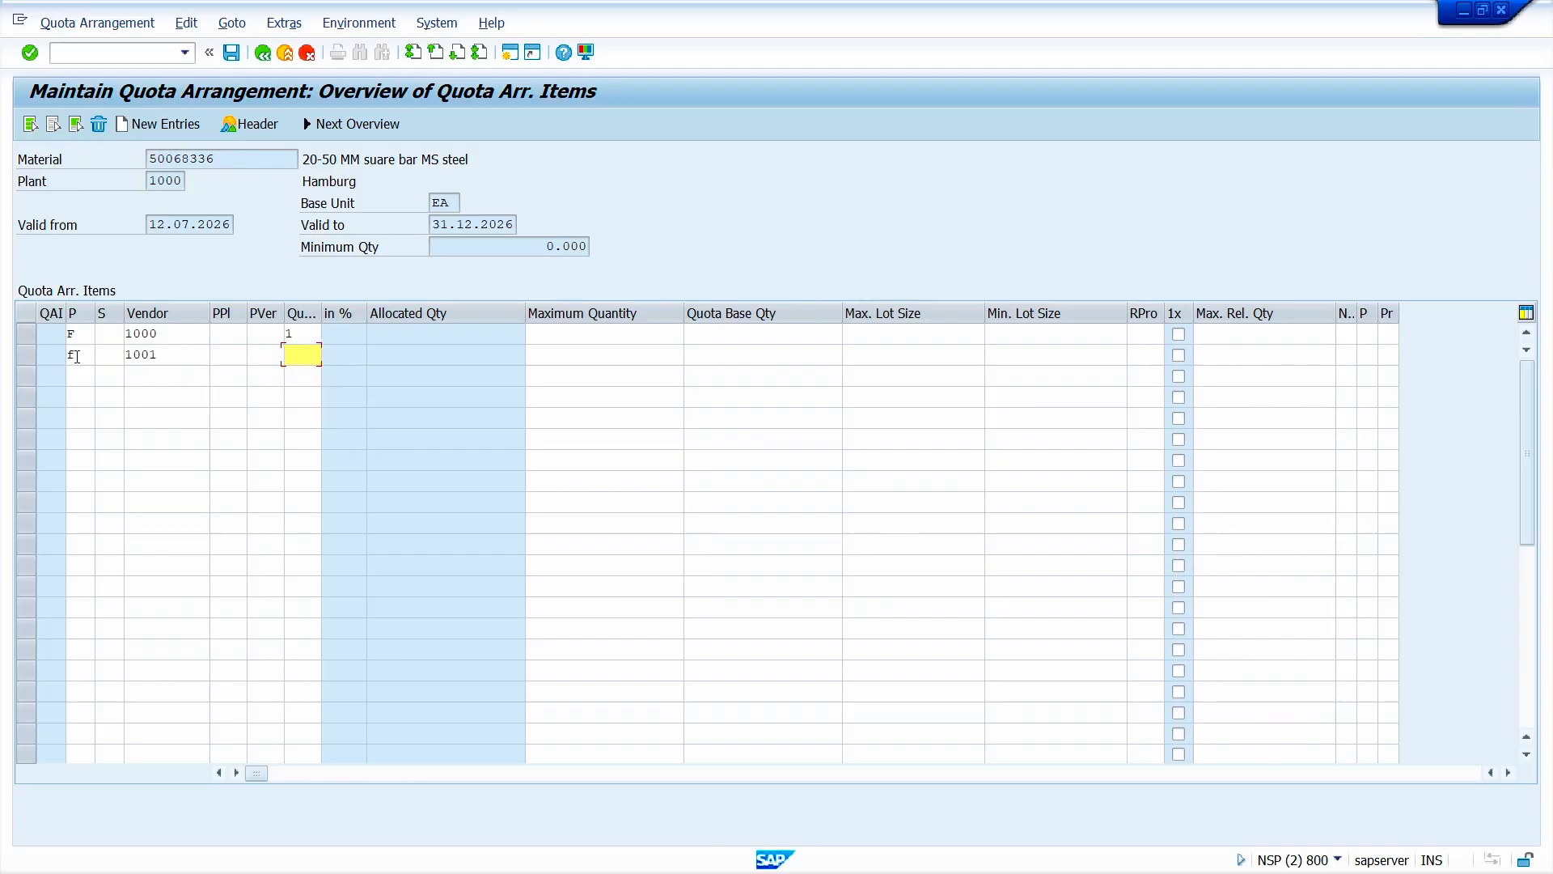
text(1)
Step: Add a third quota item with procurement type F, vendor 1002 and quota 1
click(86, 374)
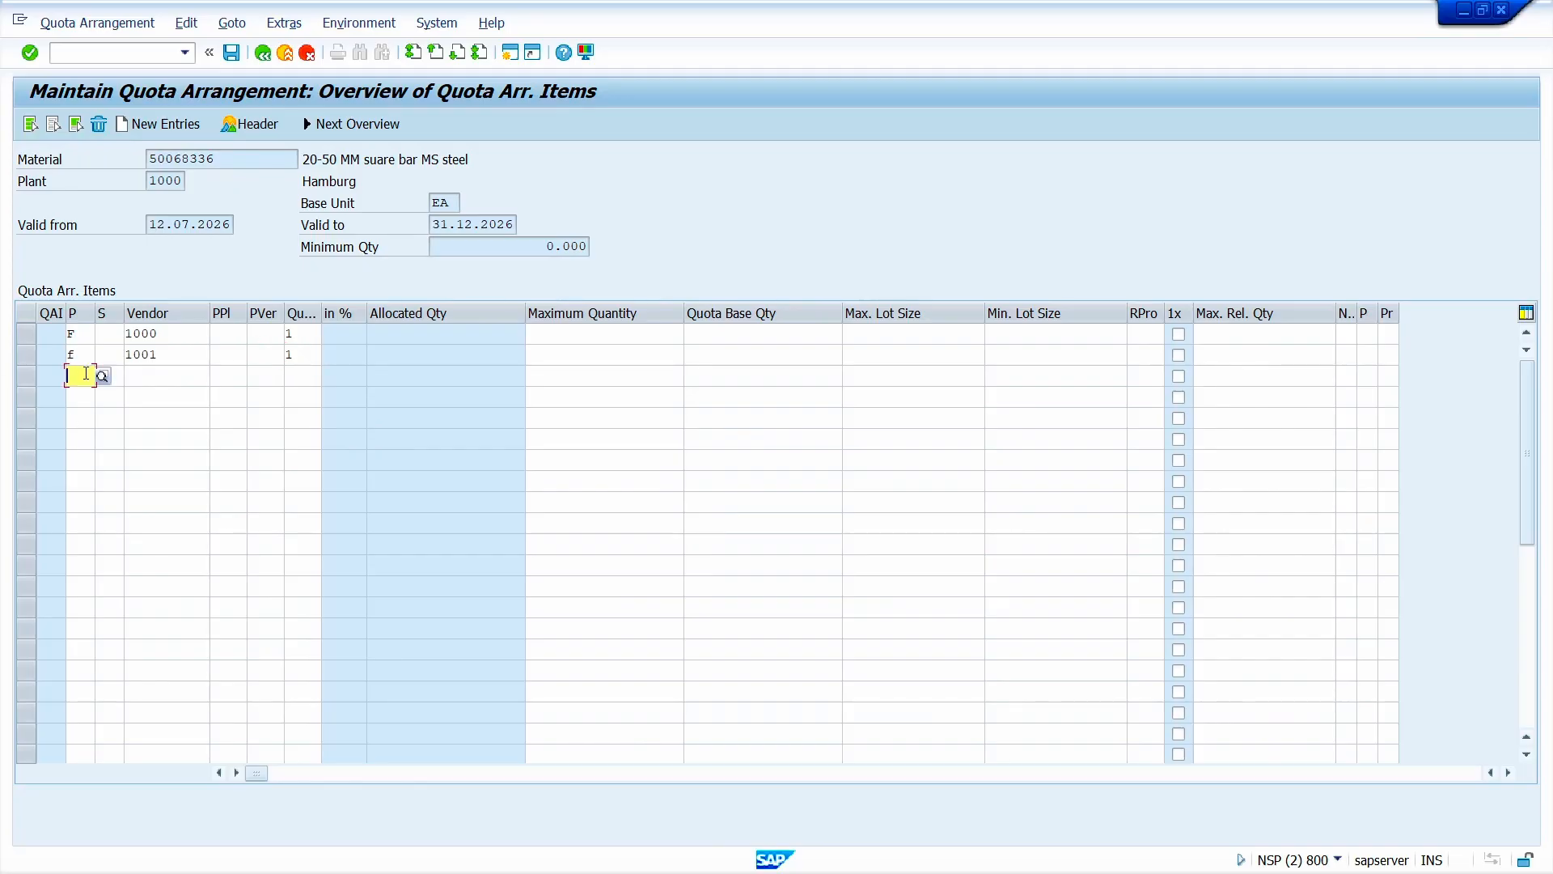
text(f)
key(Tab)
text(1002)
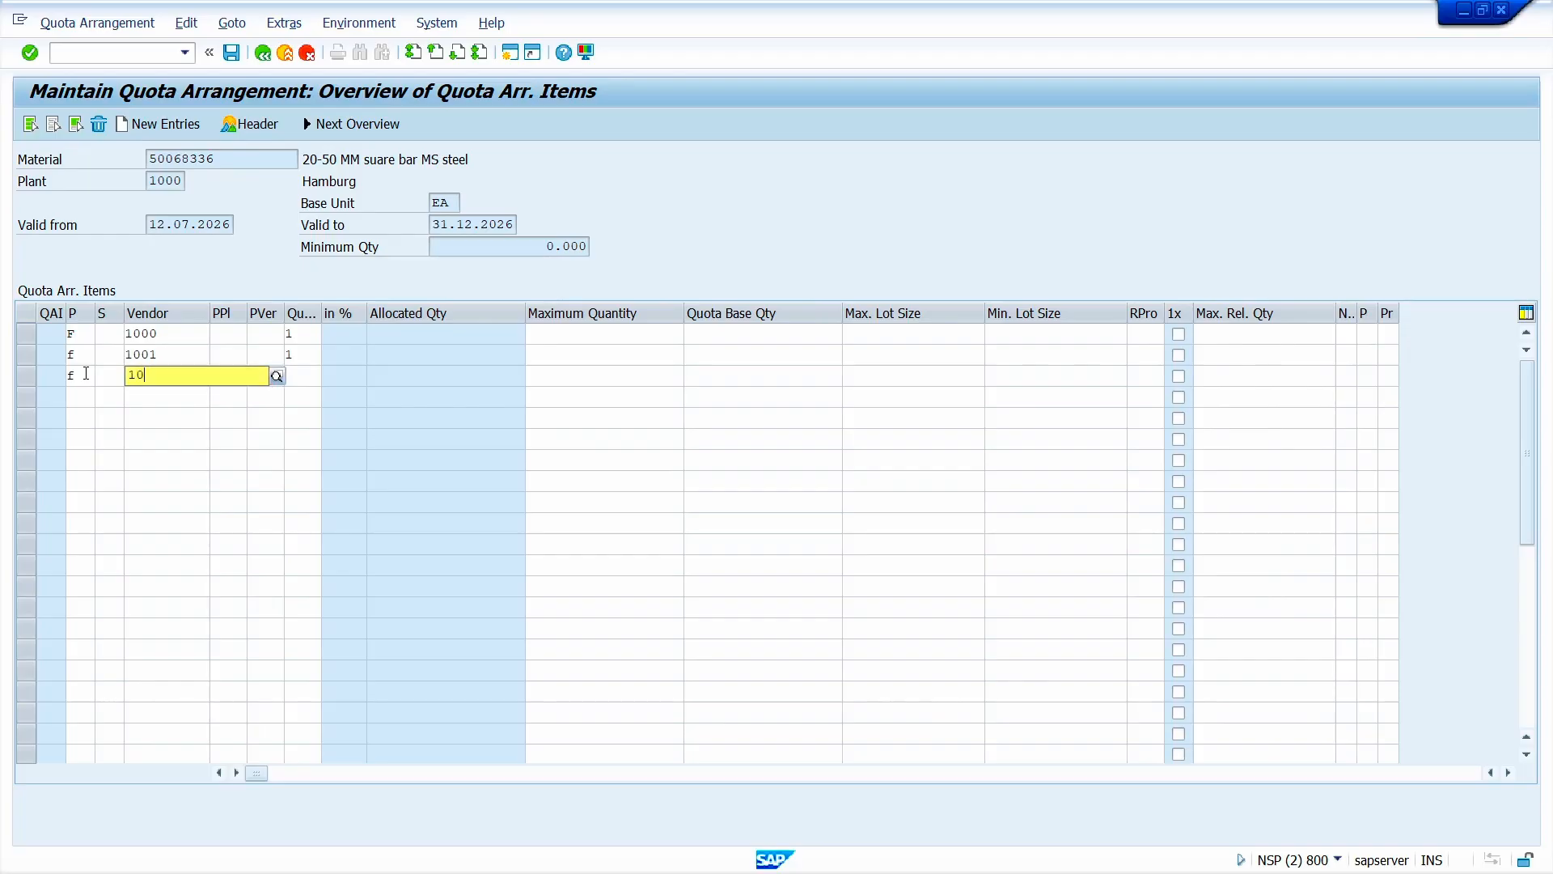
key(Tab)
key(Tab)
text(1)
Step: Add a fourth quota item with procurement type F, vendor 1003 and quota 1, and confirm all the items
click(83, 395)
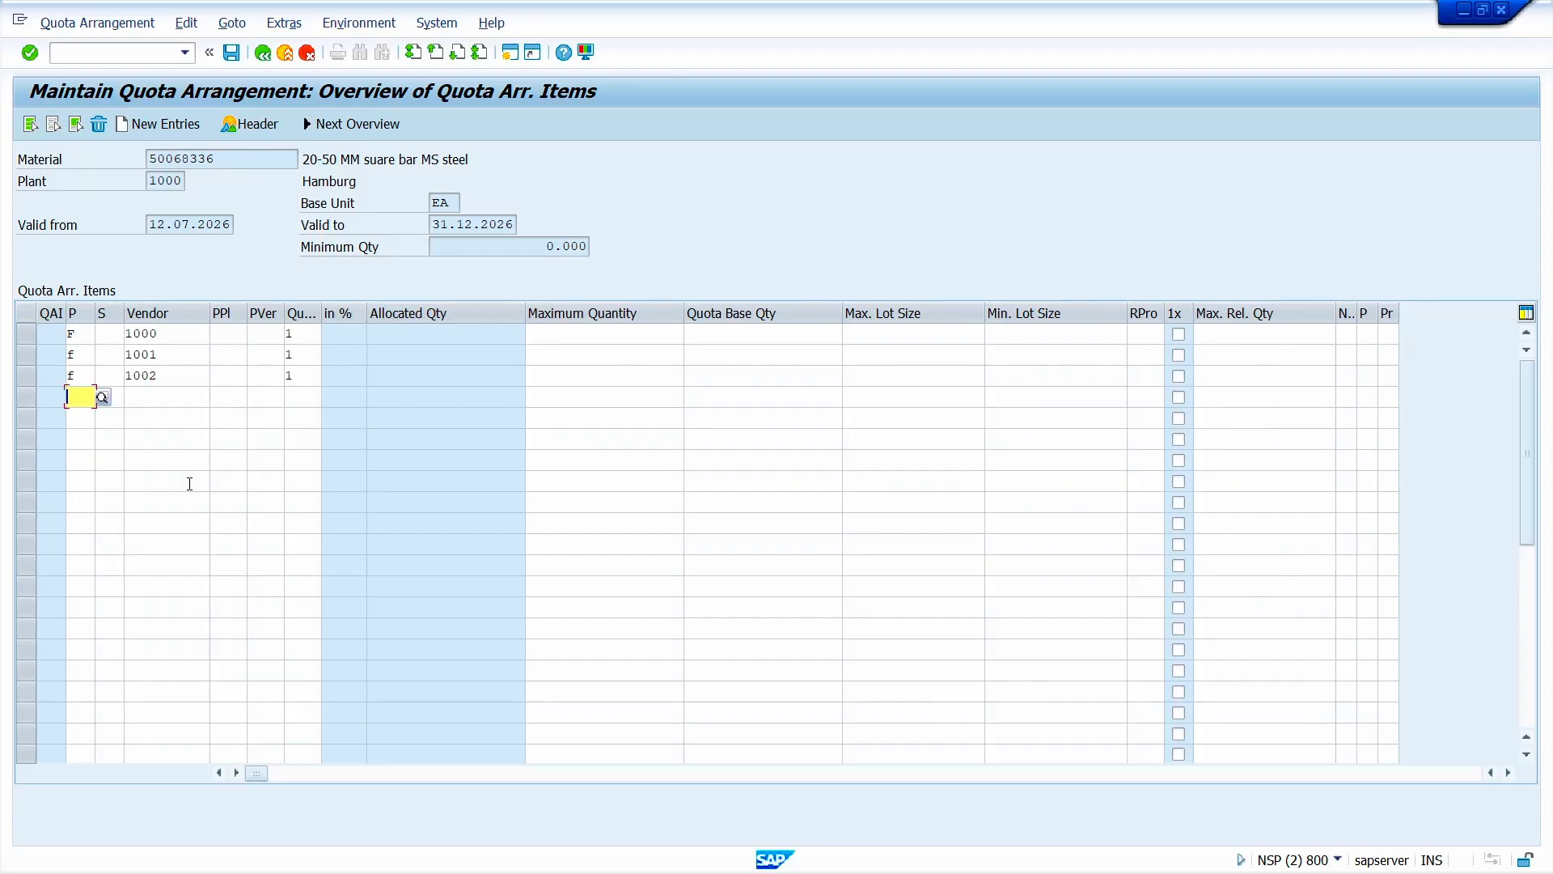
text(f)
key(Tab)
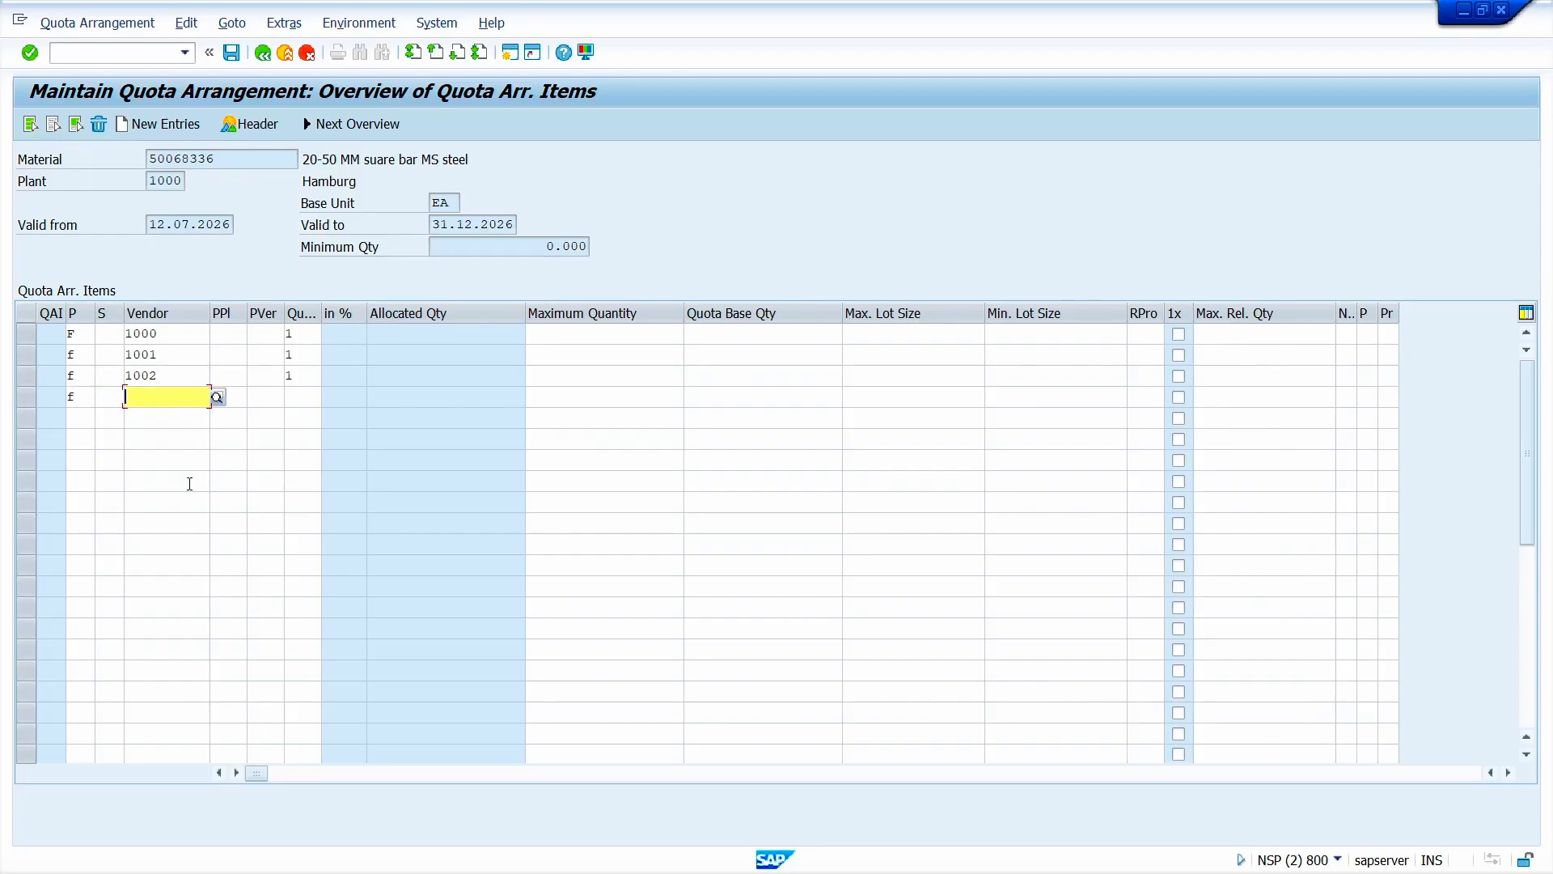
text(1003)
key(Tab)
key(Tab)
text(1)
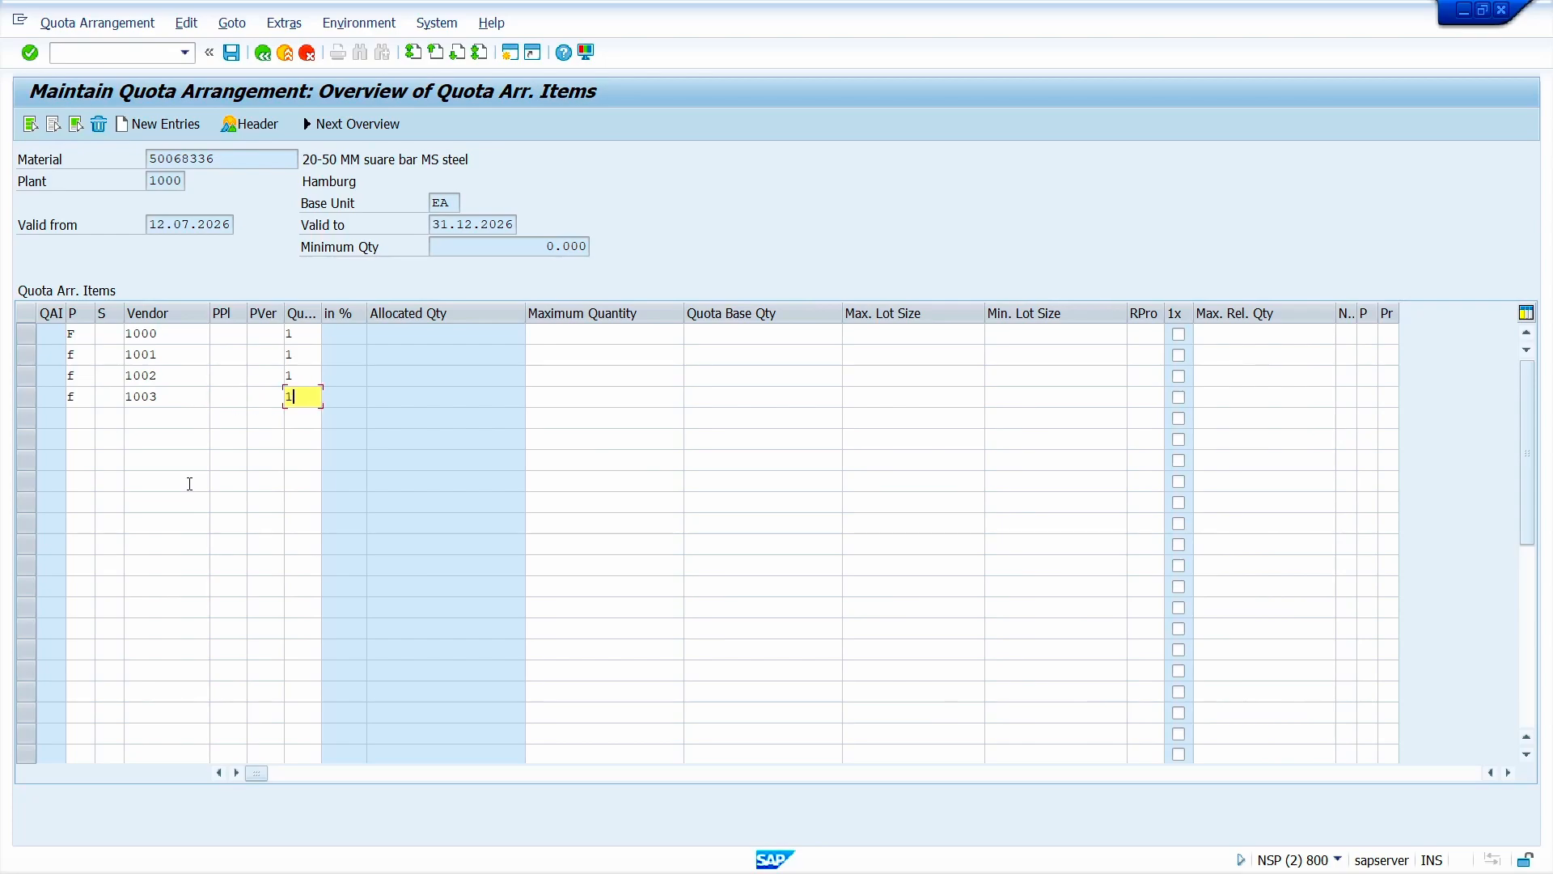
key(Return)
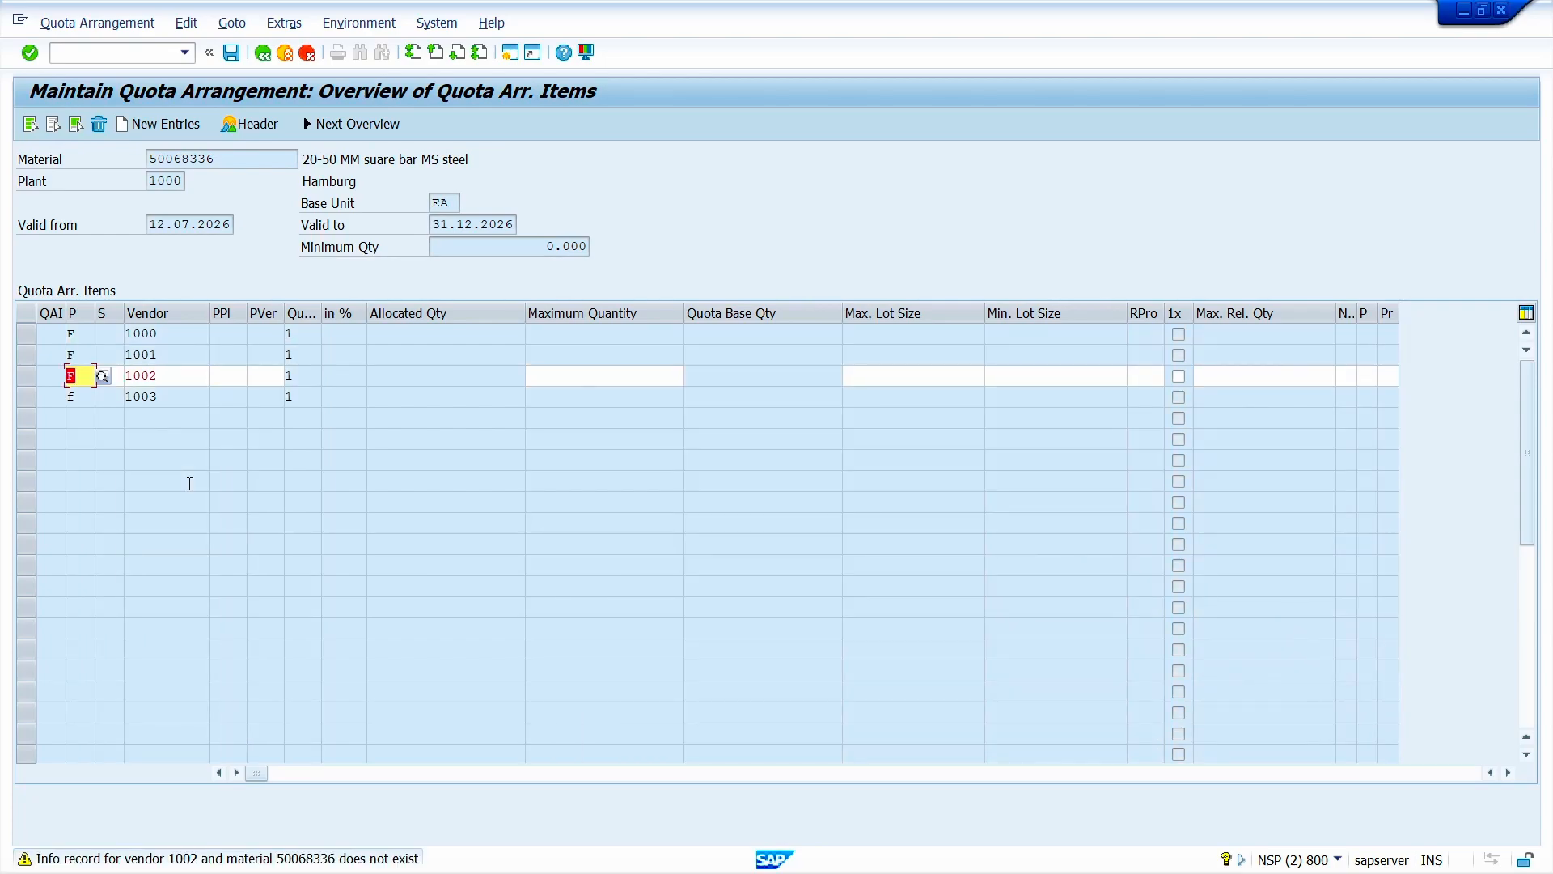
key(Return)
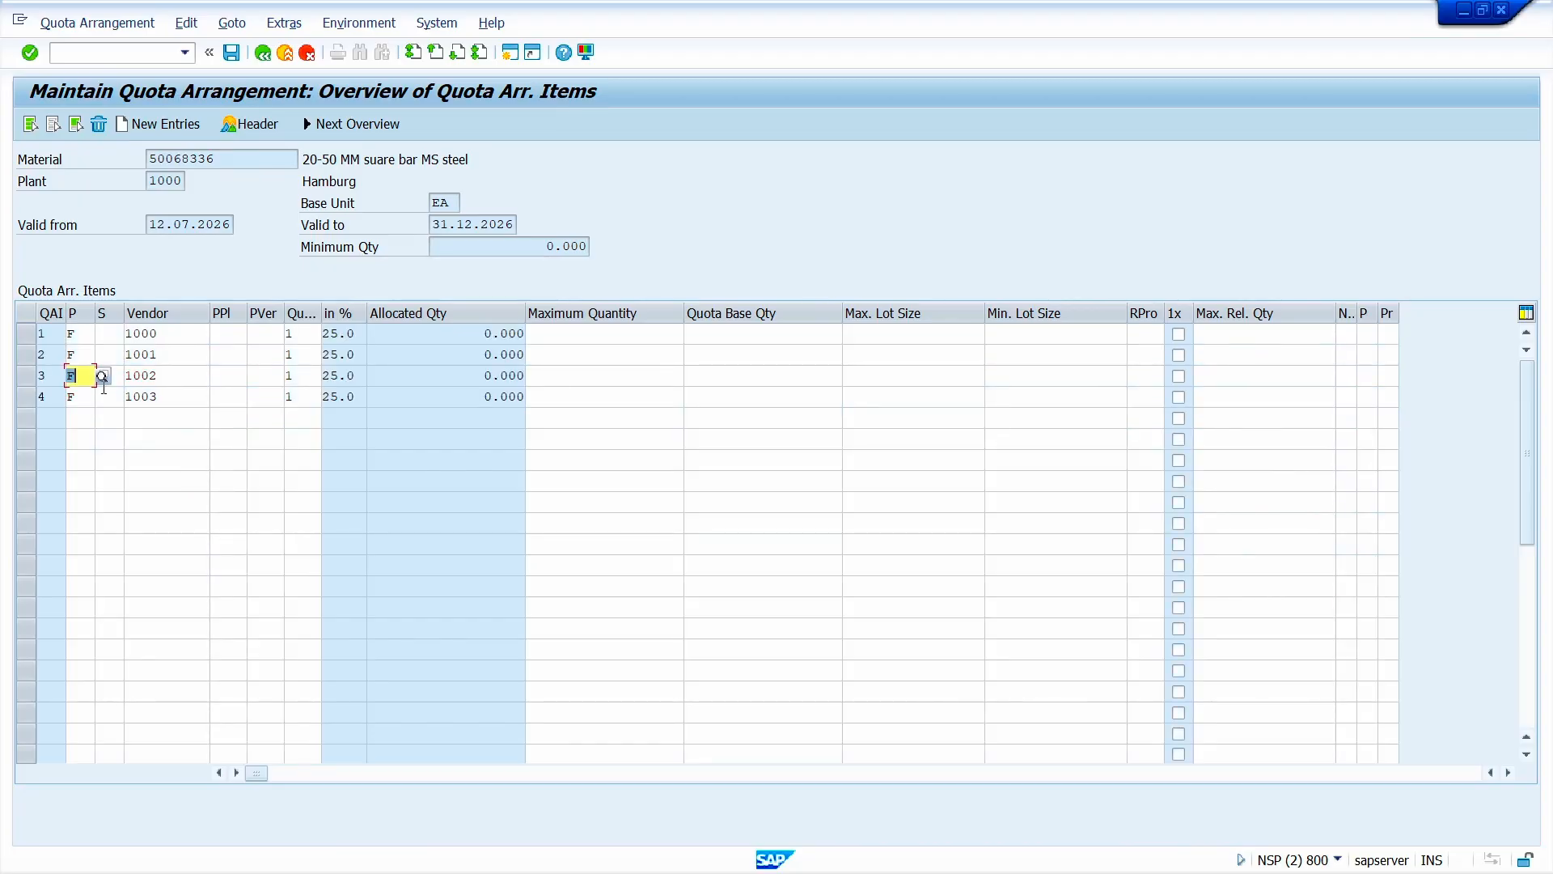
Step: Leave the quota arrangement and start an info record with transaction ME11 for vendor 1002 in purchasing organization 1000, without a plant
click(262, 53)
click(262, 53)
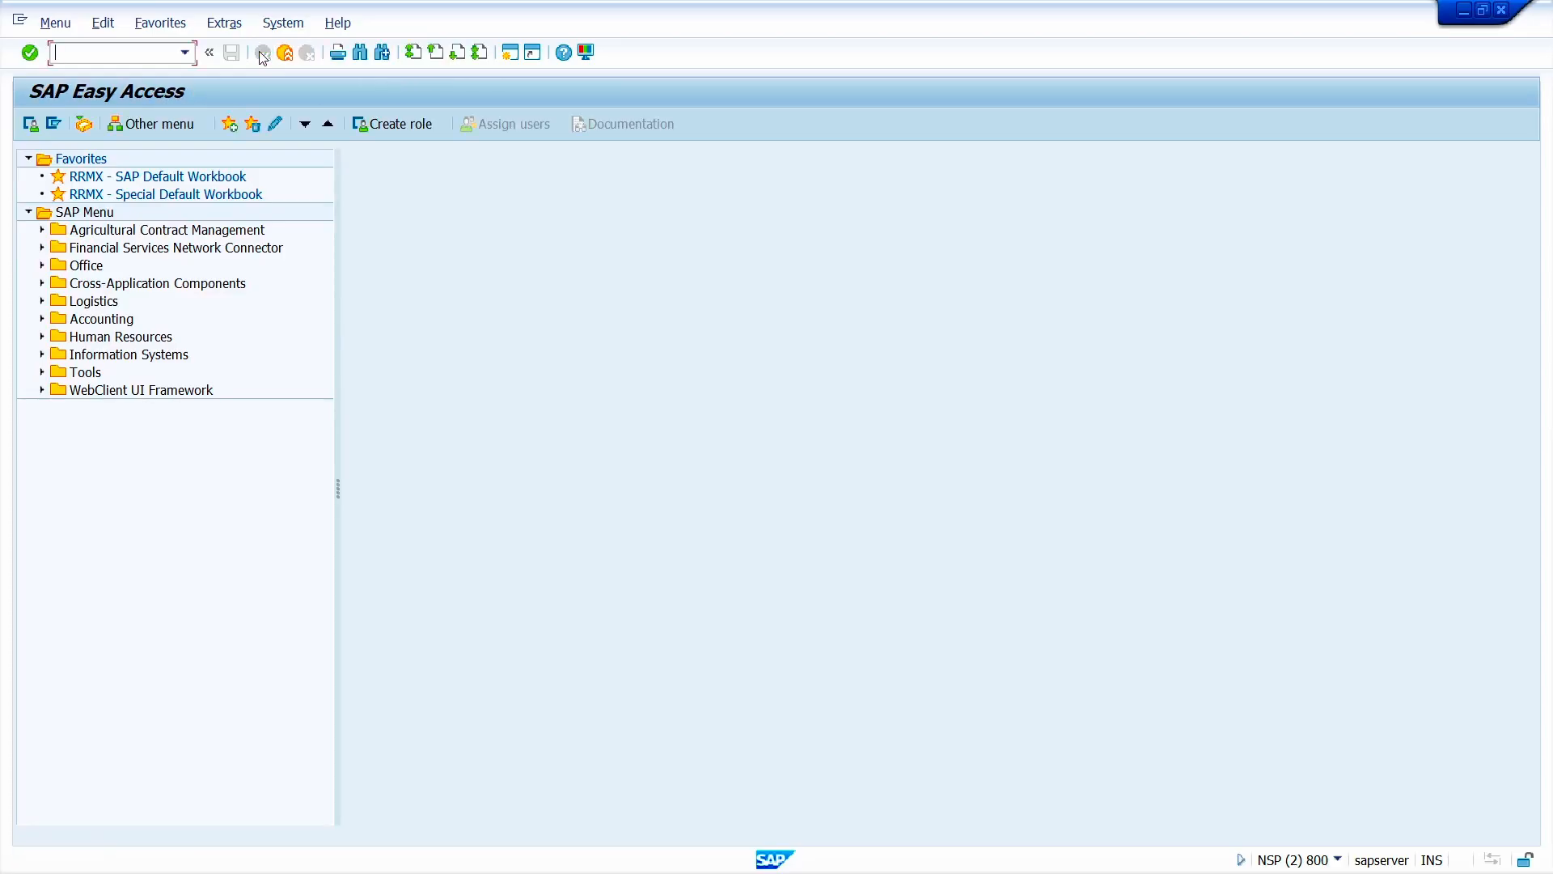
text(ME11)
key(Return)
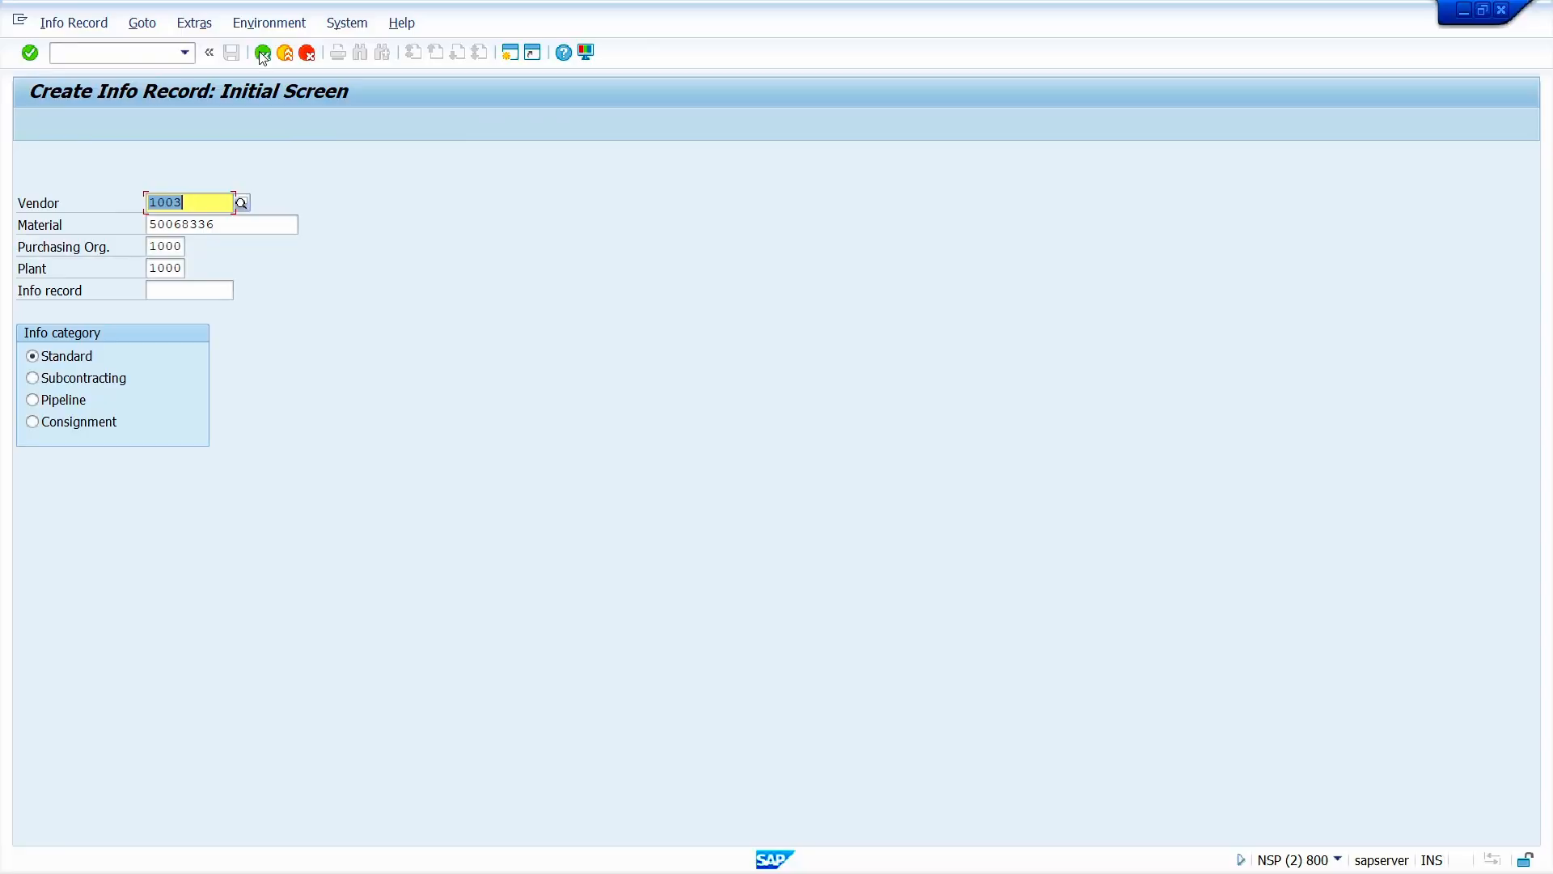
text(1002)
key(Tab)
key(Tab)
key(Tab)
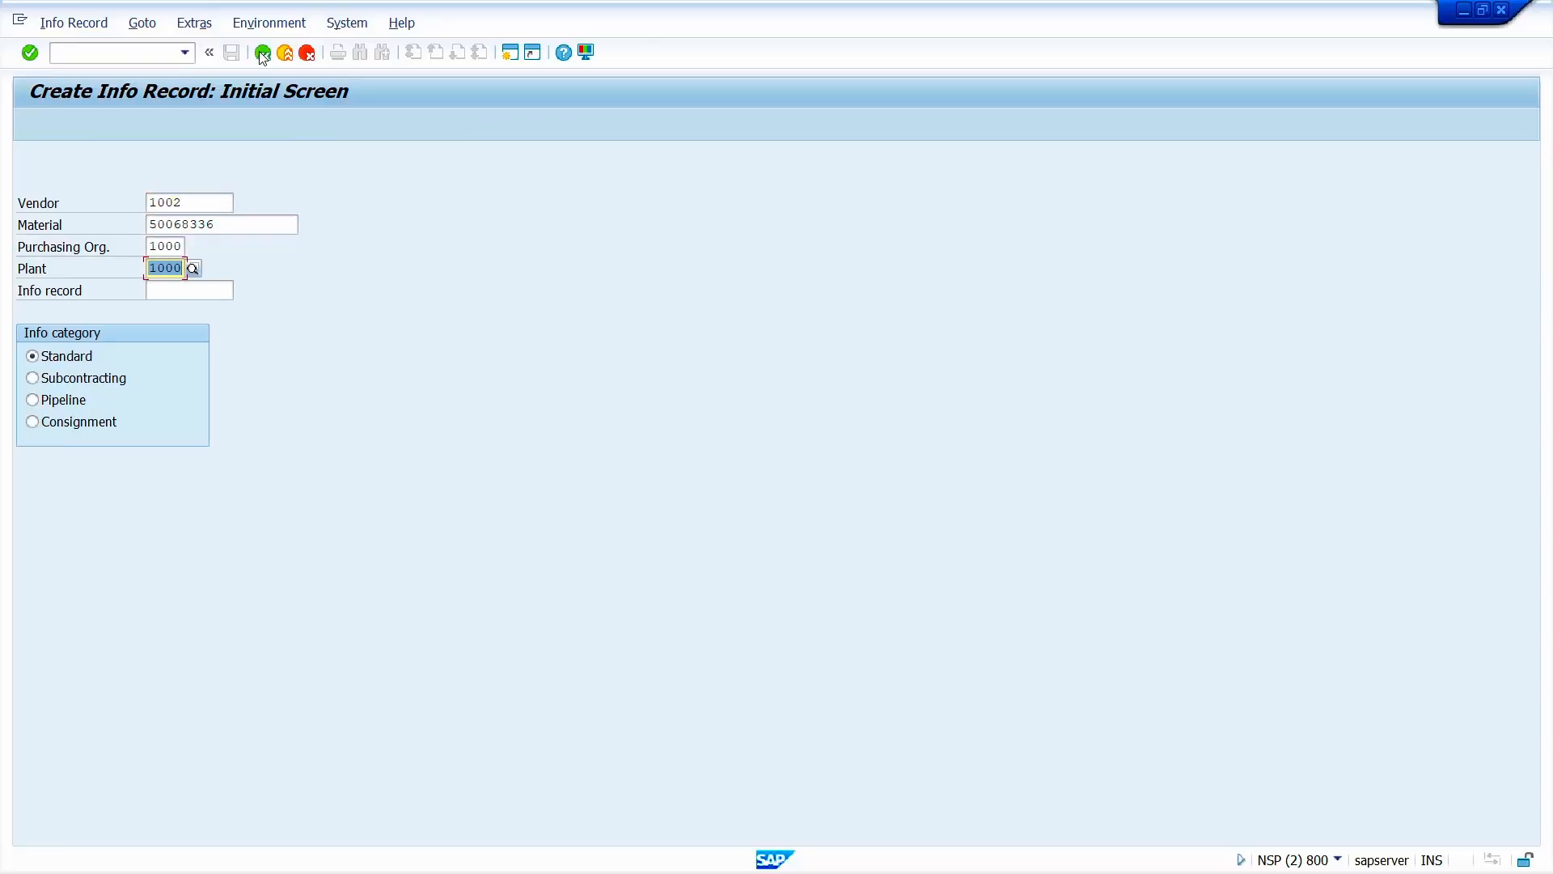
key(Return)
key(Return)
Step: Set the info record's planned delivery time to 10 days, purchasing group to 001 and standard quantity to 1, and tick No ERS
text(10)
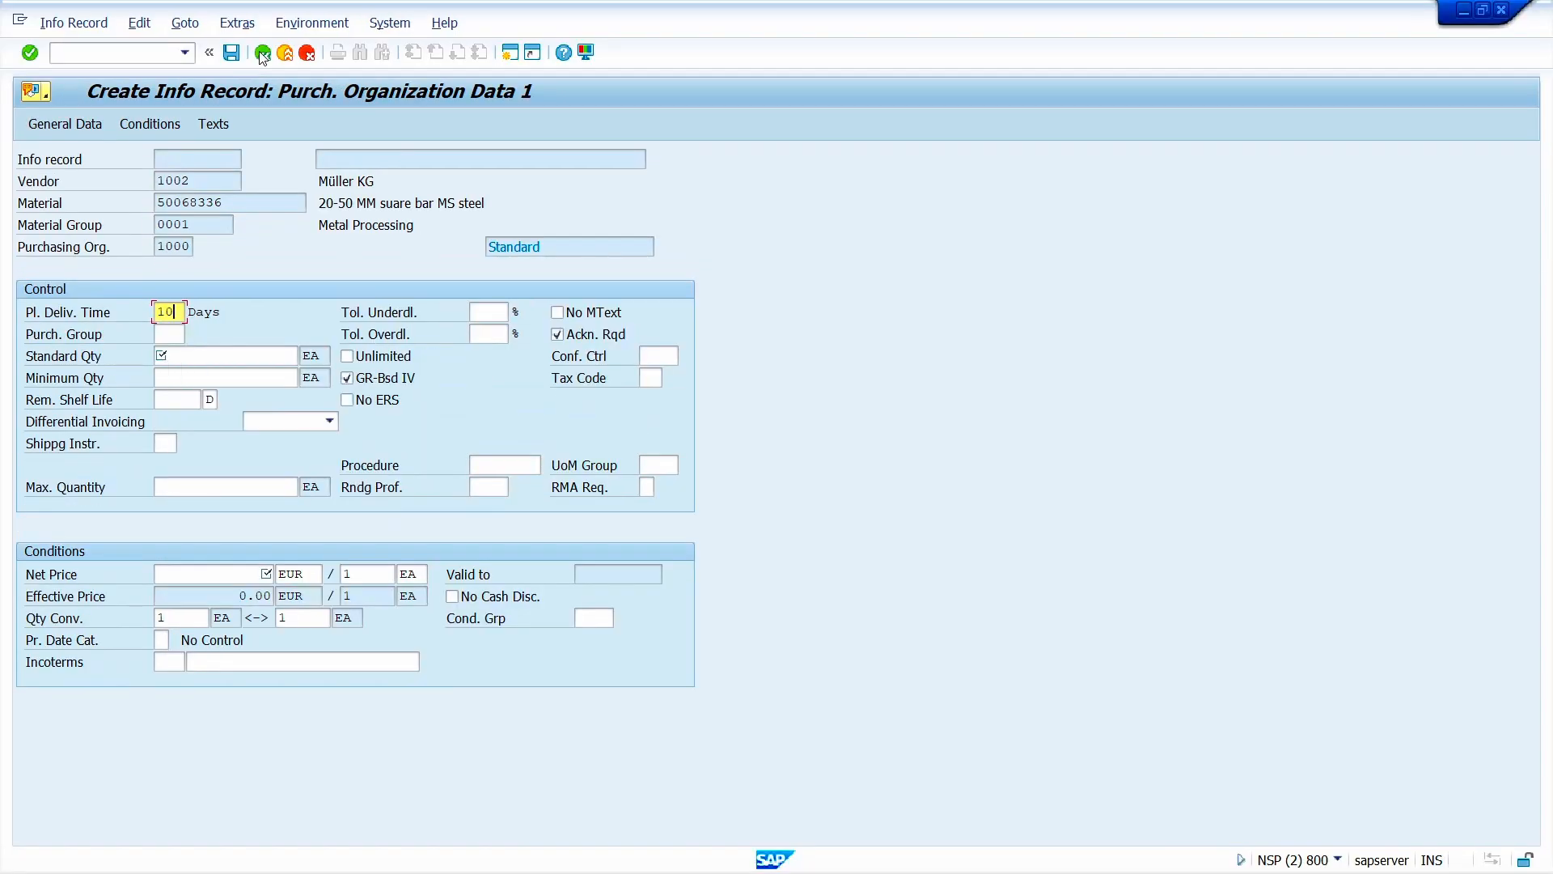
key(Tab)
text(001)
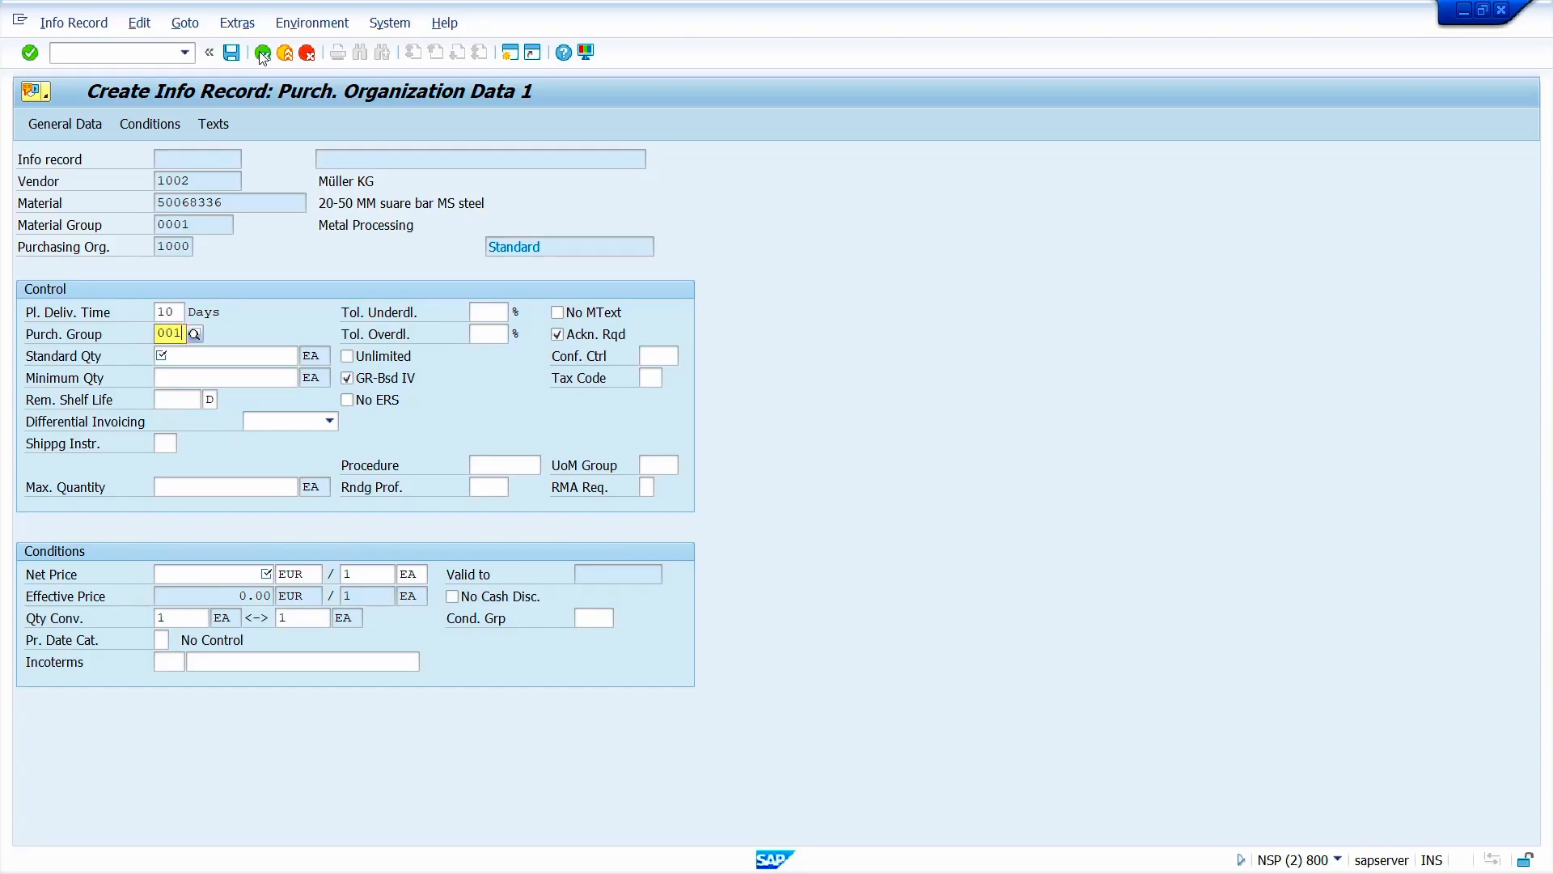
key(Tab)
key(Tab)
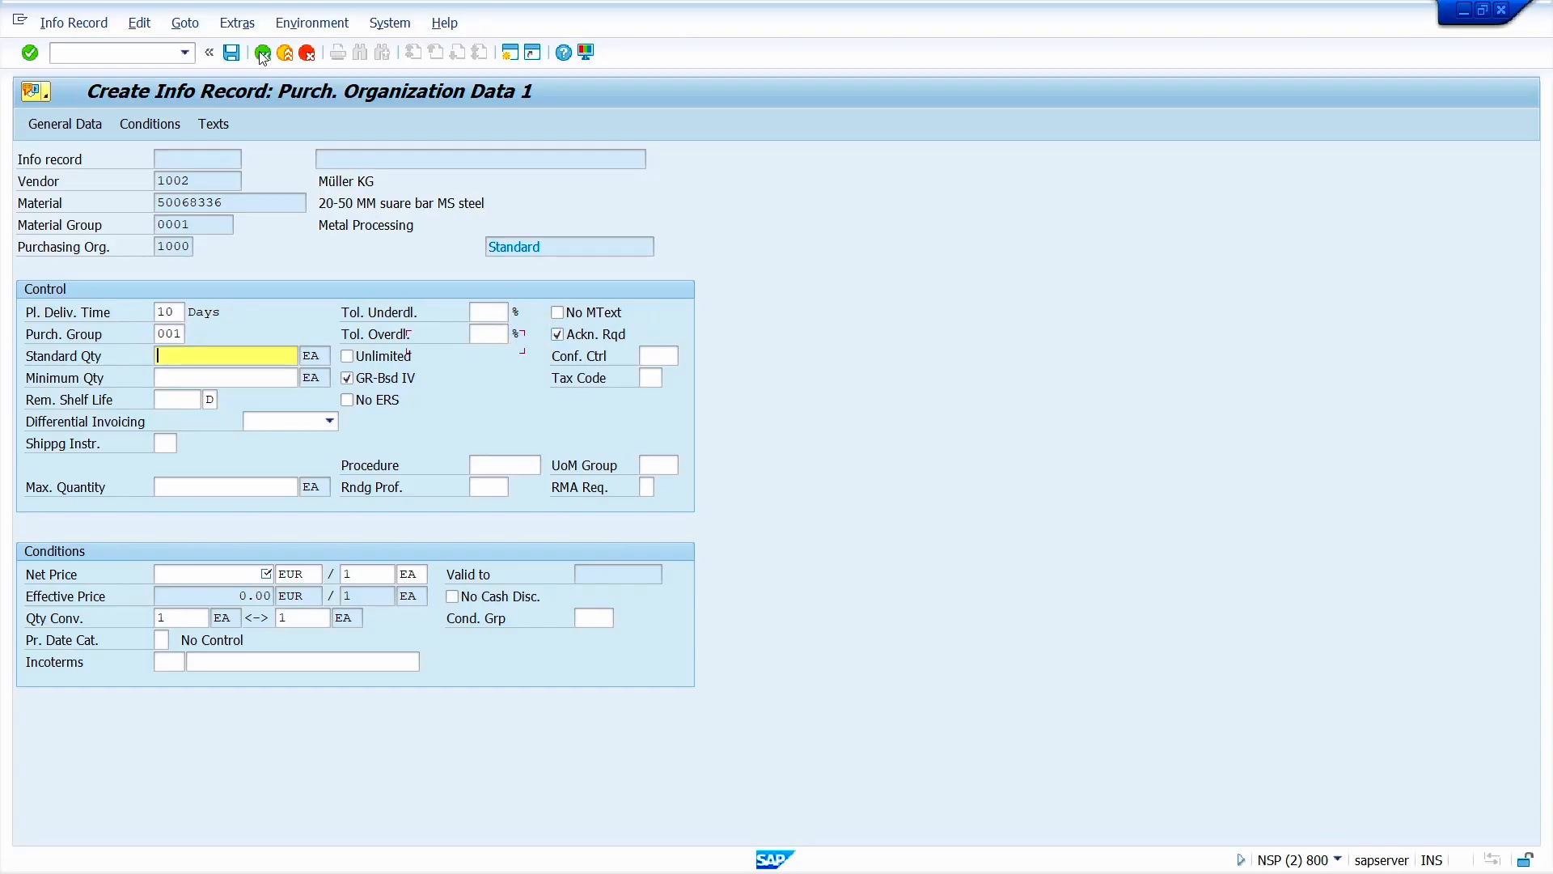
text(1)
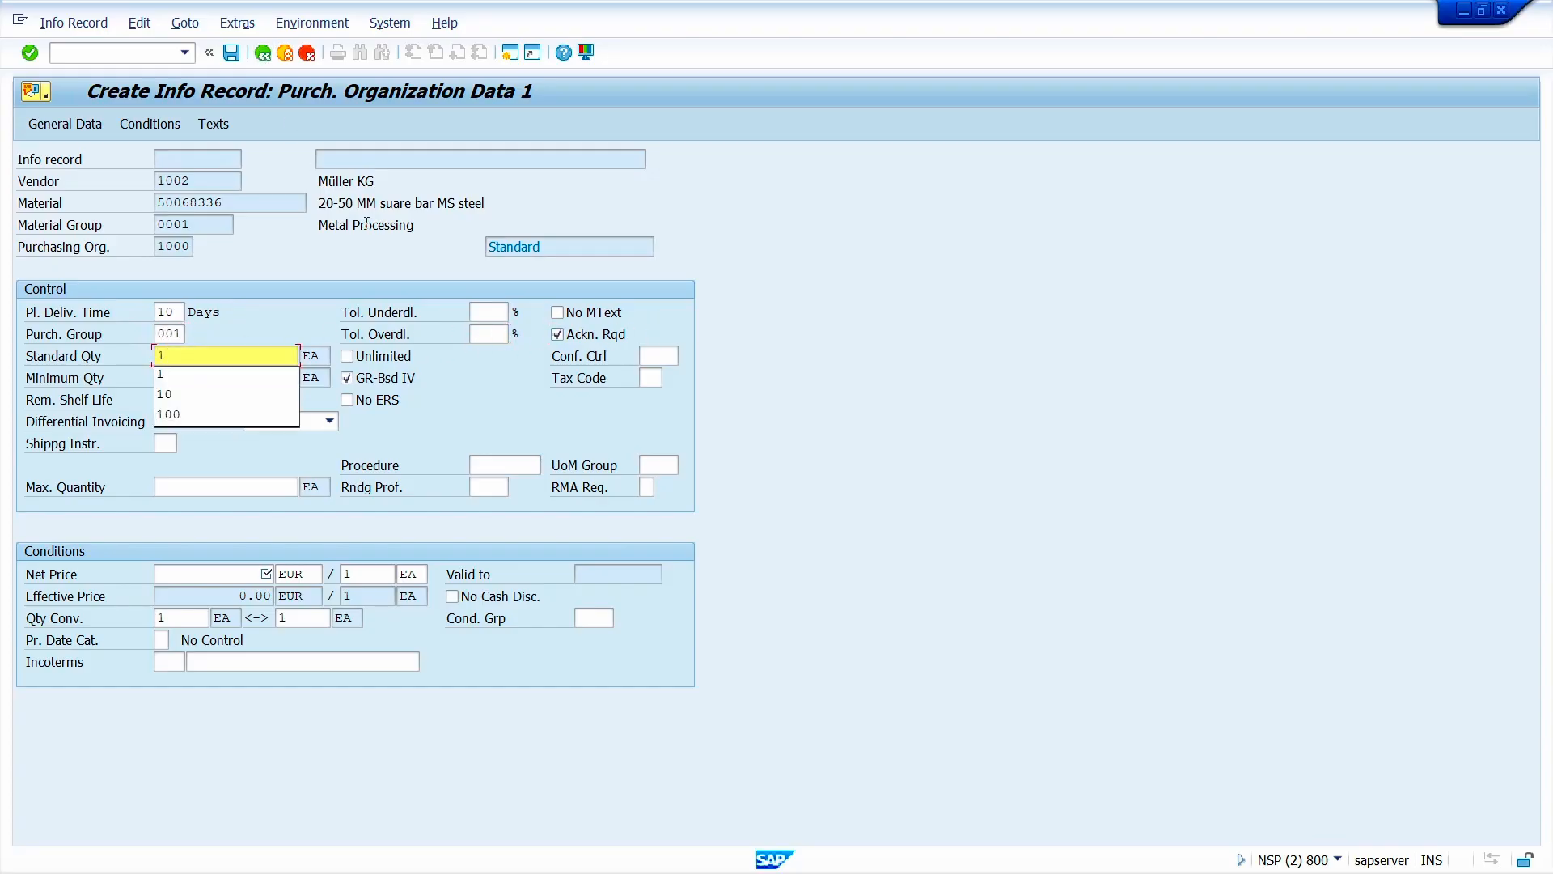
click(486, 402)
Step: Set the net price to 10 EUR per 1 EA, save vendor 1002's info record and leave the transaction
click(253, 579)
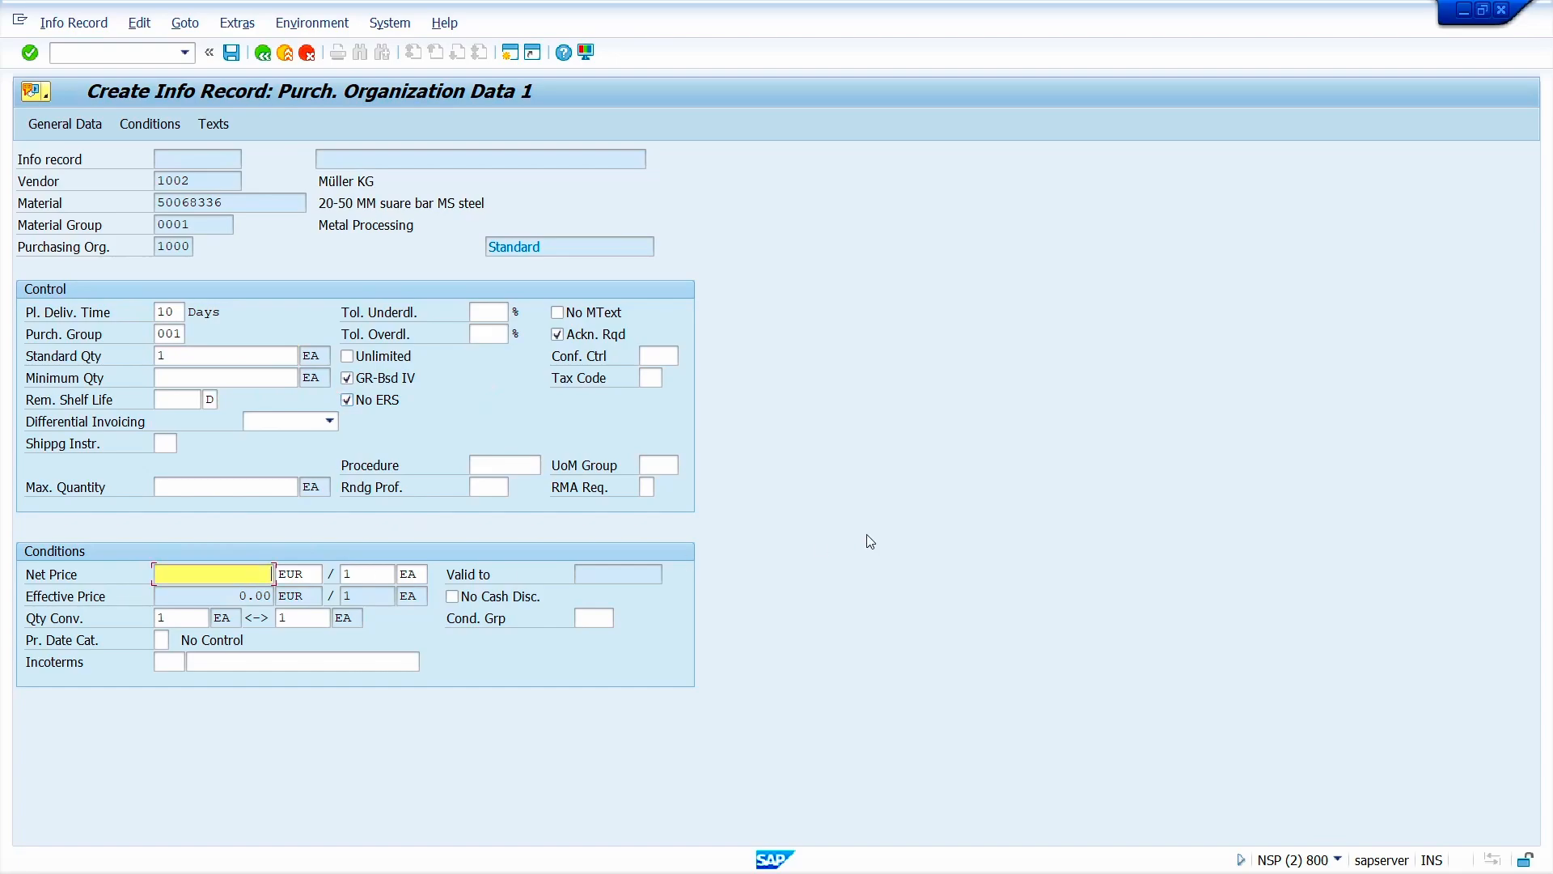
text(10)
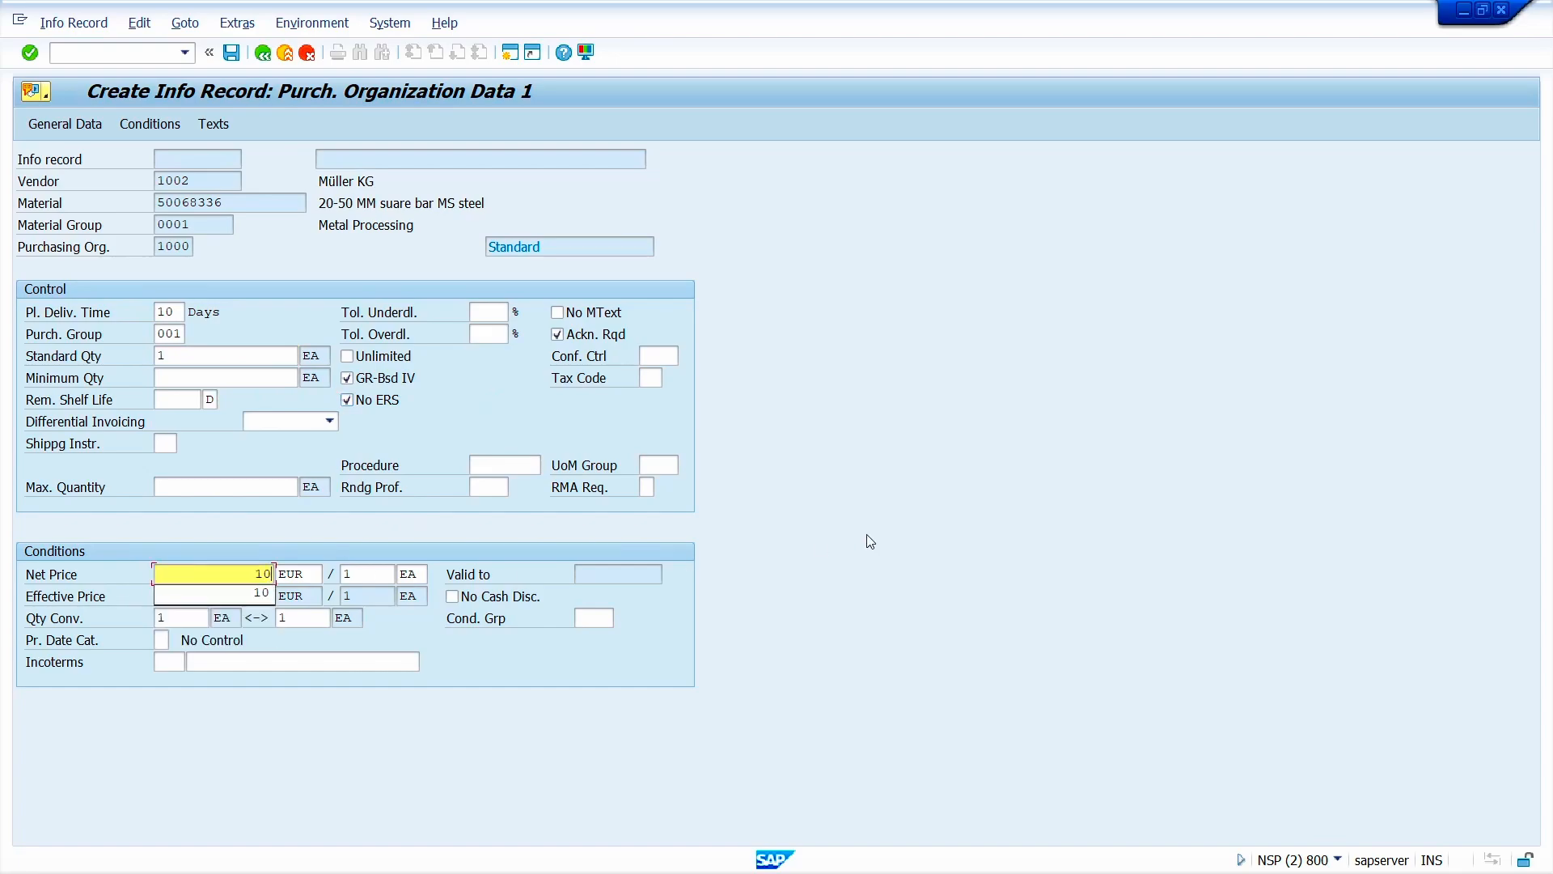
key(Return)
key(Return)
key(Return)
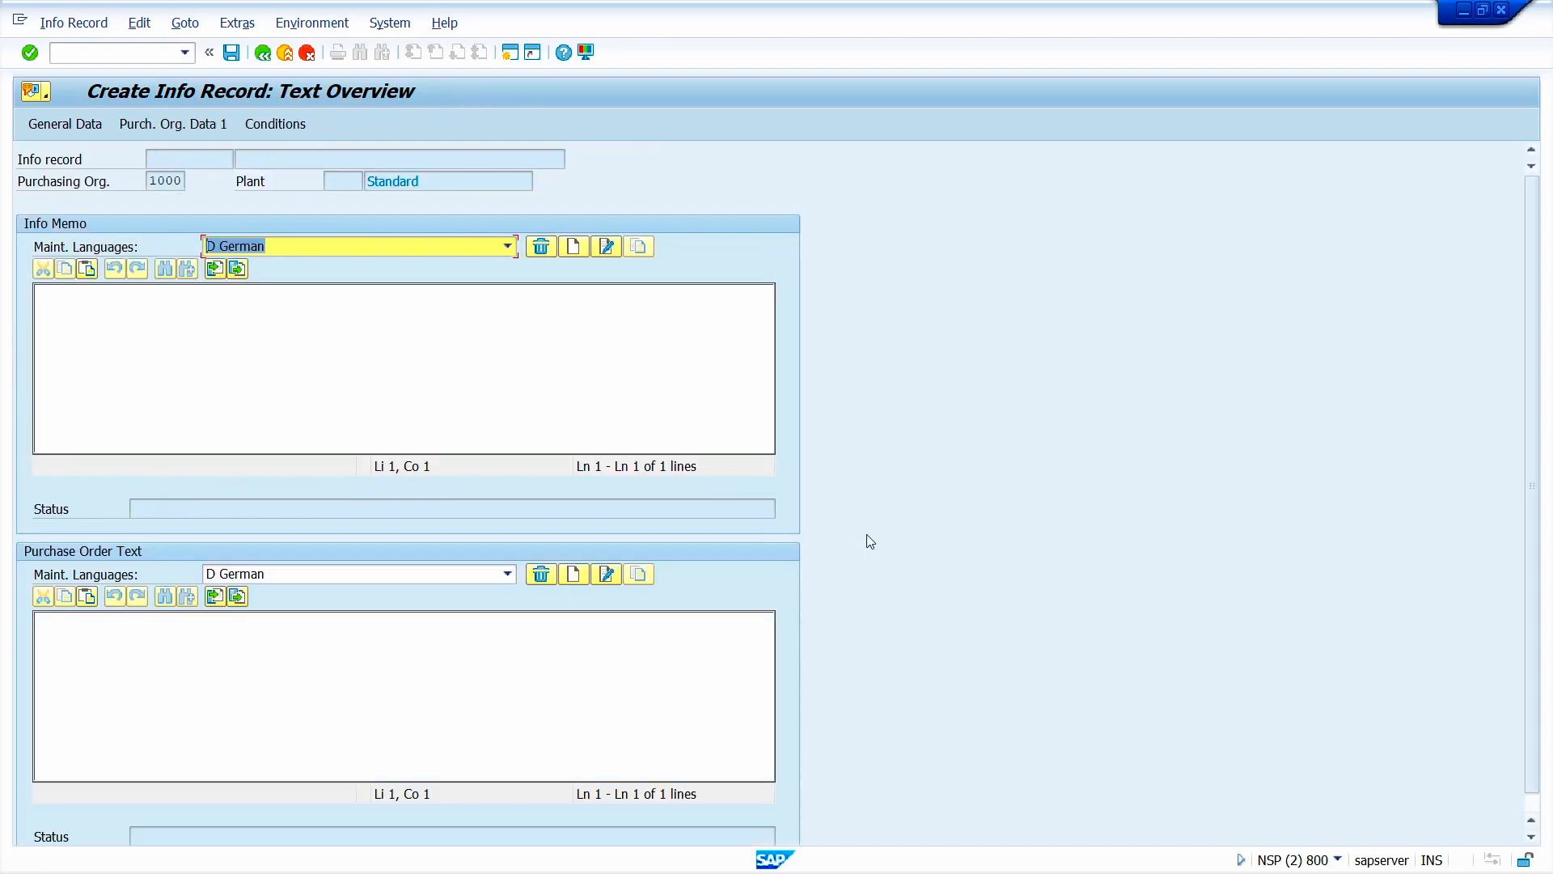
key(Return)
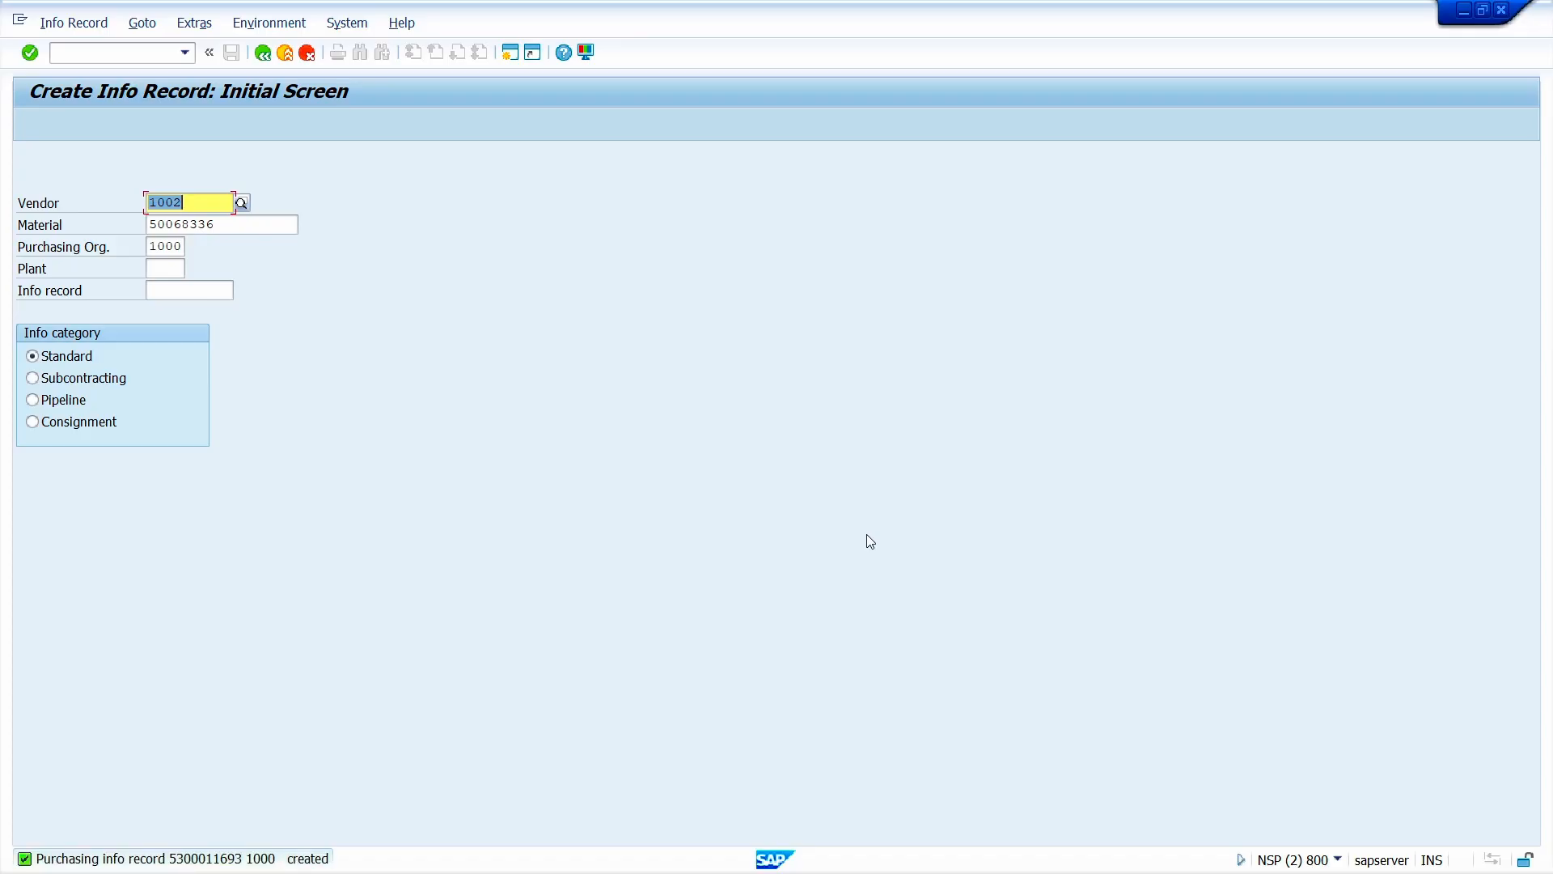
key(F3)
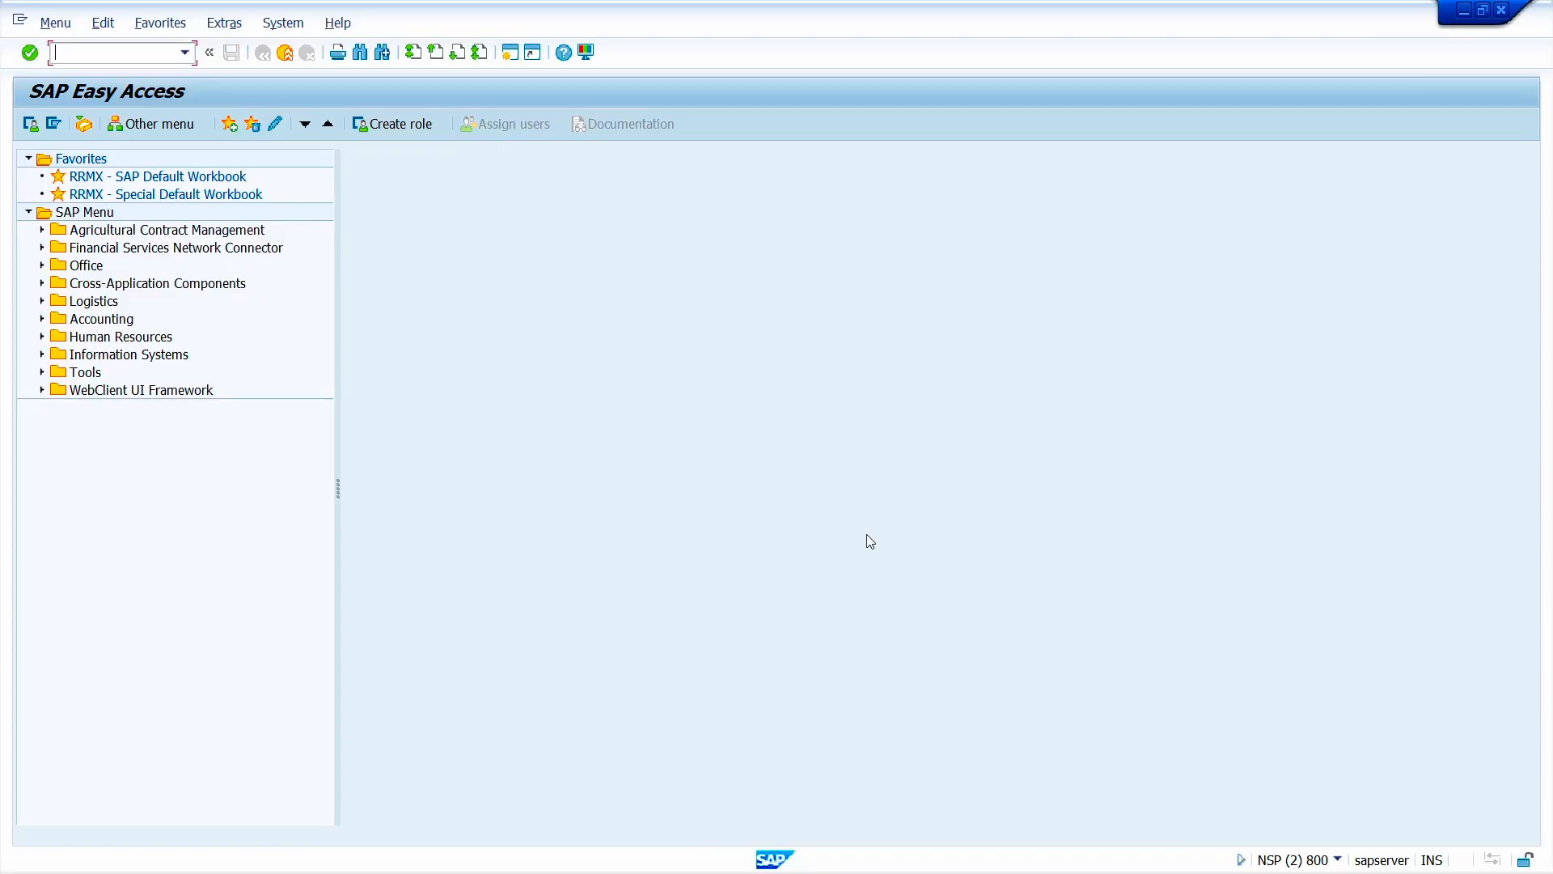
Step: Create and save a purchase requisition for 50 EA of material 50068336 at plant 1000, with its source of supply assigned automatically
text(me51)
key(Return)
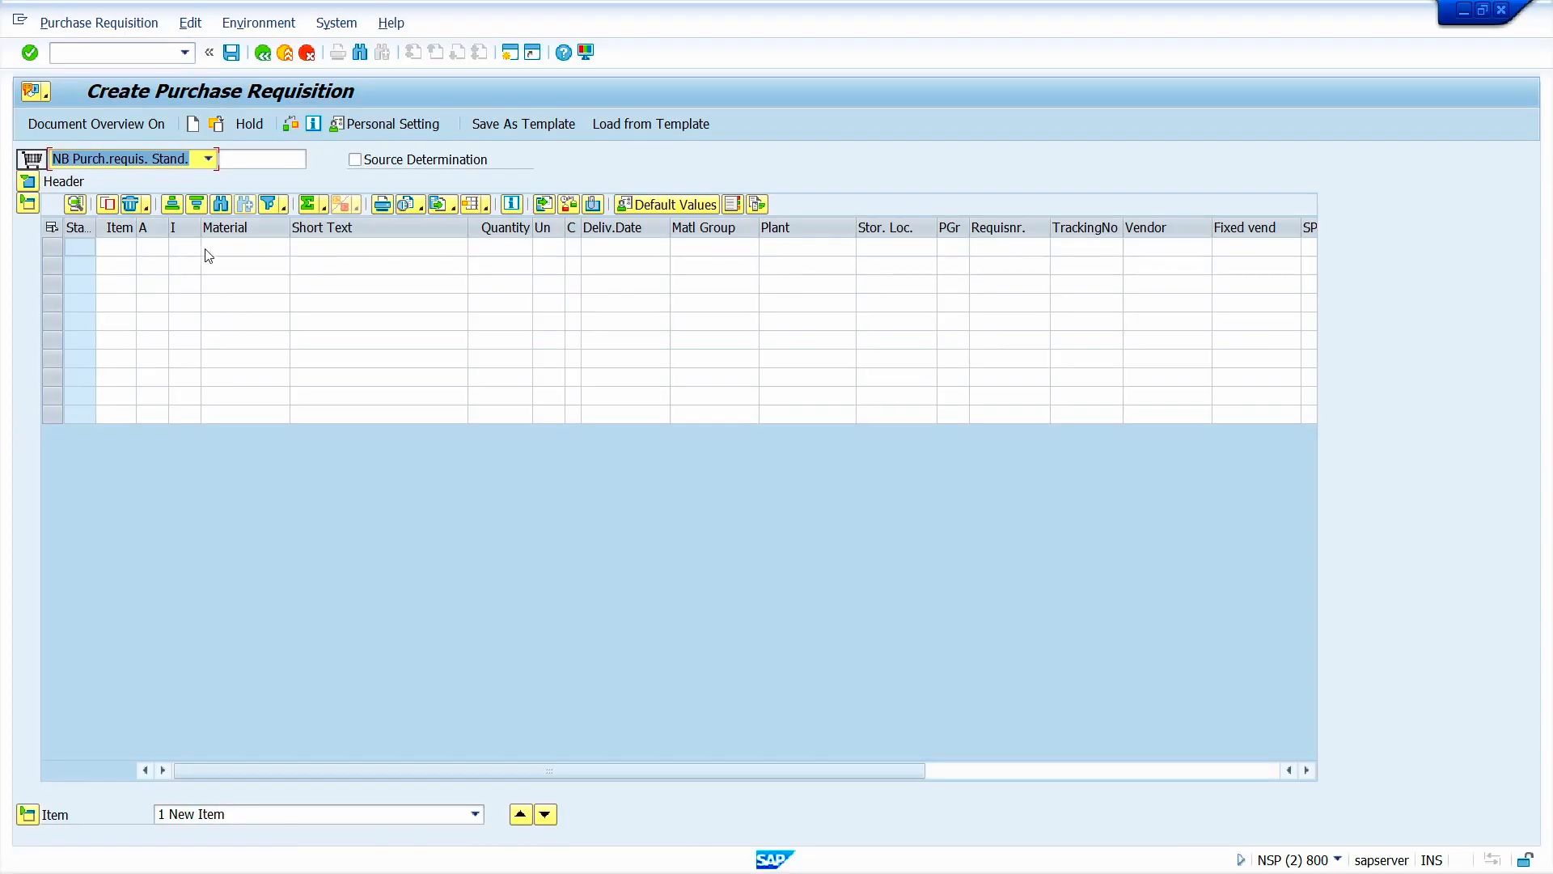
click(239, 247)
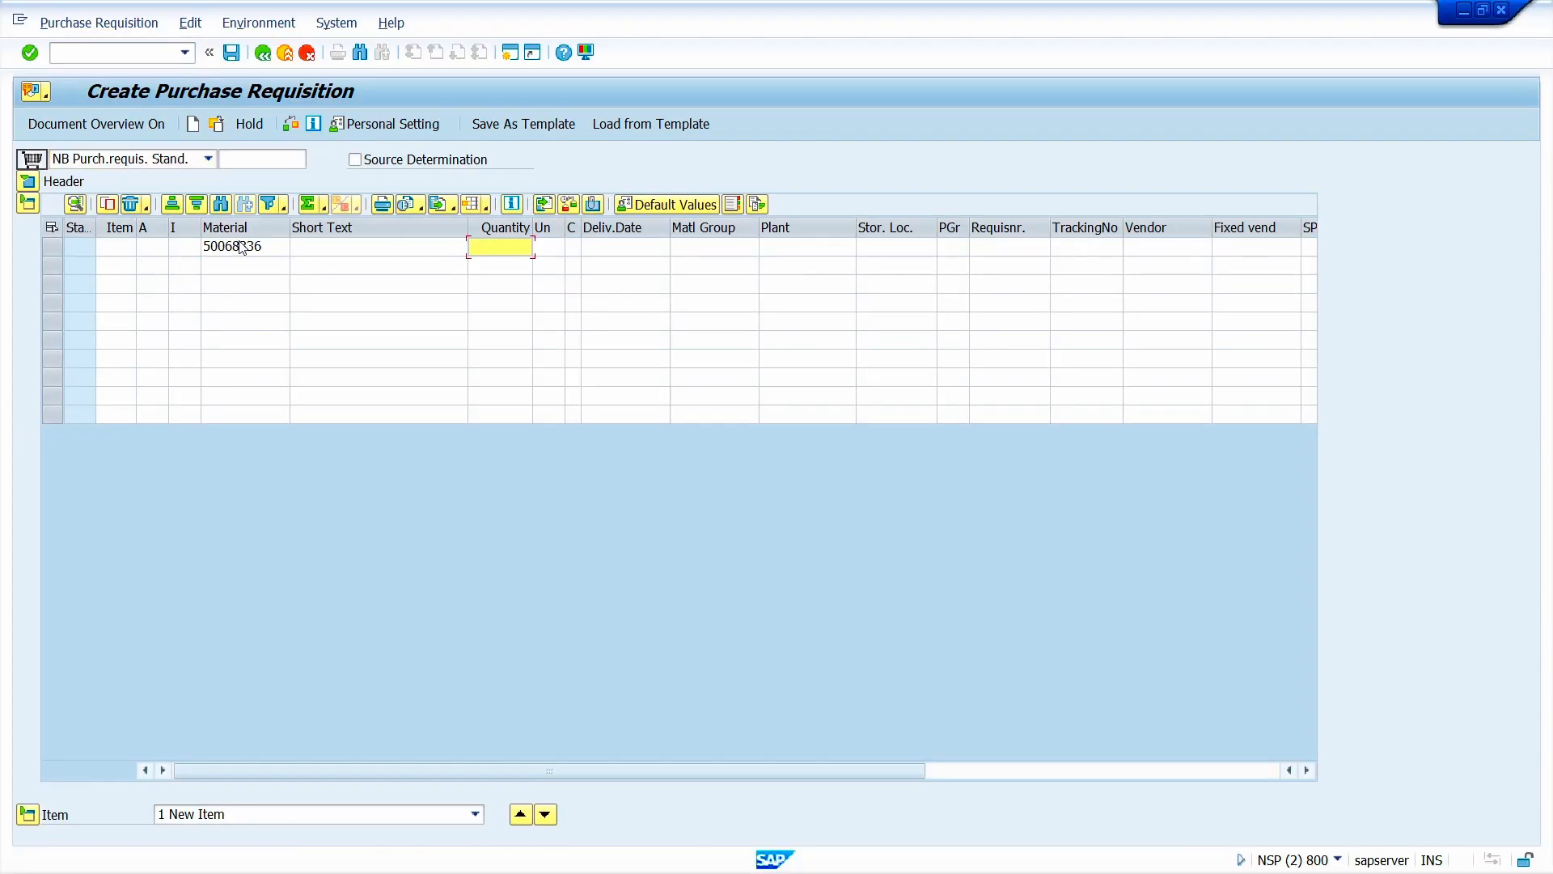
text(50)
key(Tab)
key(Tab)
key(Tab)
key(Tab)
text(1000)
key(Return)
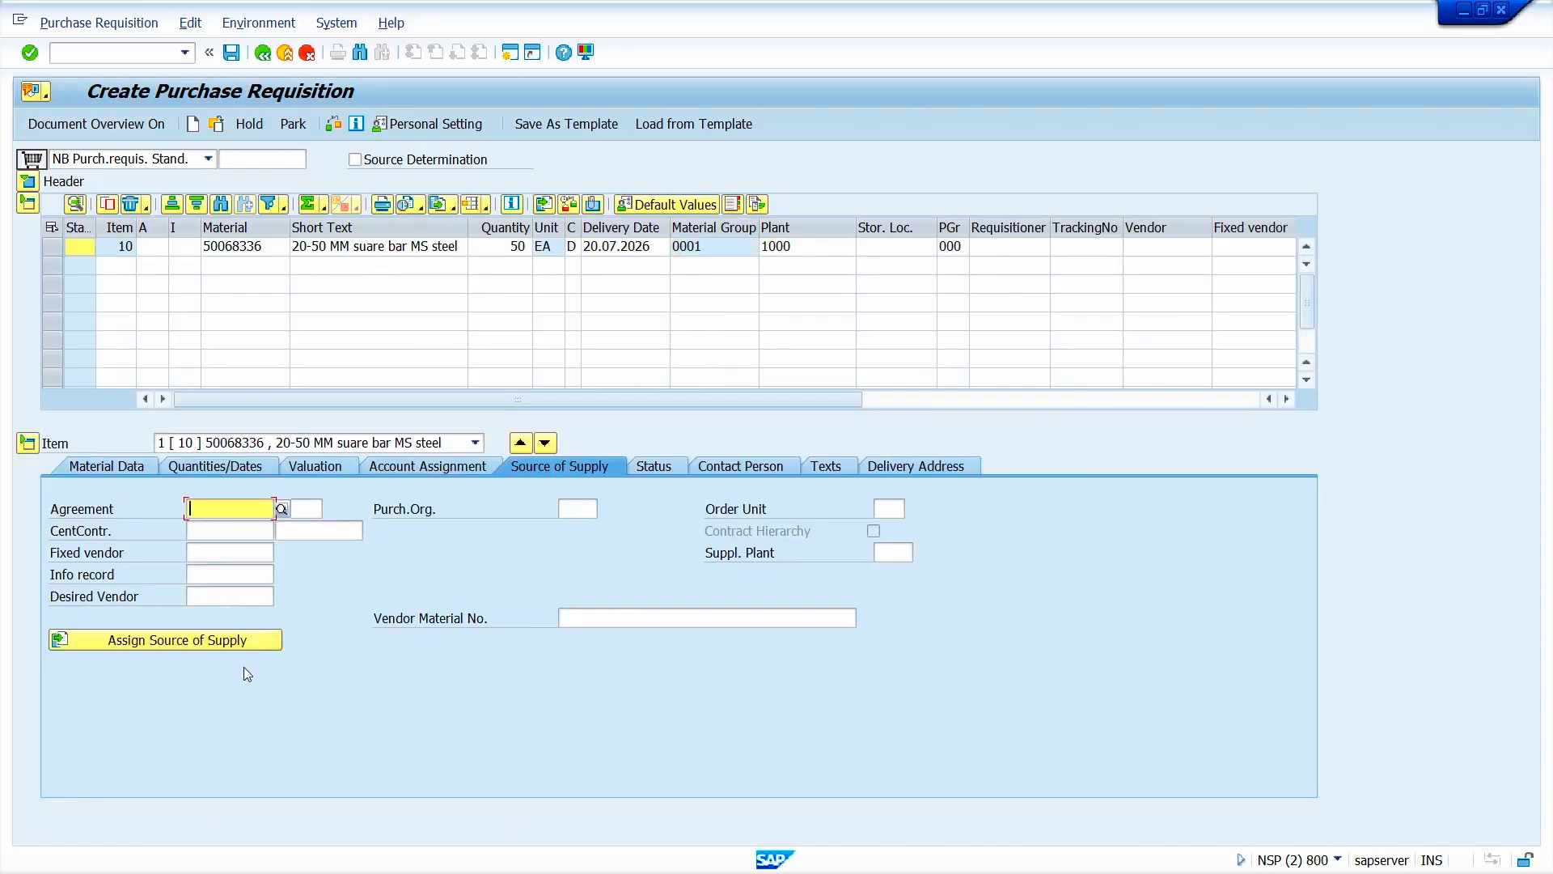
click(233, 645)
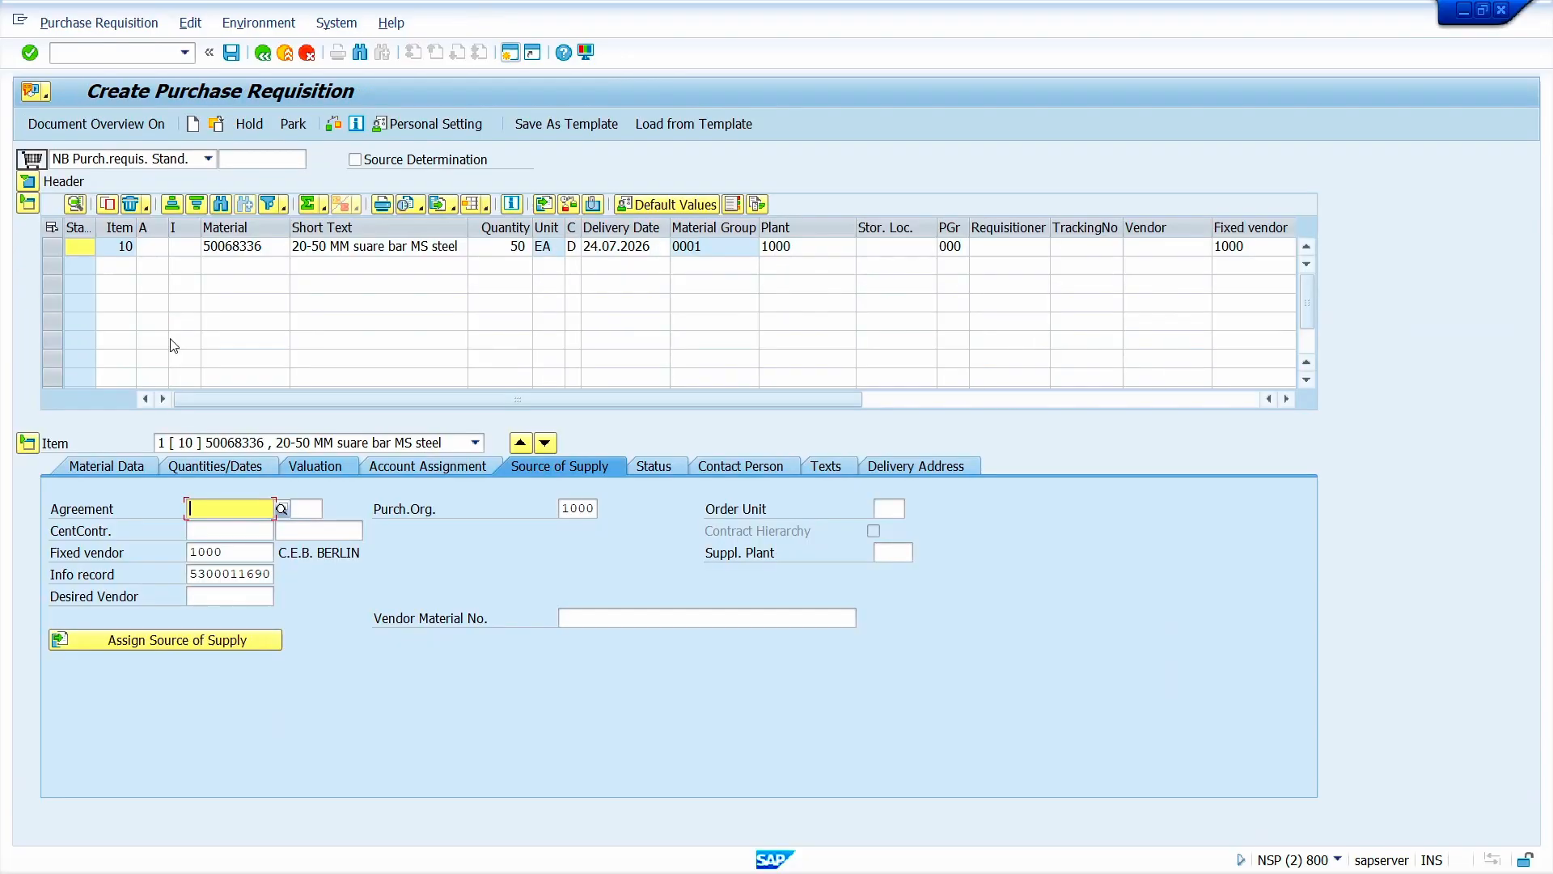
click(231, 53)
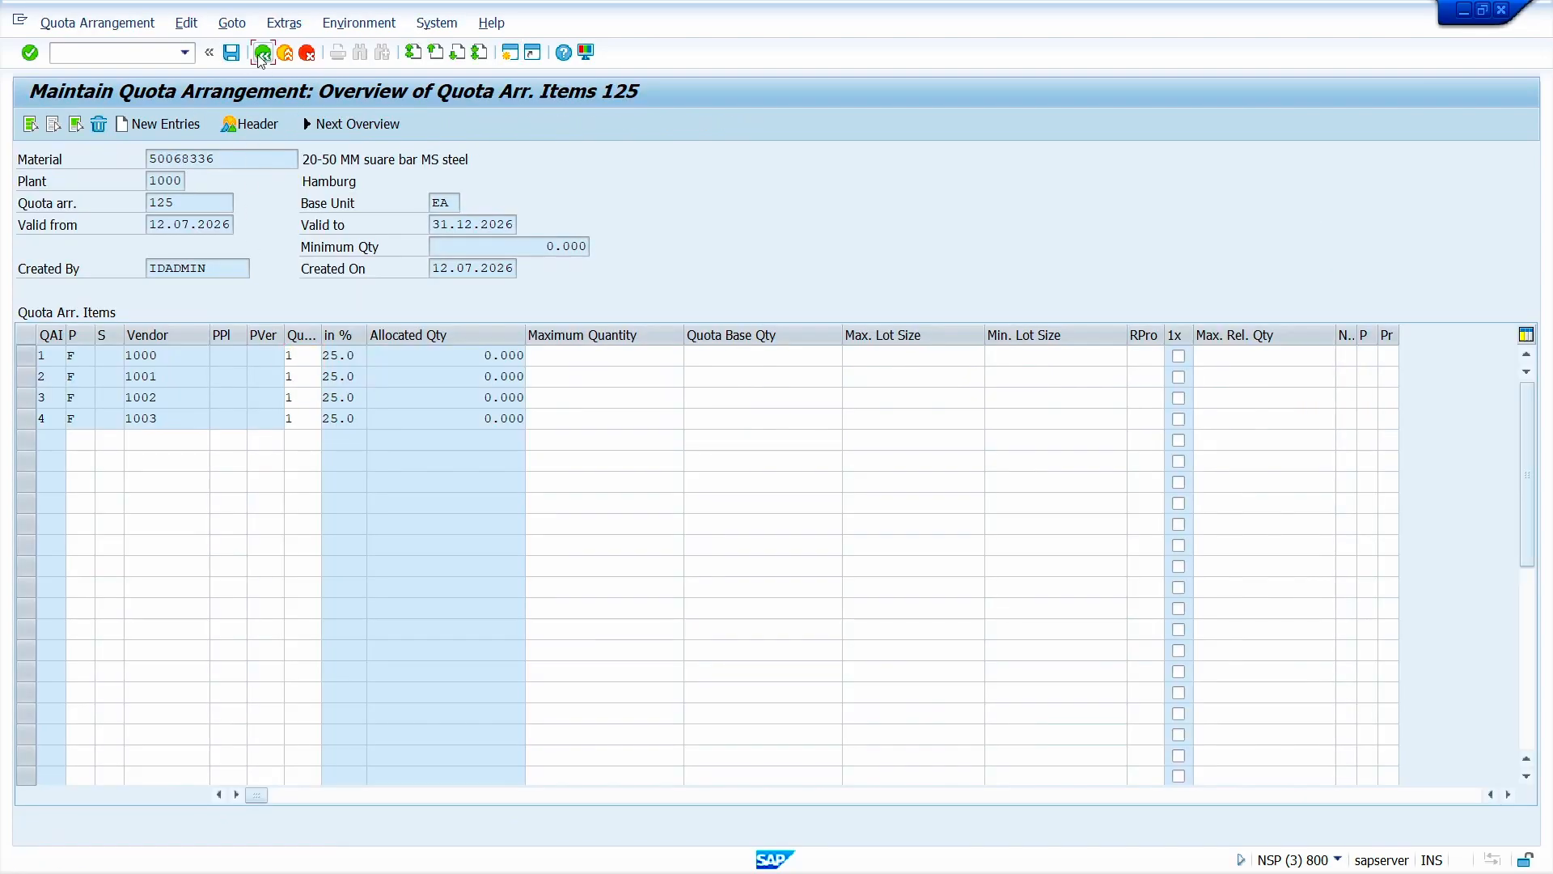
Step: Reload the quota arrangement for material 50068336 in plant 1000 and open the items of the period starting 12.07.2026
click(261, 53)
click(261, 53)
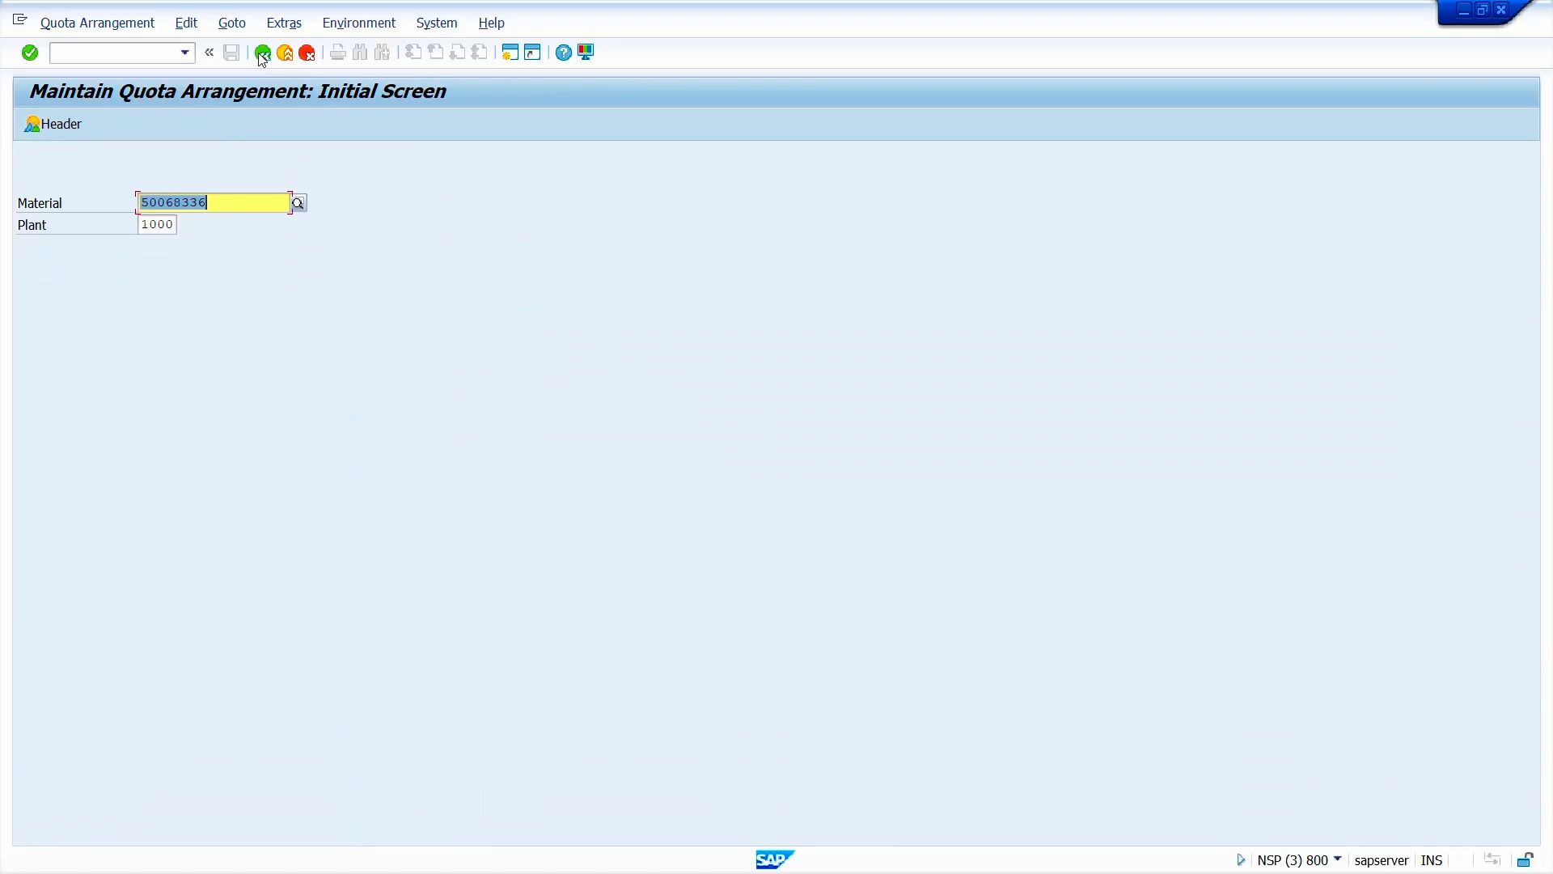
key(Return)
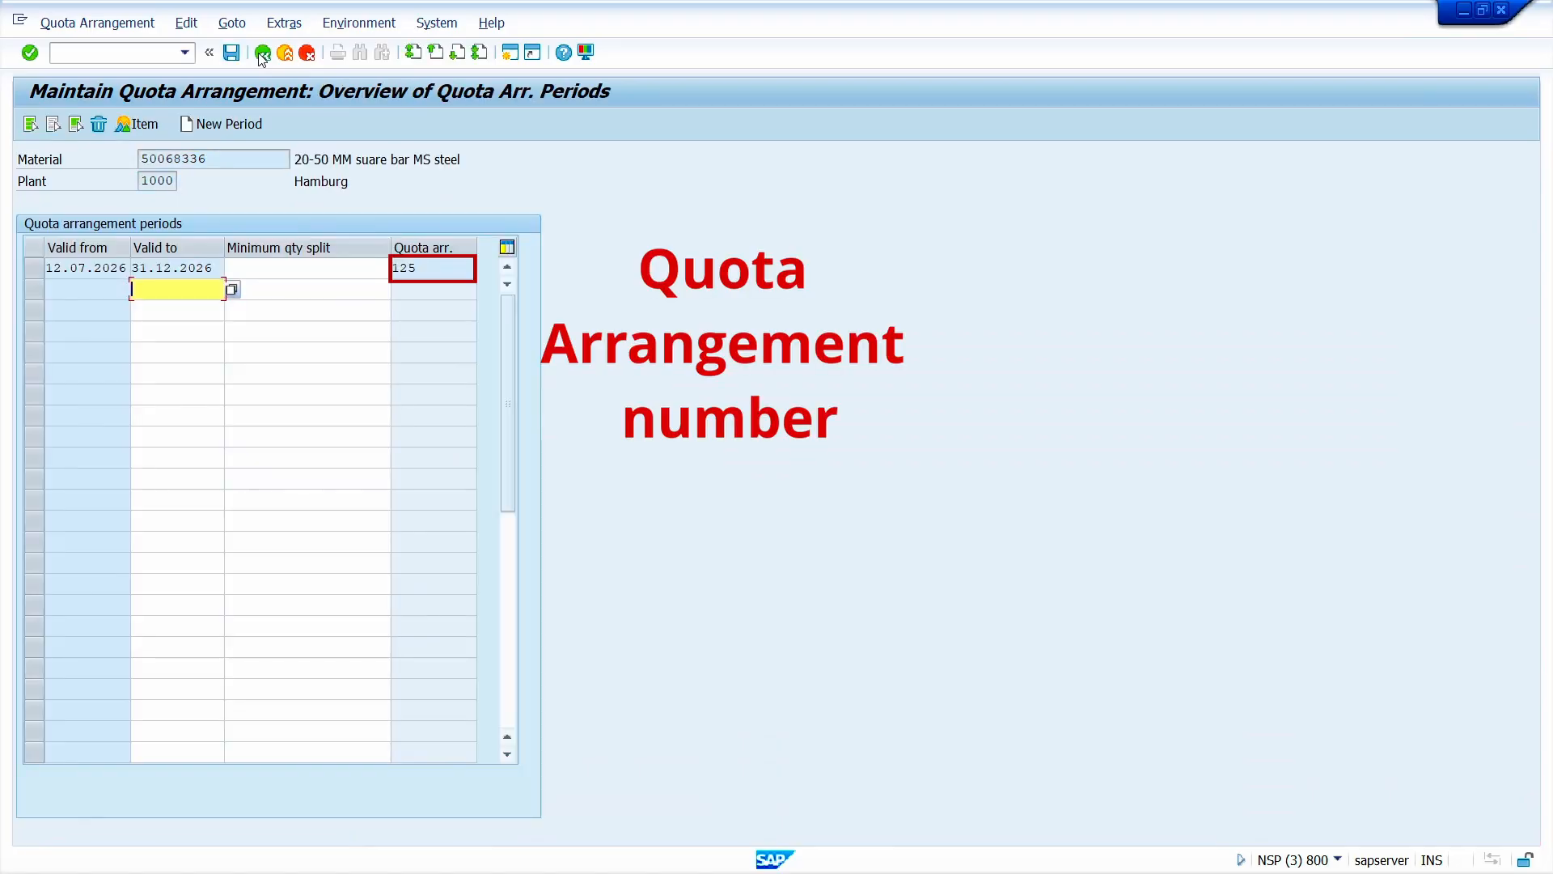
double_click(95, 268)
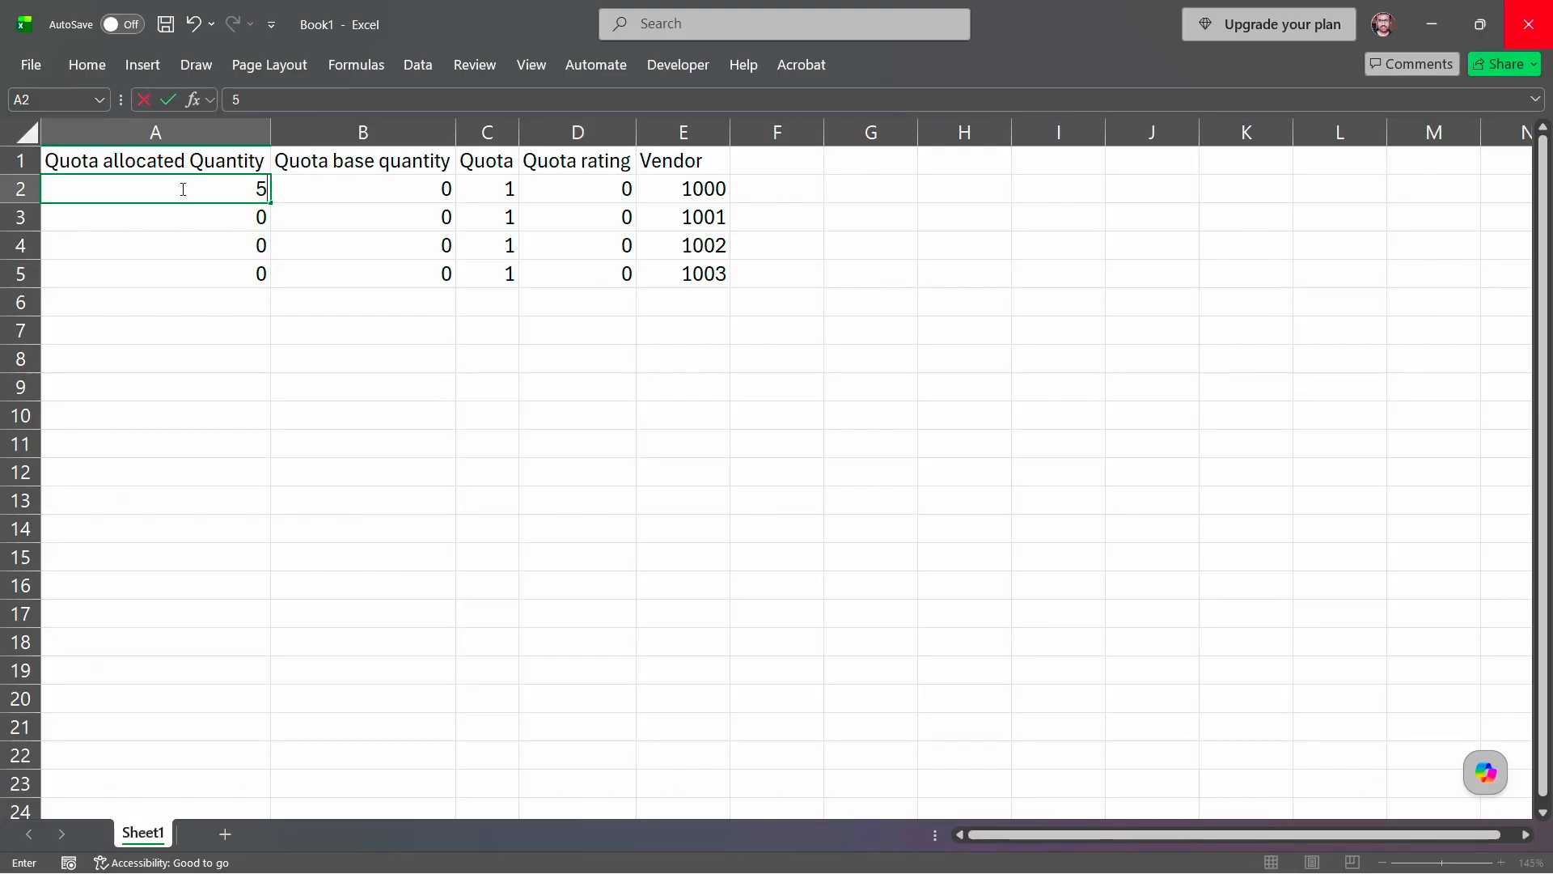
Step: Switch to the Excel quota table and set vendor 1000's quota allocated quantity to 50
text(50)
key(Tab)
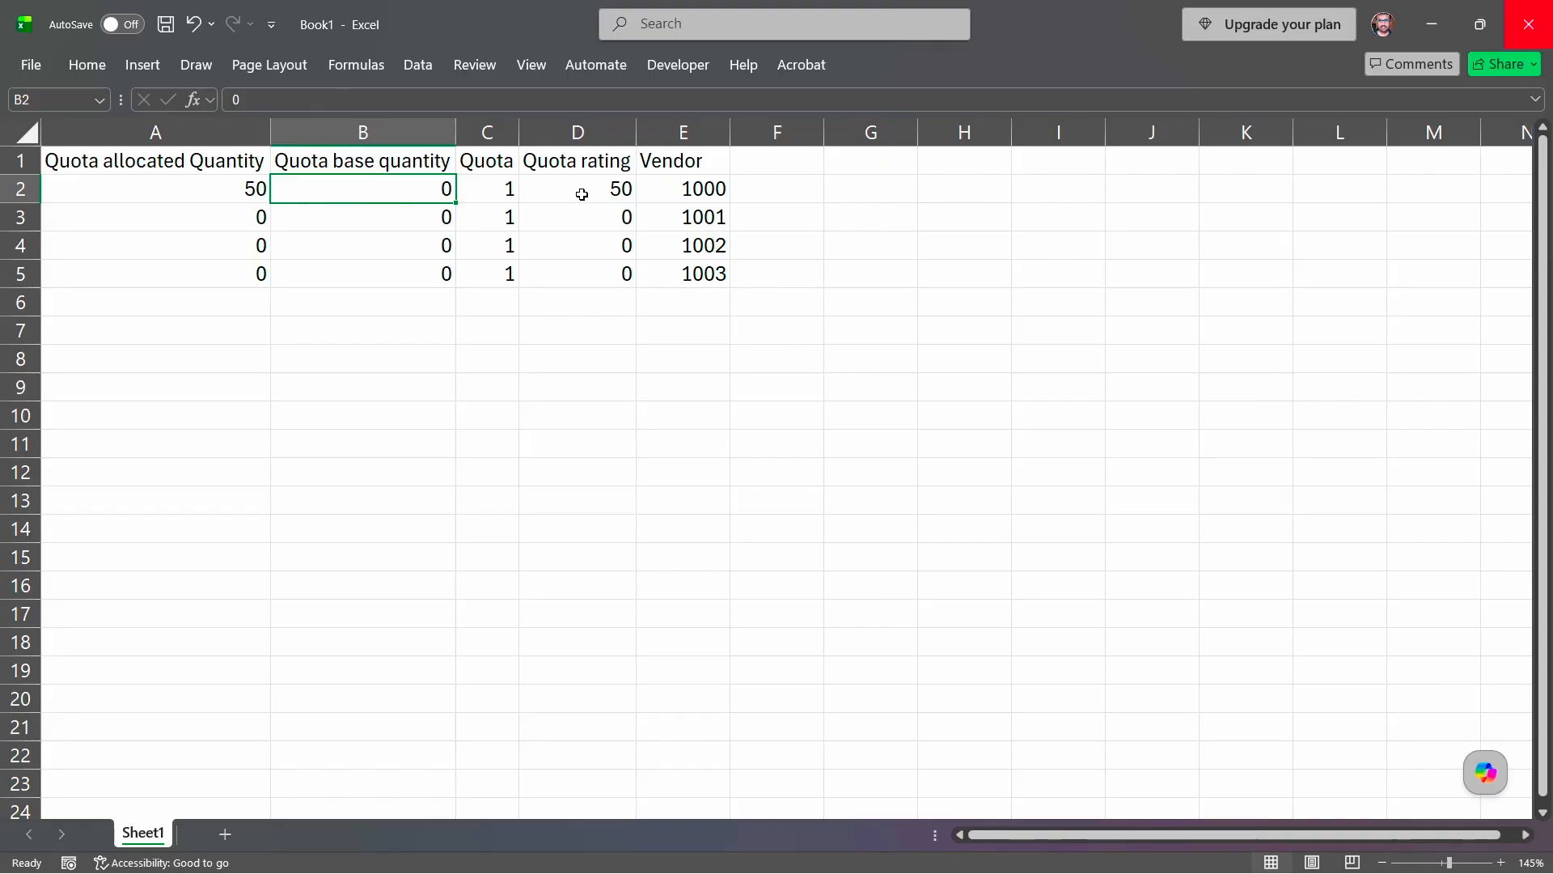
click(187, 220)
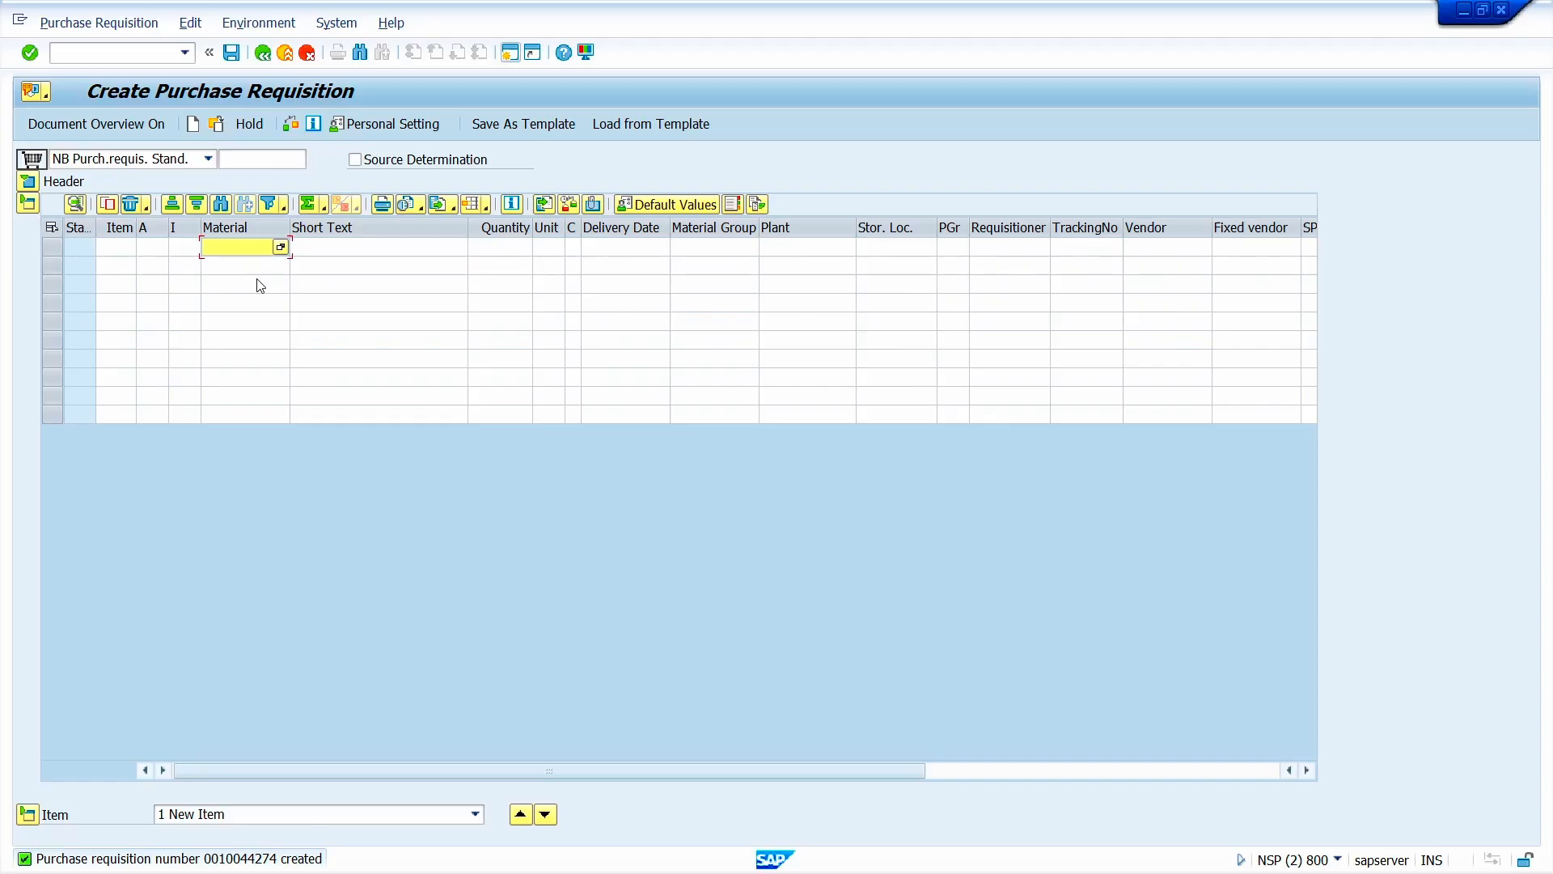
Step: Switch to the SAP purchase requisition, enter material 50068336 with quantity 70 and plant 1000, and assign its source of supply
text(50068336)
key(Tab)
key(Tab)
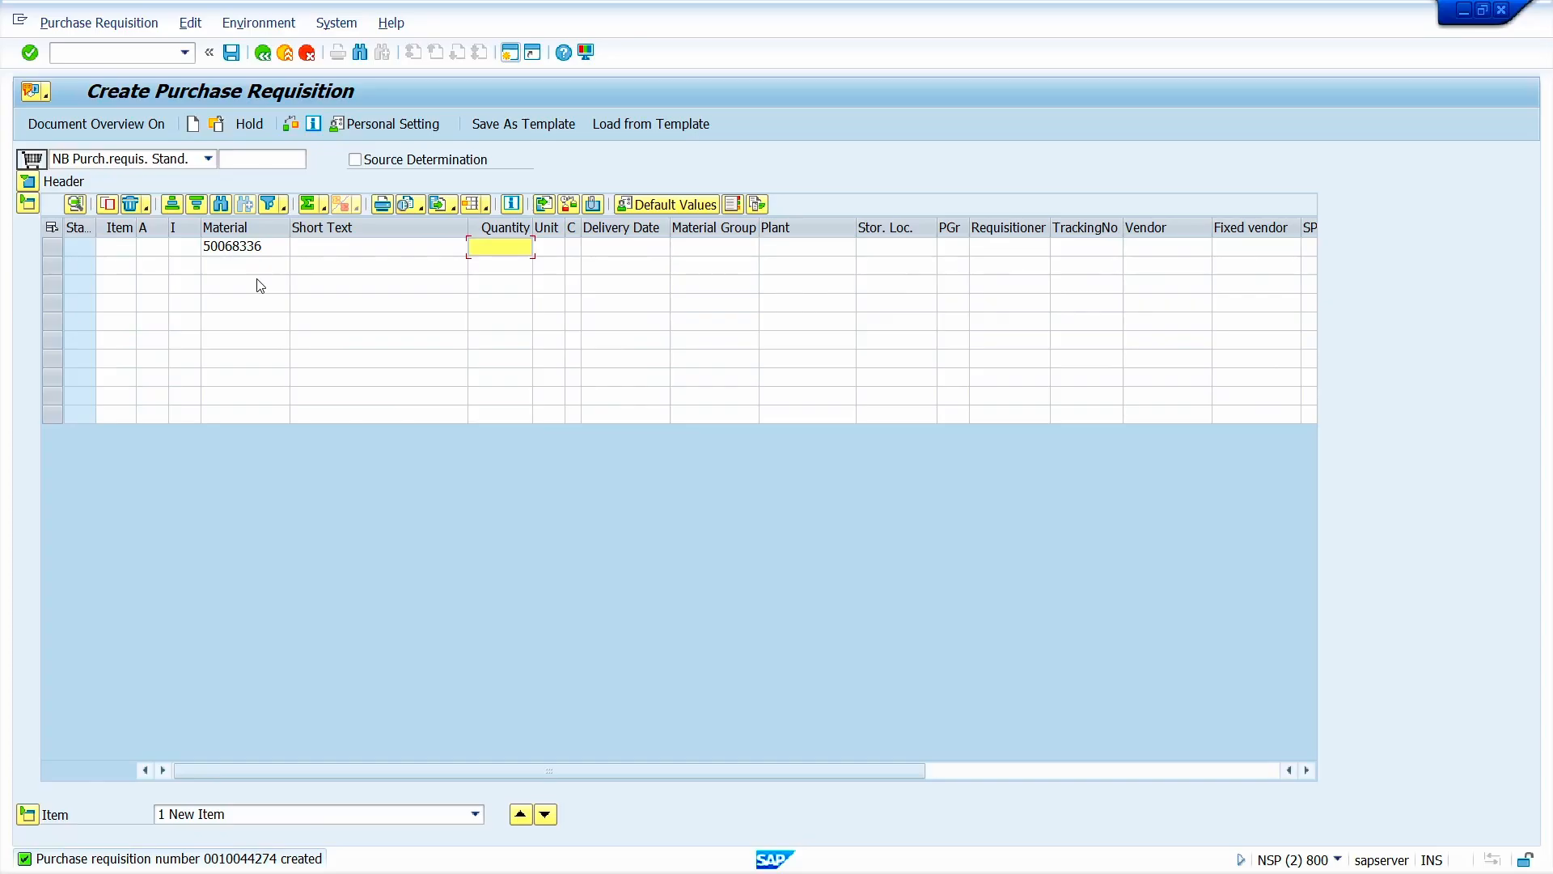
text(70)
key(Tab)
key(Tab)
key(Tab)
key(Tab)
key(Tab)
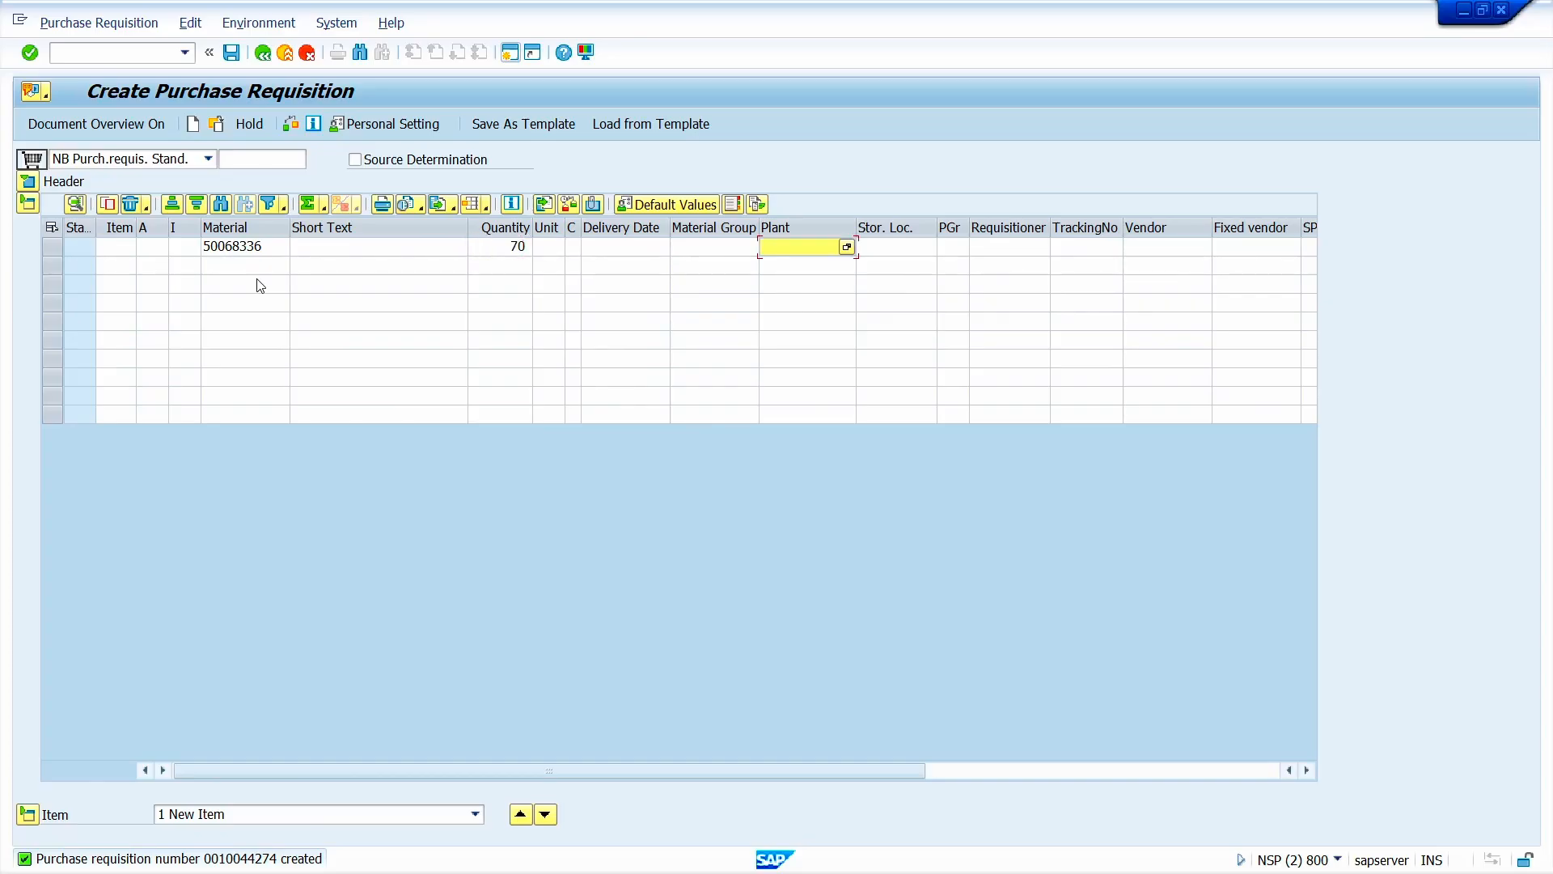
text(1000)
key(Return)
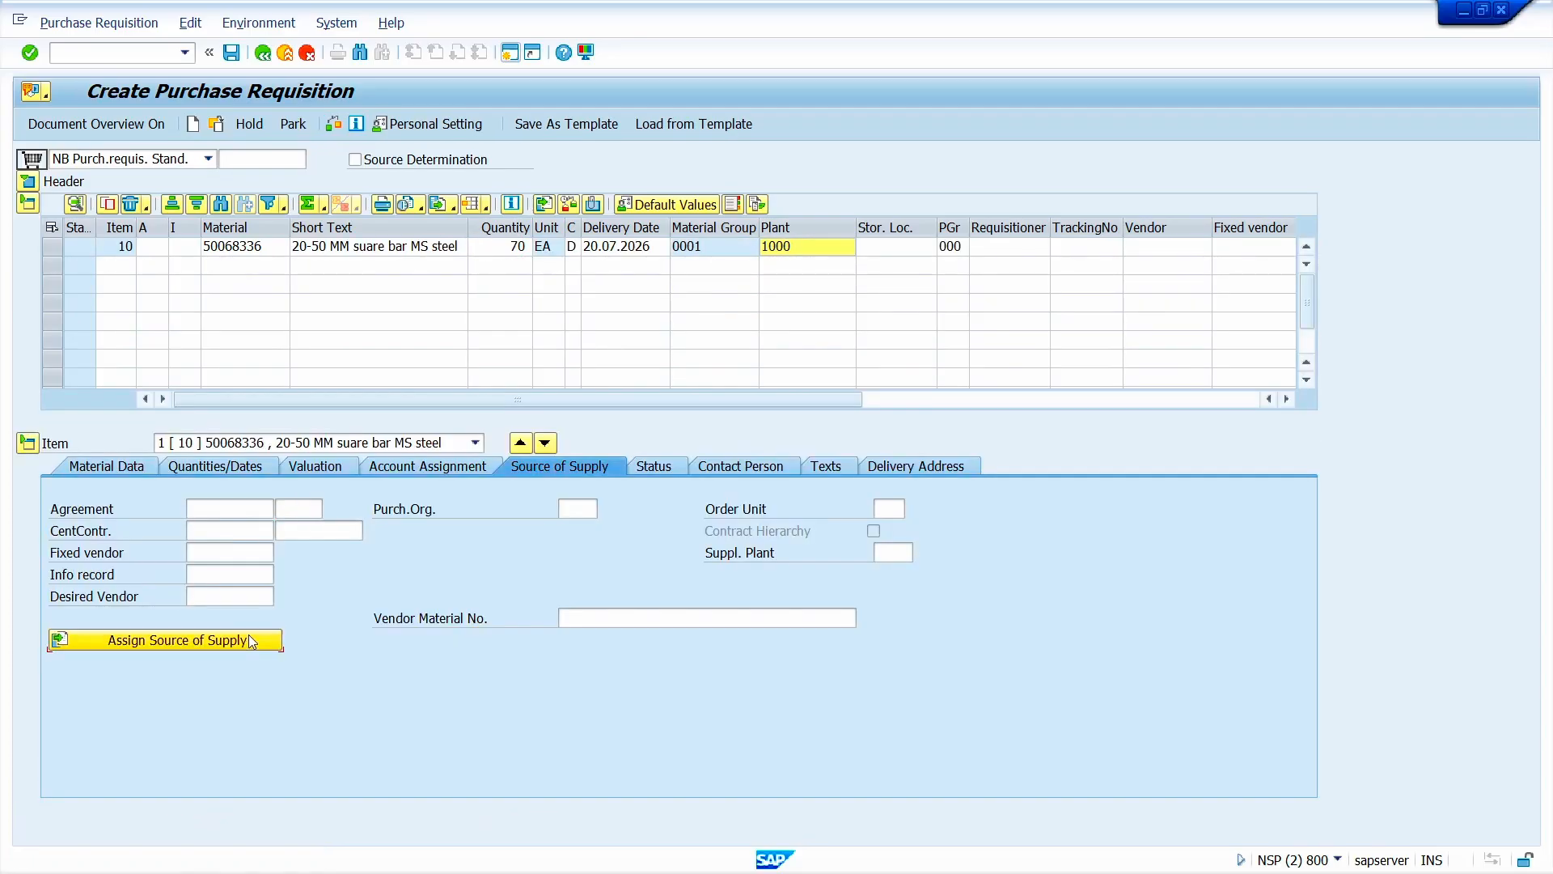
click(250, 641)
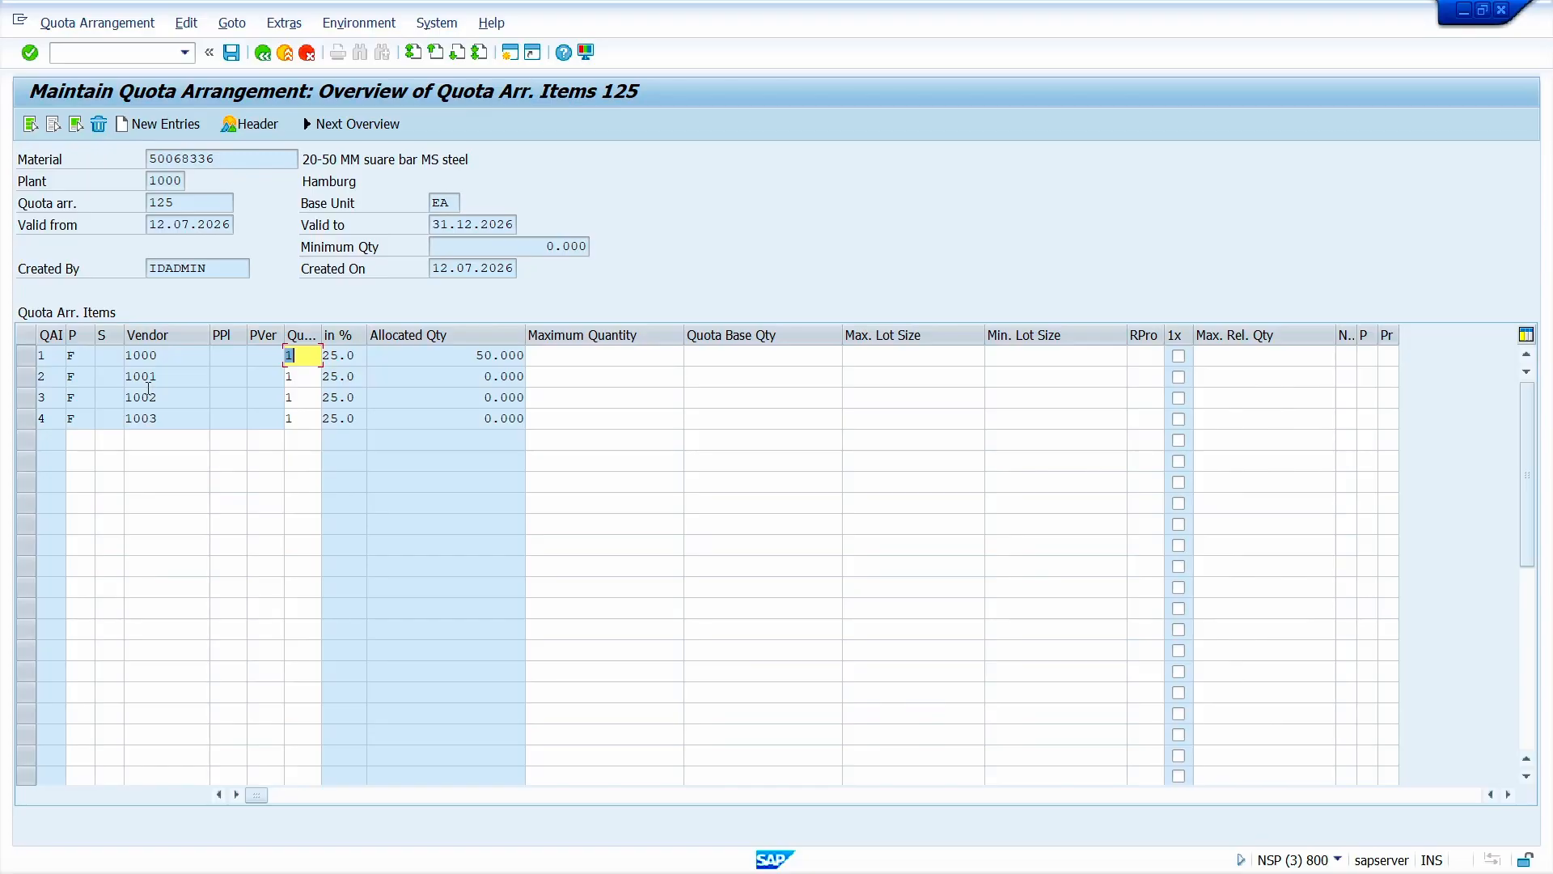
Step: Leave the quota arrangement items, return to the requisition for quantity 70 and save it
click(263, 54)
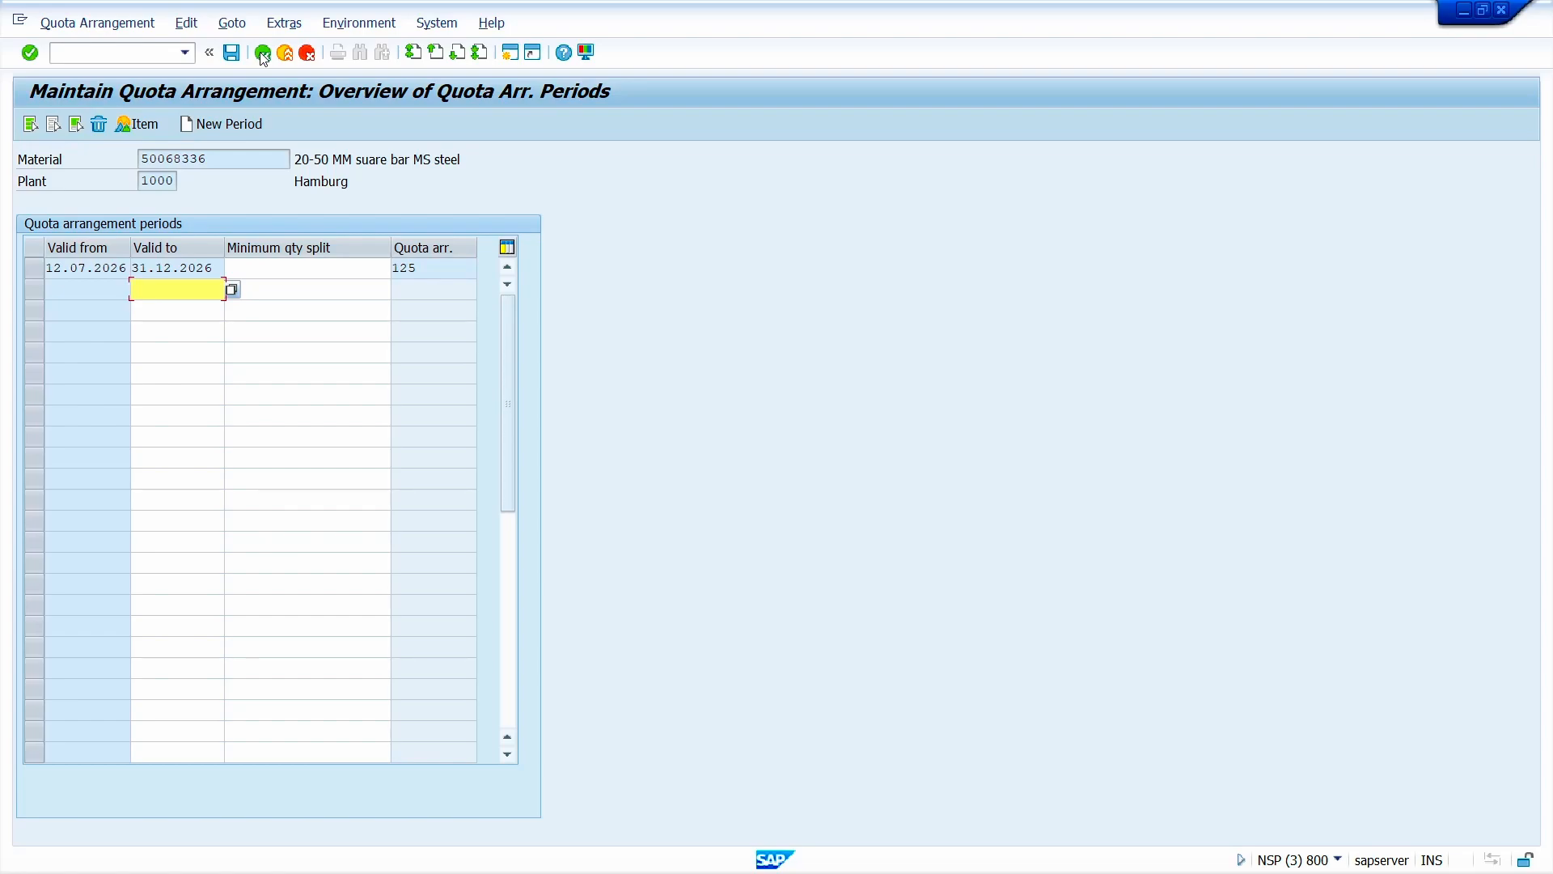
key(alt+Tab)
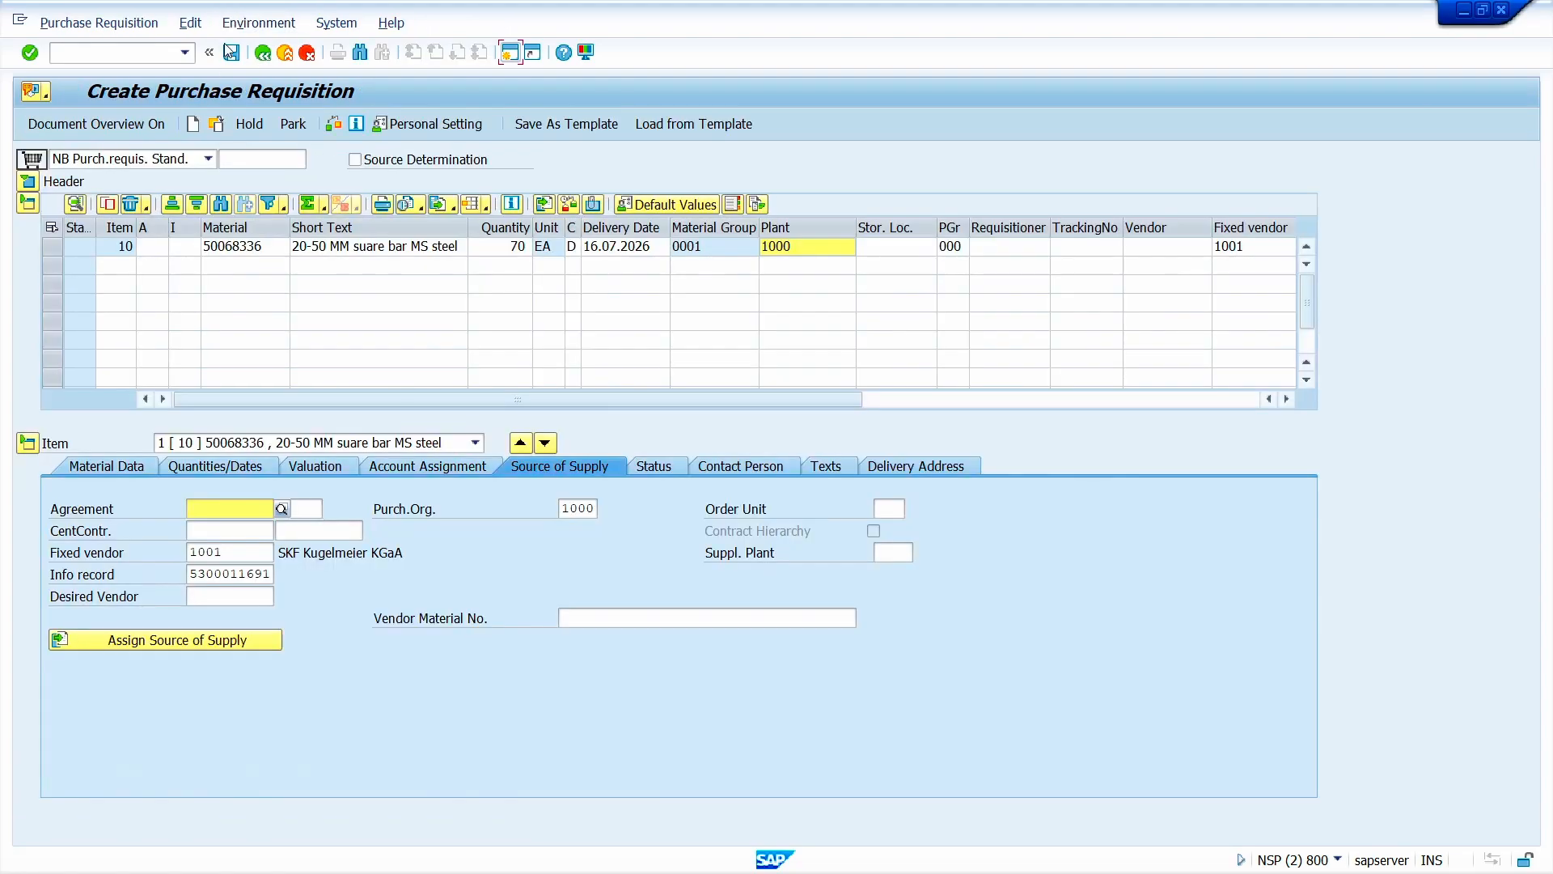
click(232, 53)
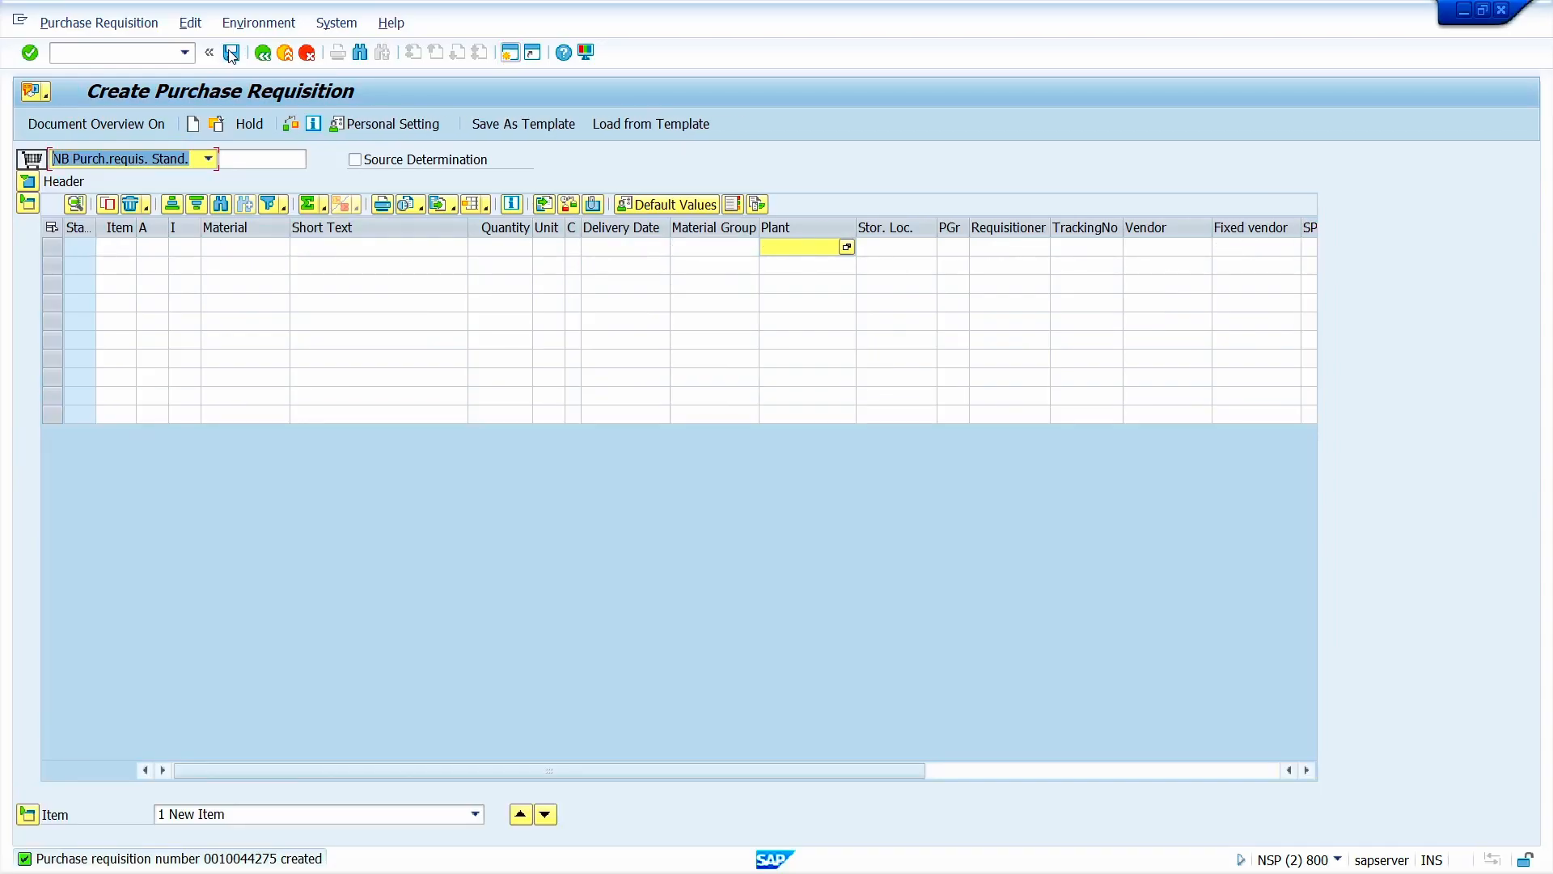
Step: Return to the quota arrangement, reload it for material 50068336 and reopen the items of its 12.07.2026 period
key(alt+Tab)
click(262, 53)
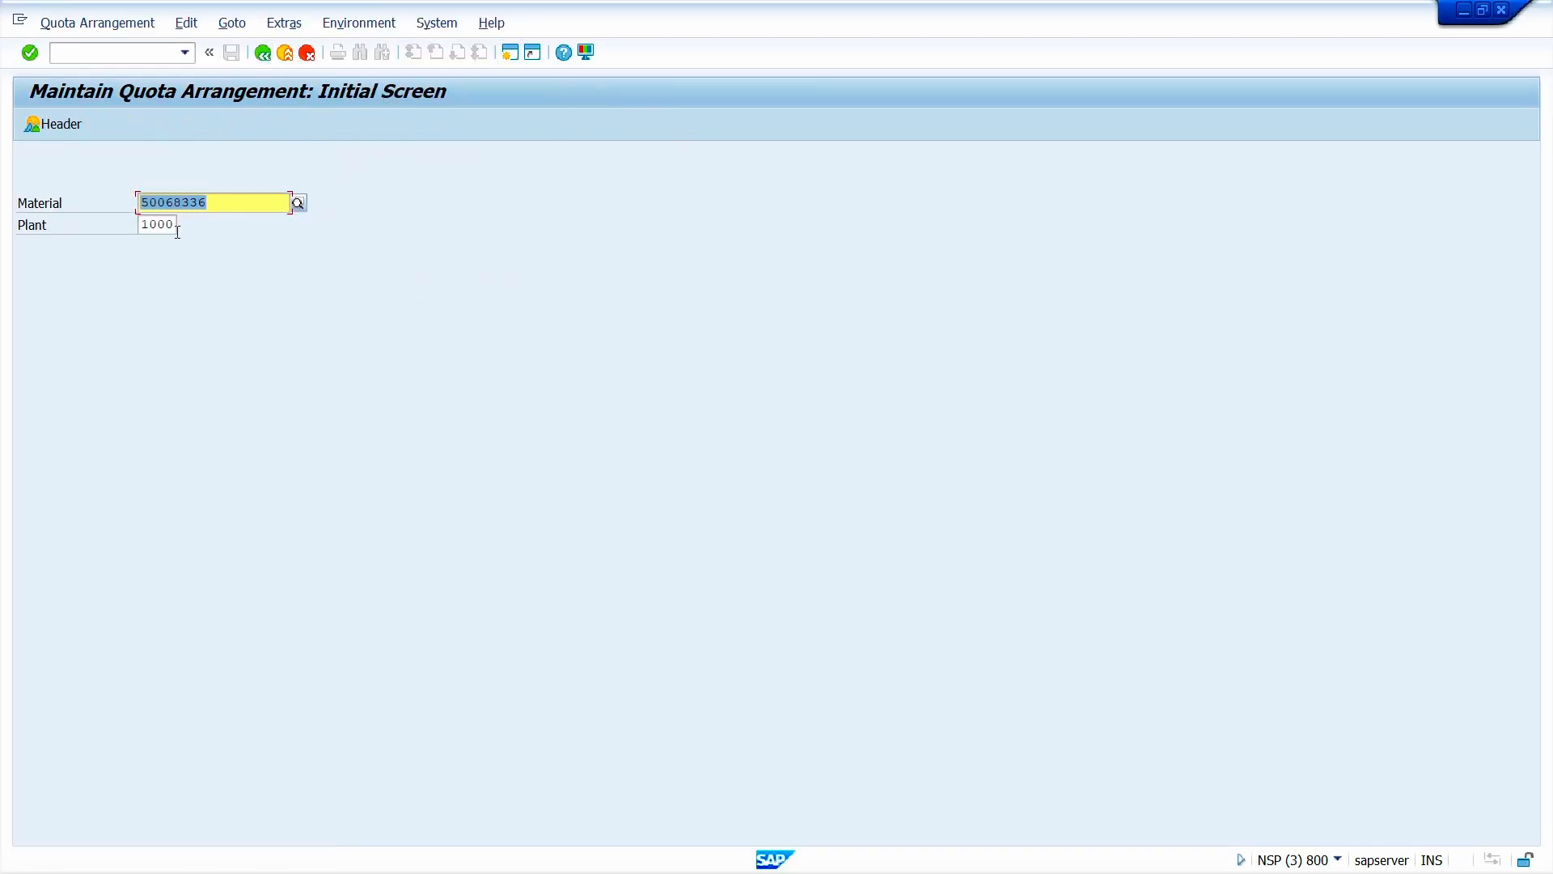
key(Return)
click(87, 268)
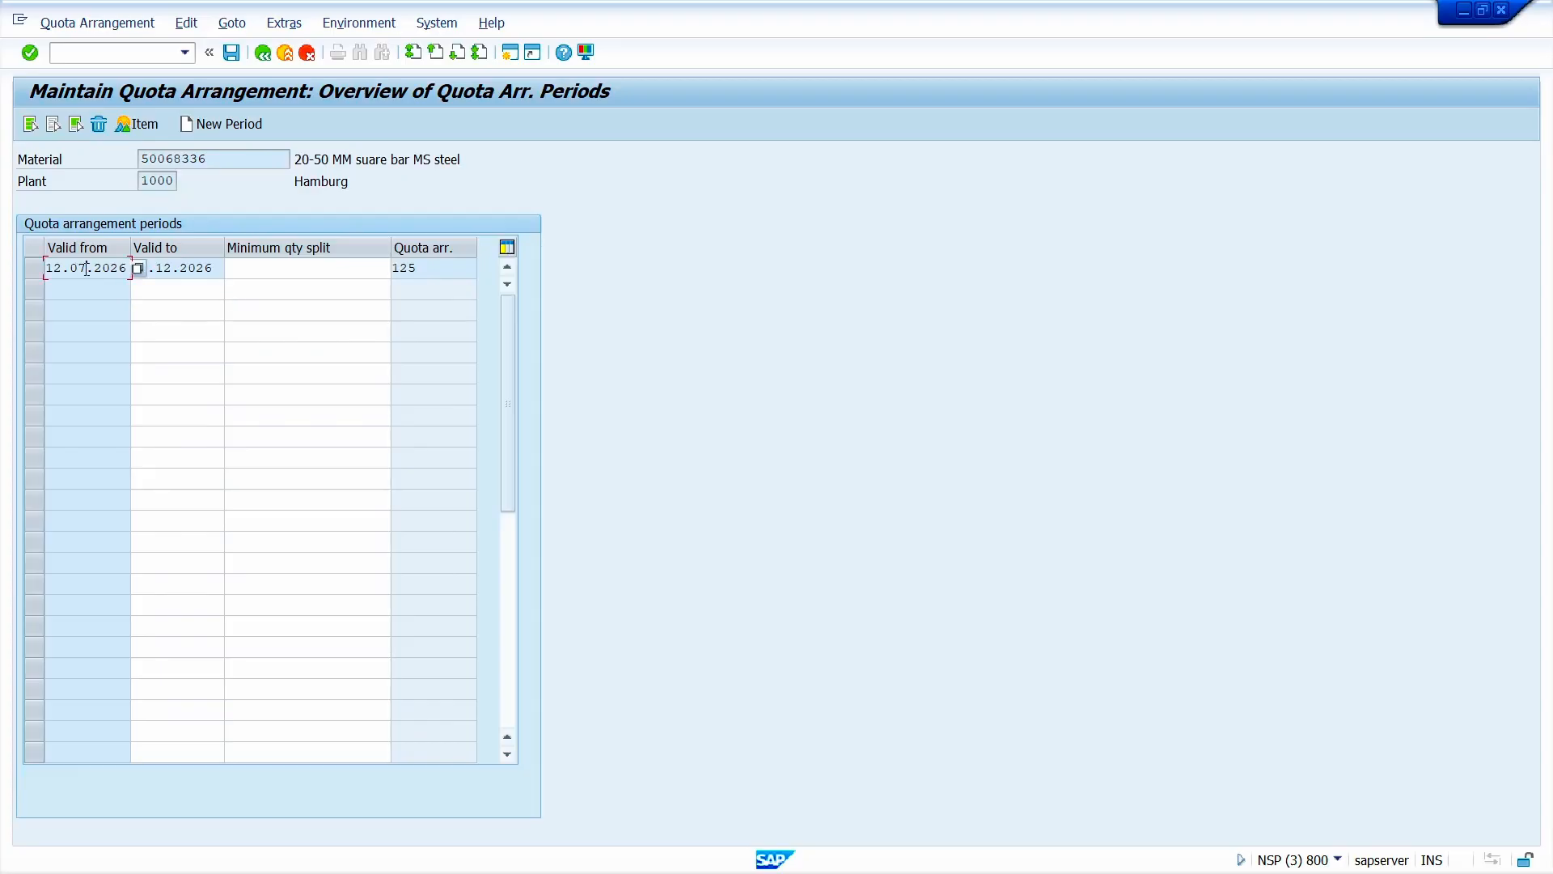
double_click(87, 269)
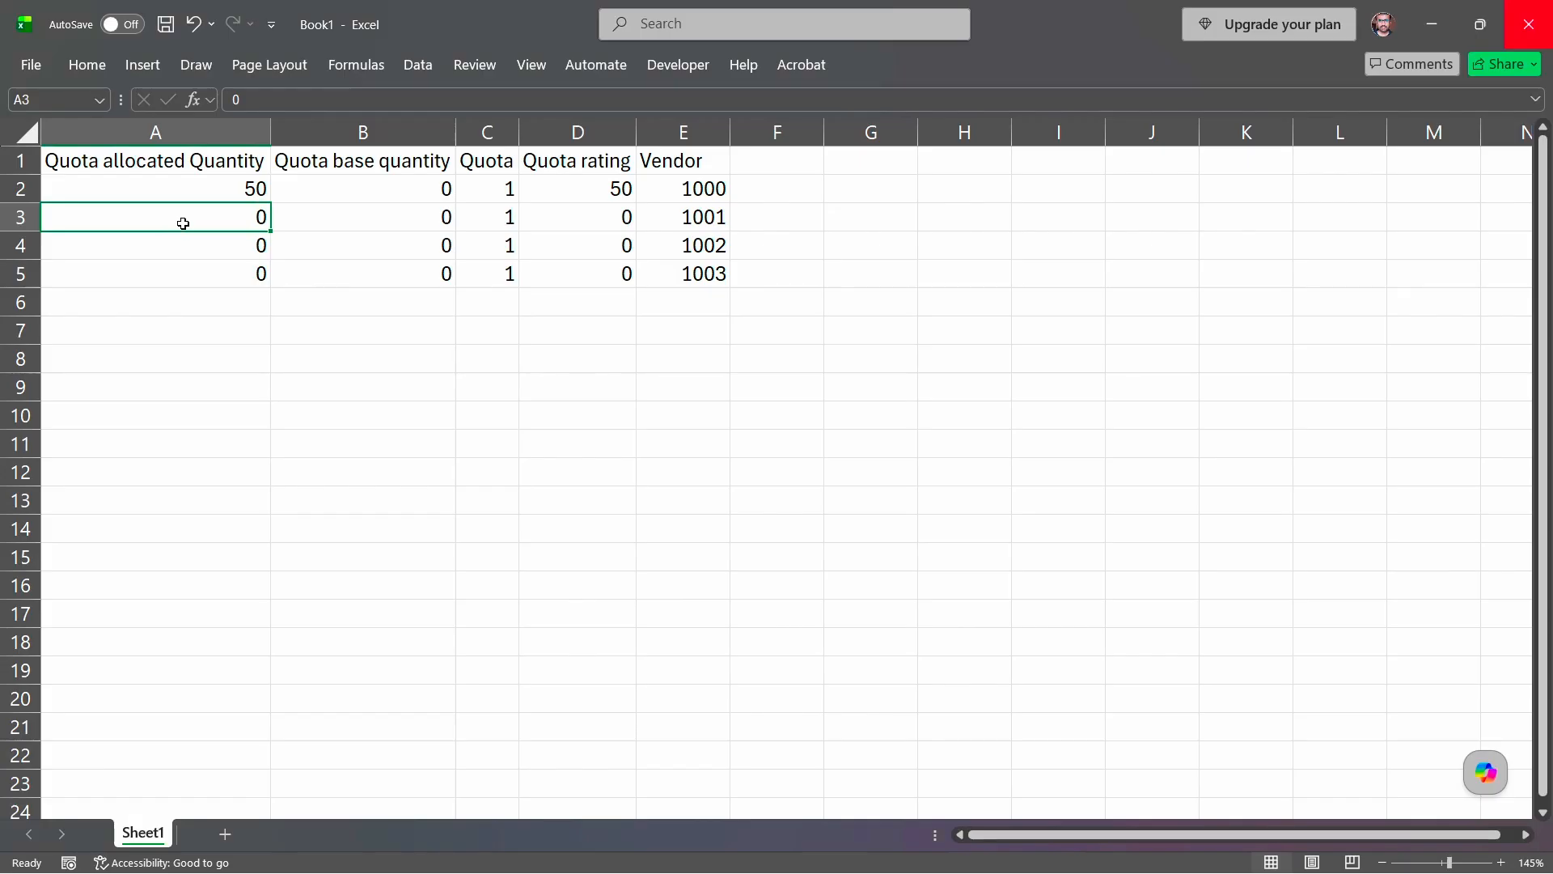
Step: Switch to the Excel quota table and set vendor 1001's quota allocated quantity to 70
text(70)
key(Tab)
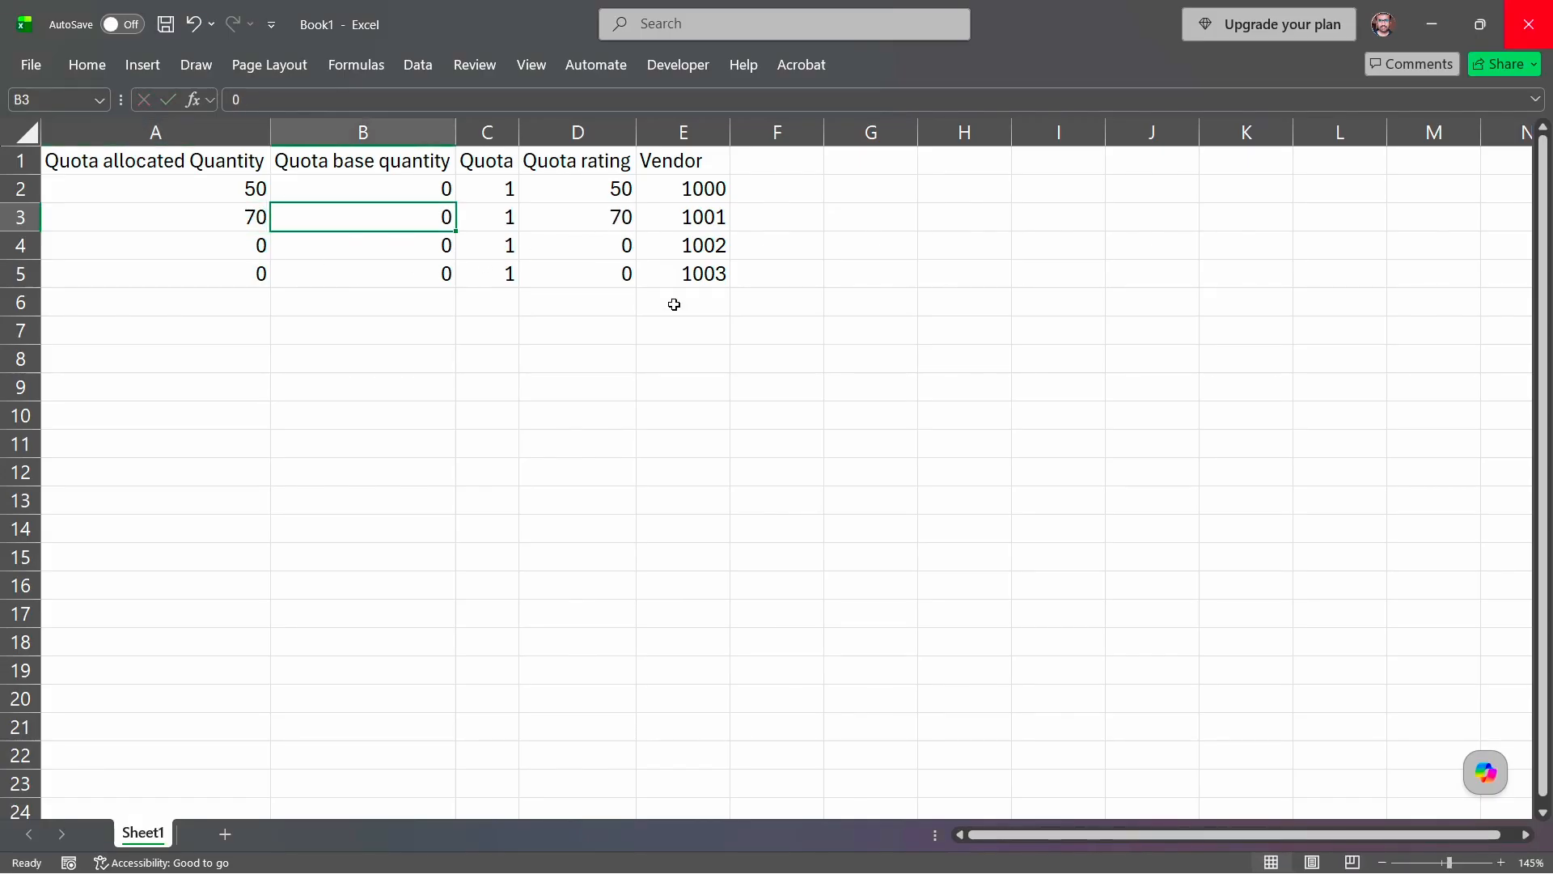
click(696, 243)
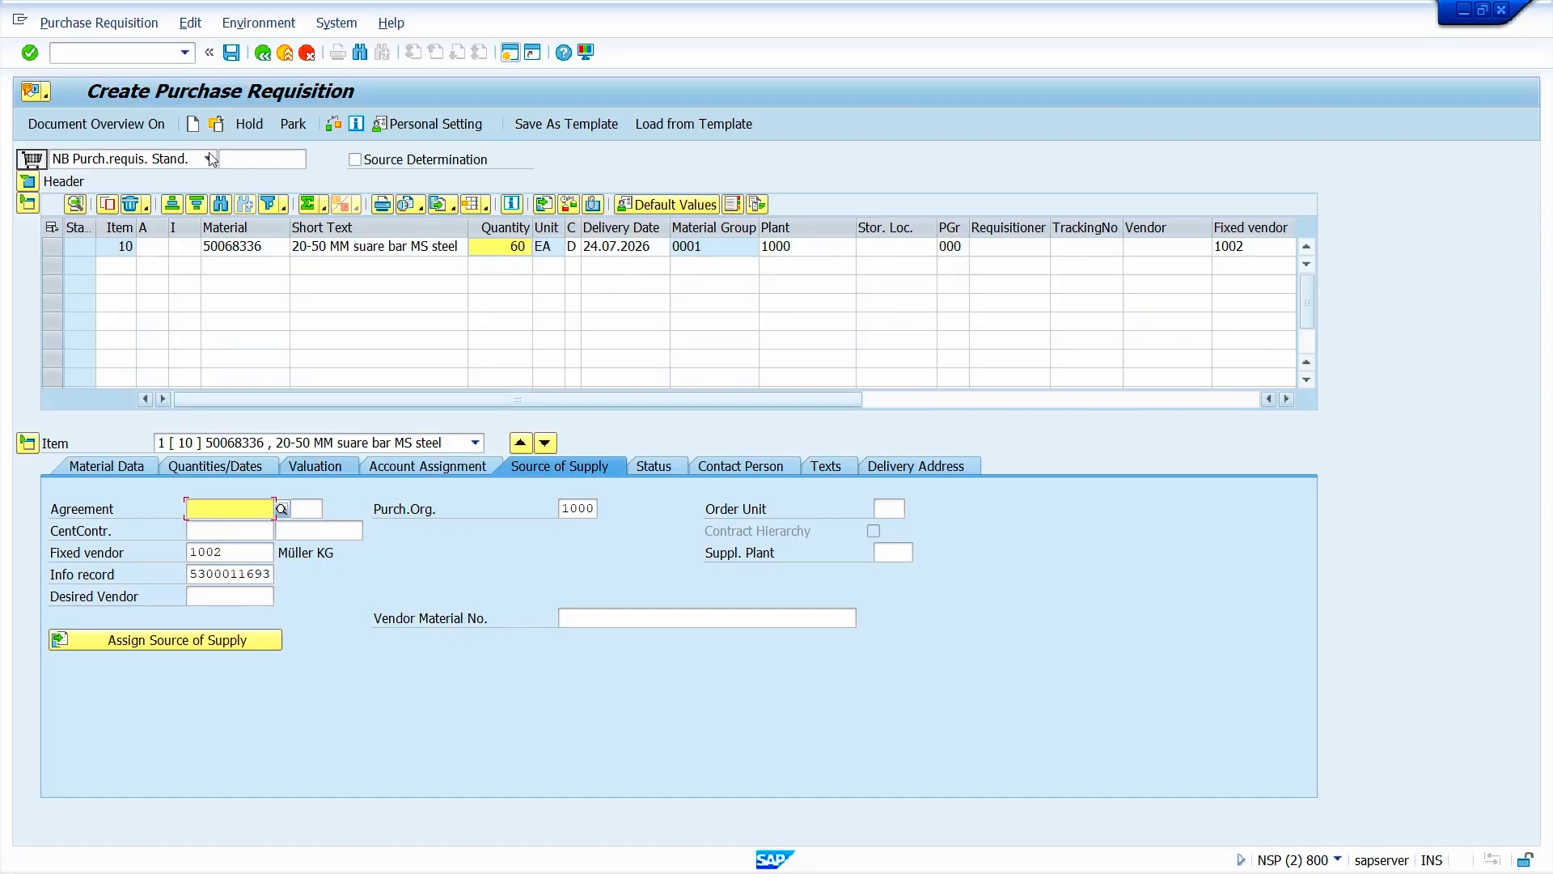
Step: Save the SAP purchase requisition for quantity 60 and go back to the initial screen of the quota arrangement
click(232, 53)
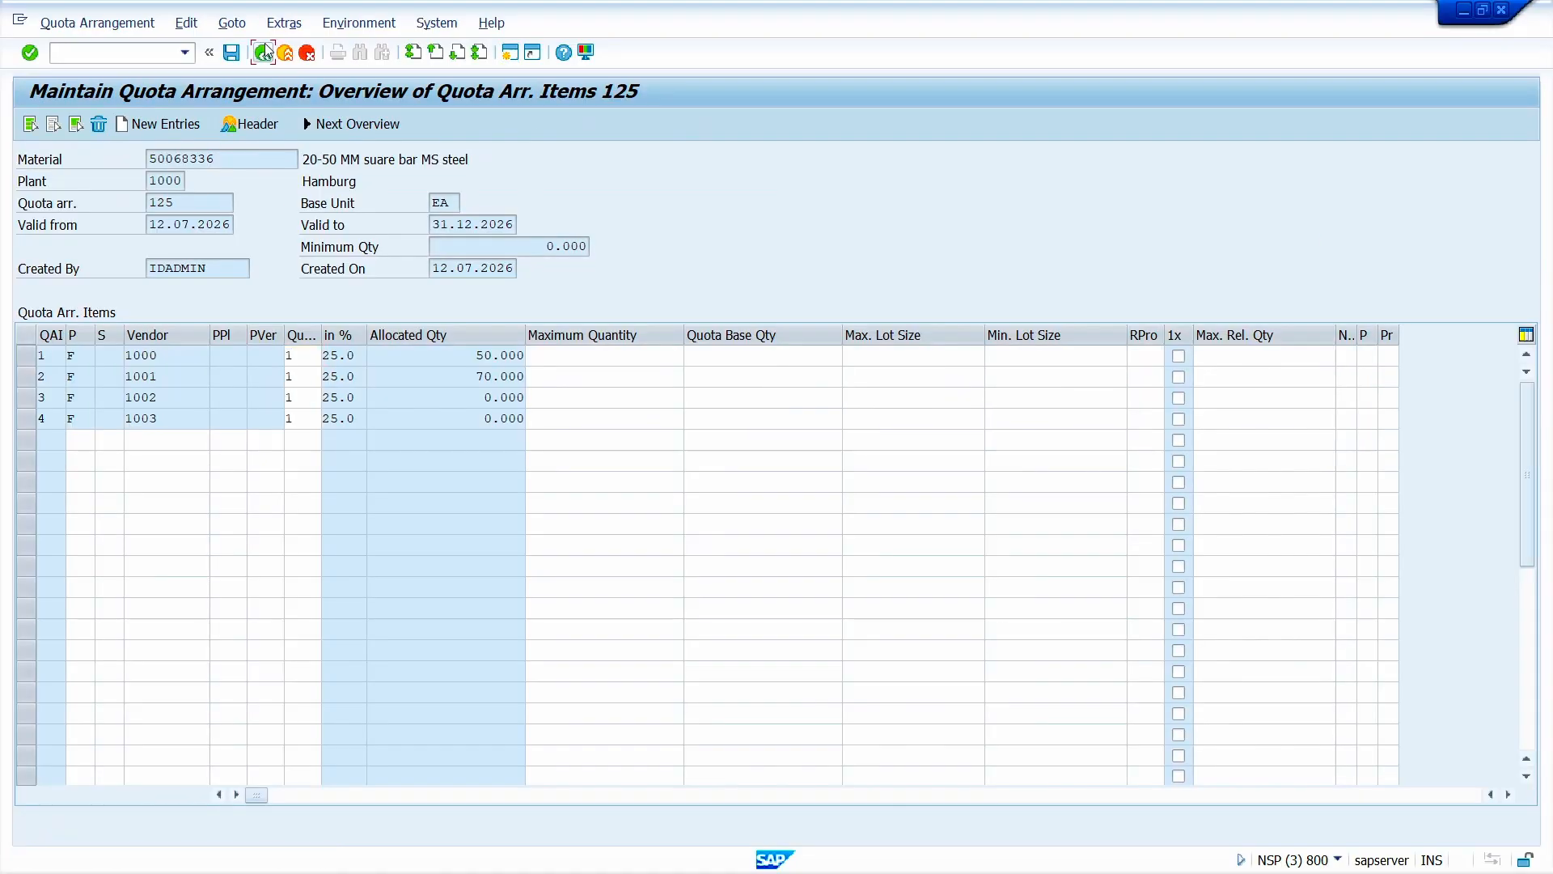
click(263, 53)
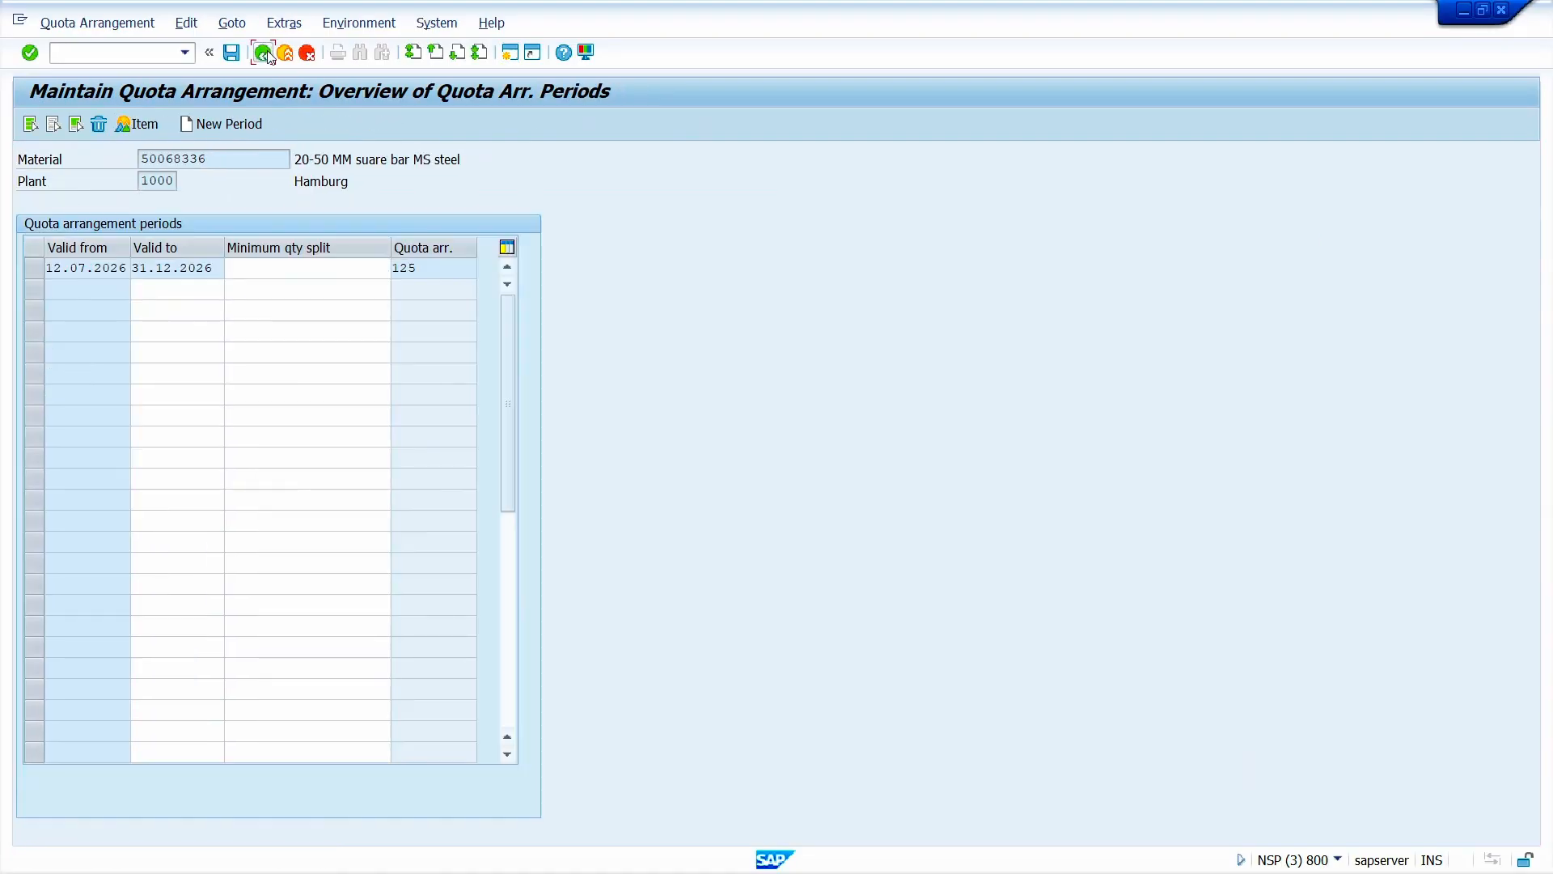
click(265, 53)
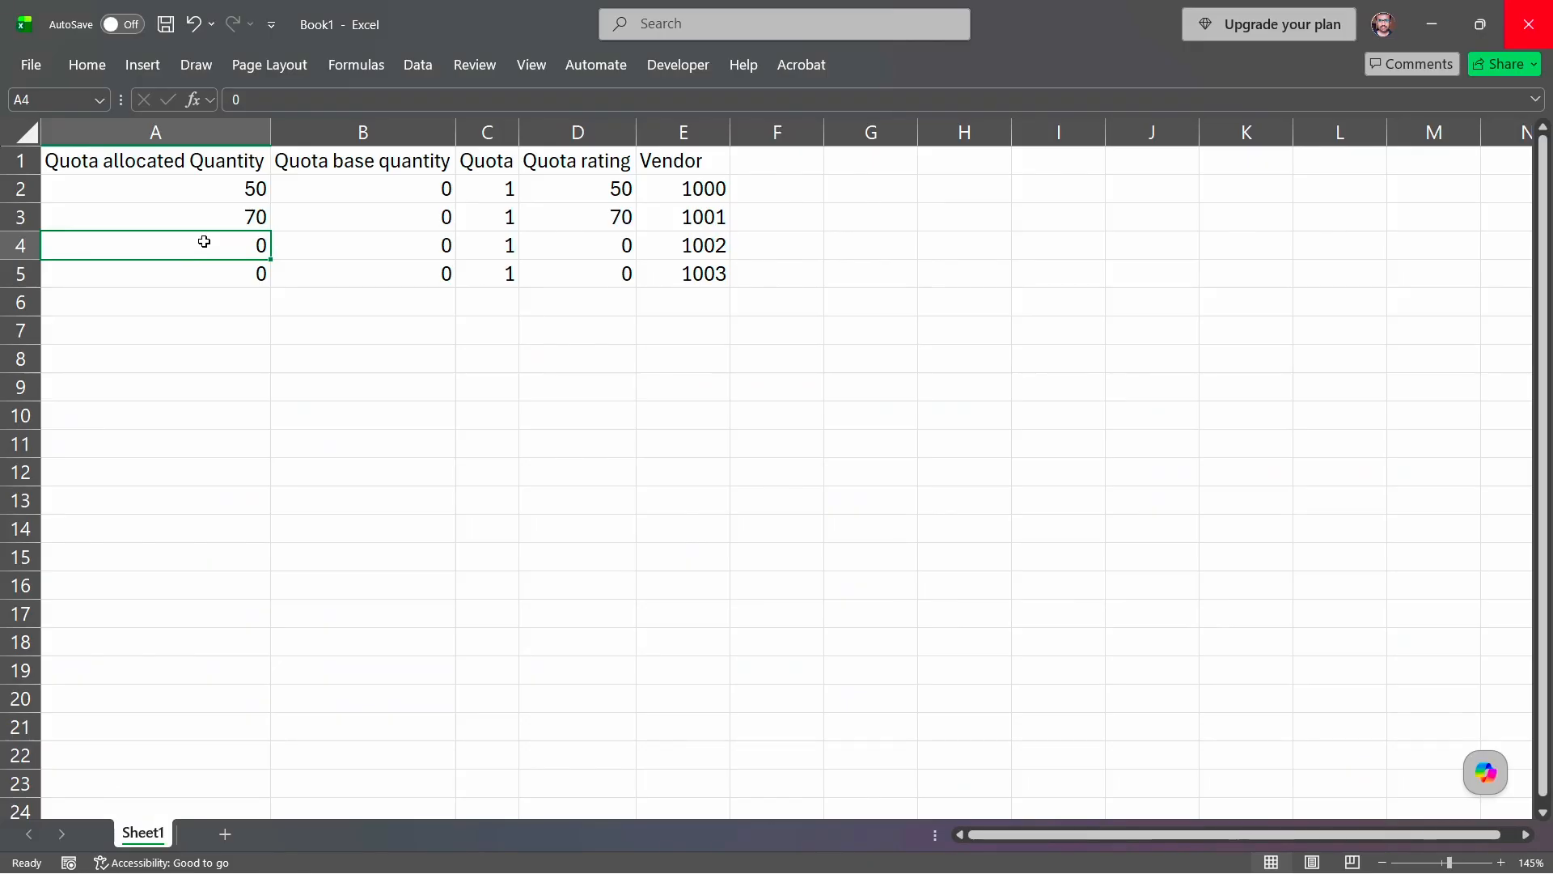
Step: Set vendor 1002's quota allocated quantity to 60 in the Excel quota table
text(60)
key(Tab)
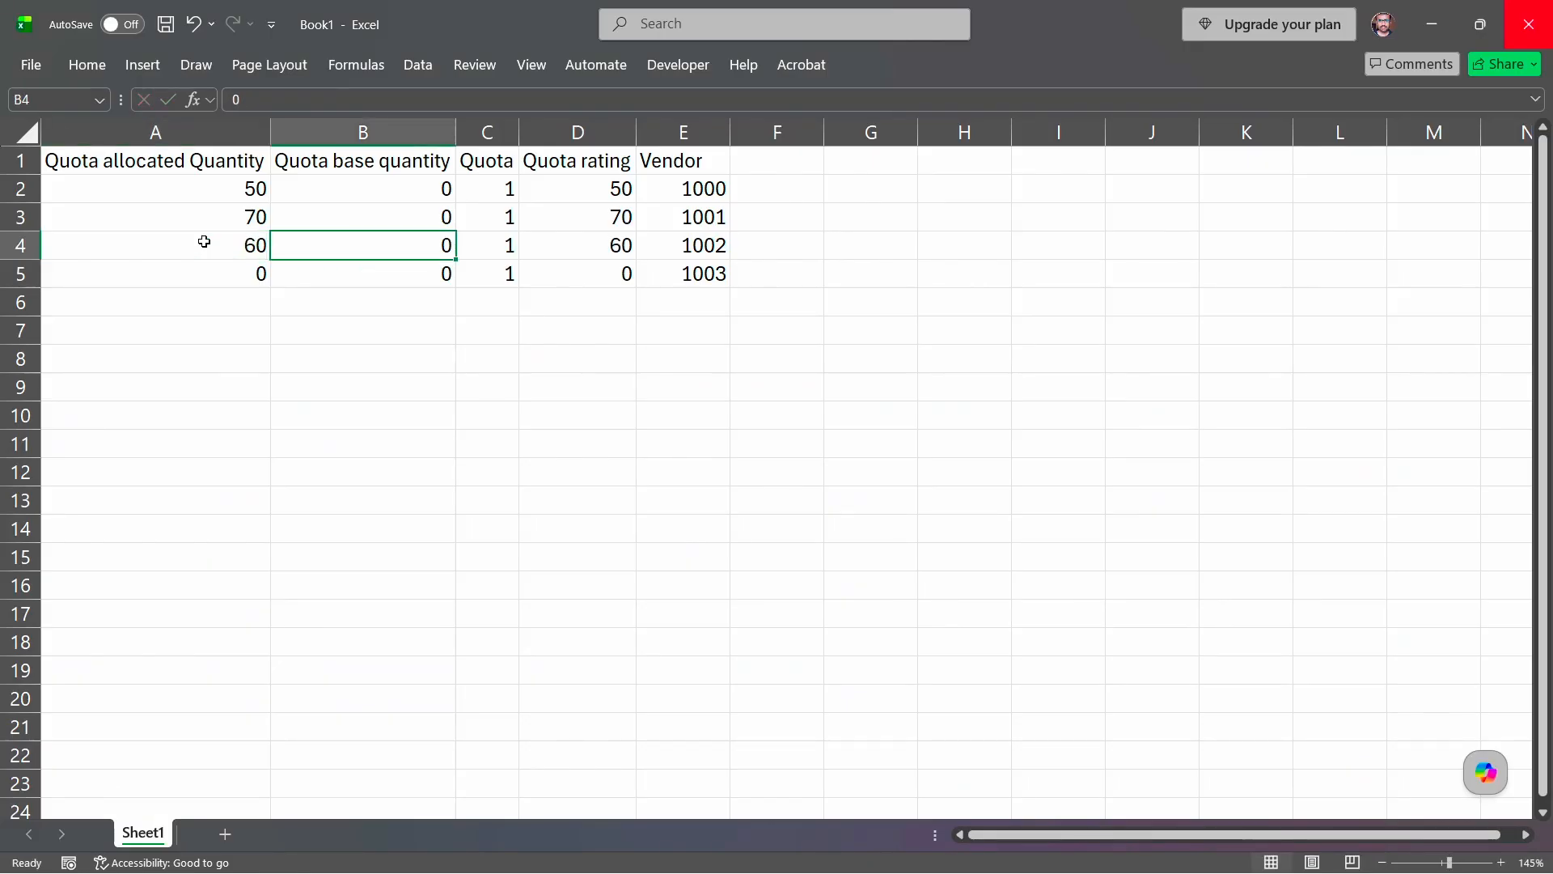
Step: Save the SAP purchase requisition for quantity 100, then reload material 50068336's quota arrangement and reopen the items of its 12.07.2026 period
click(682, 273)
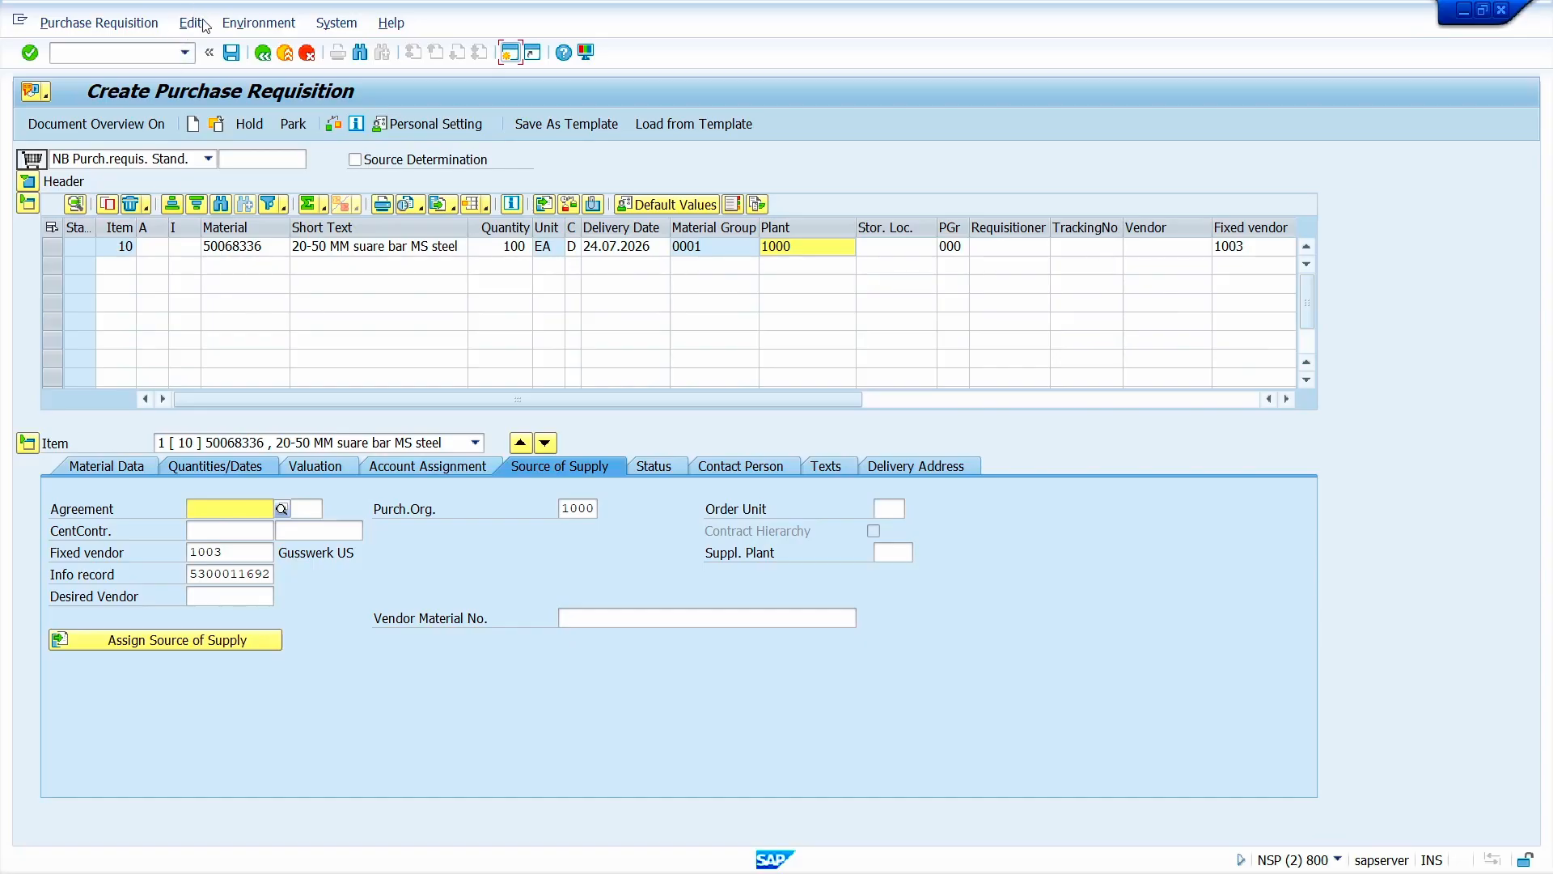
click(231, 54)
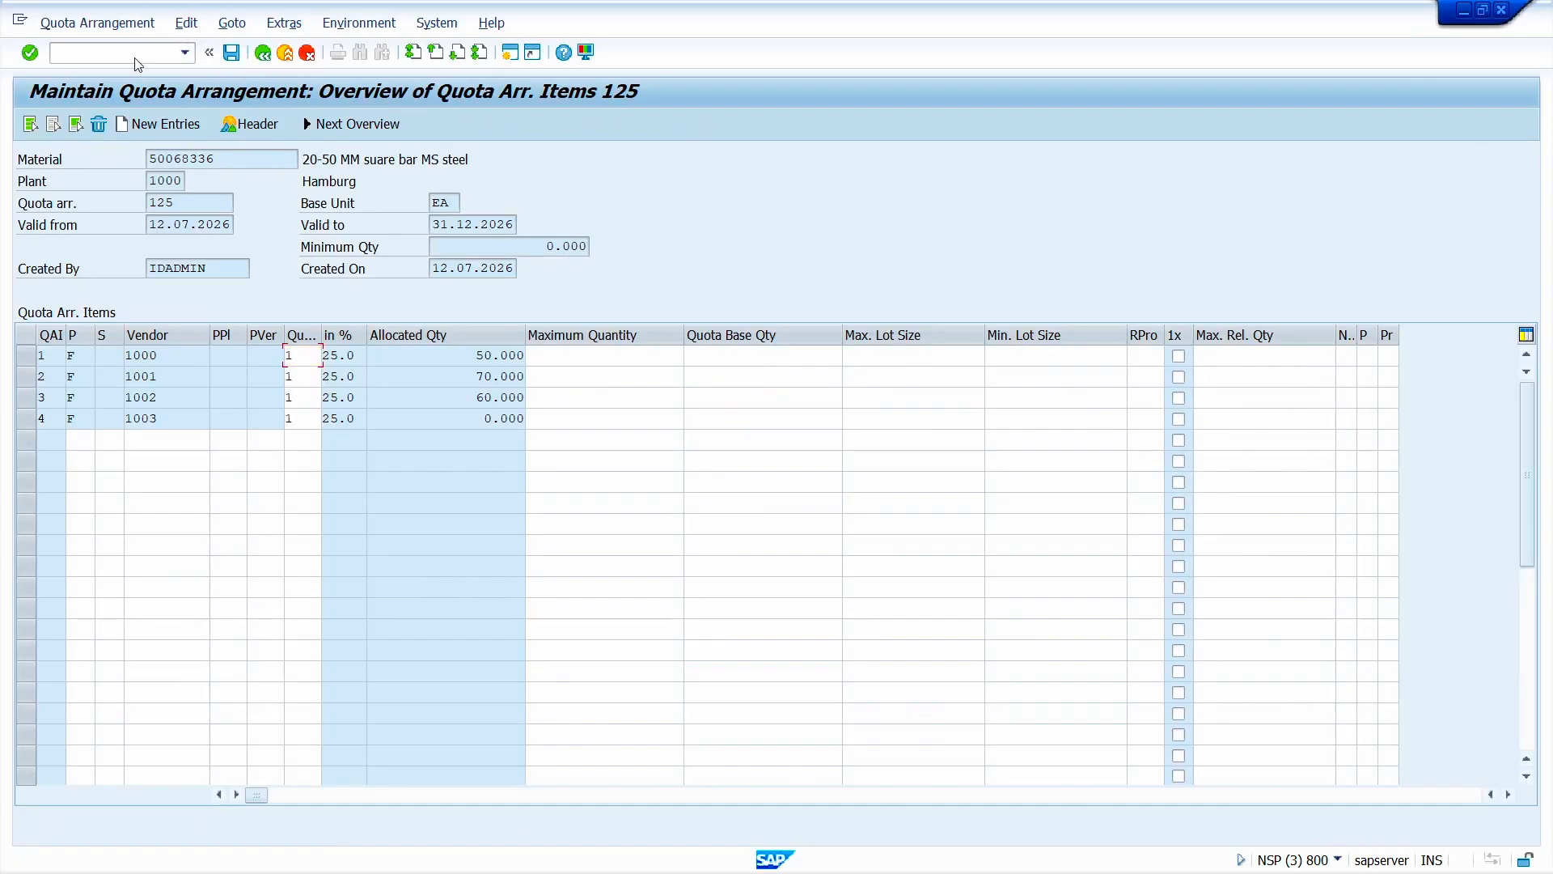
key(F3)
key(F3)
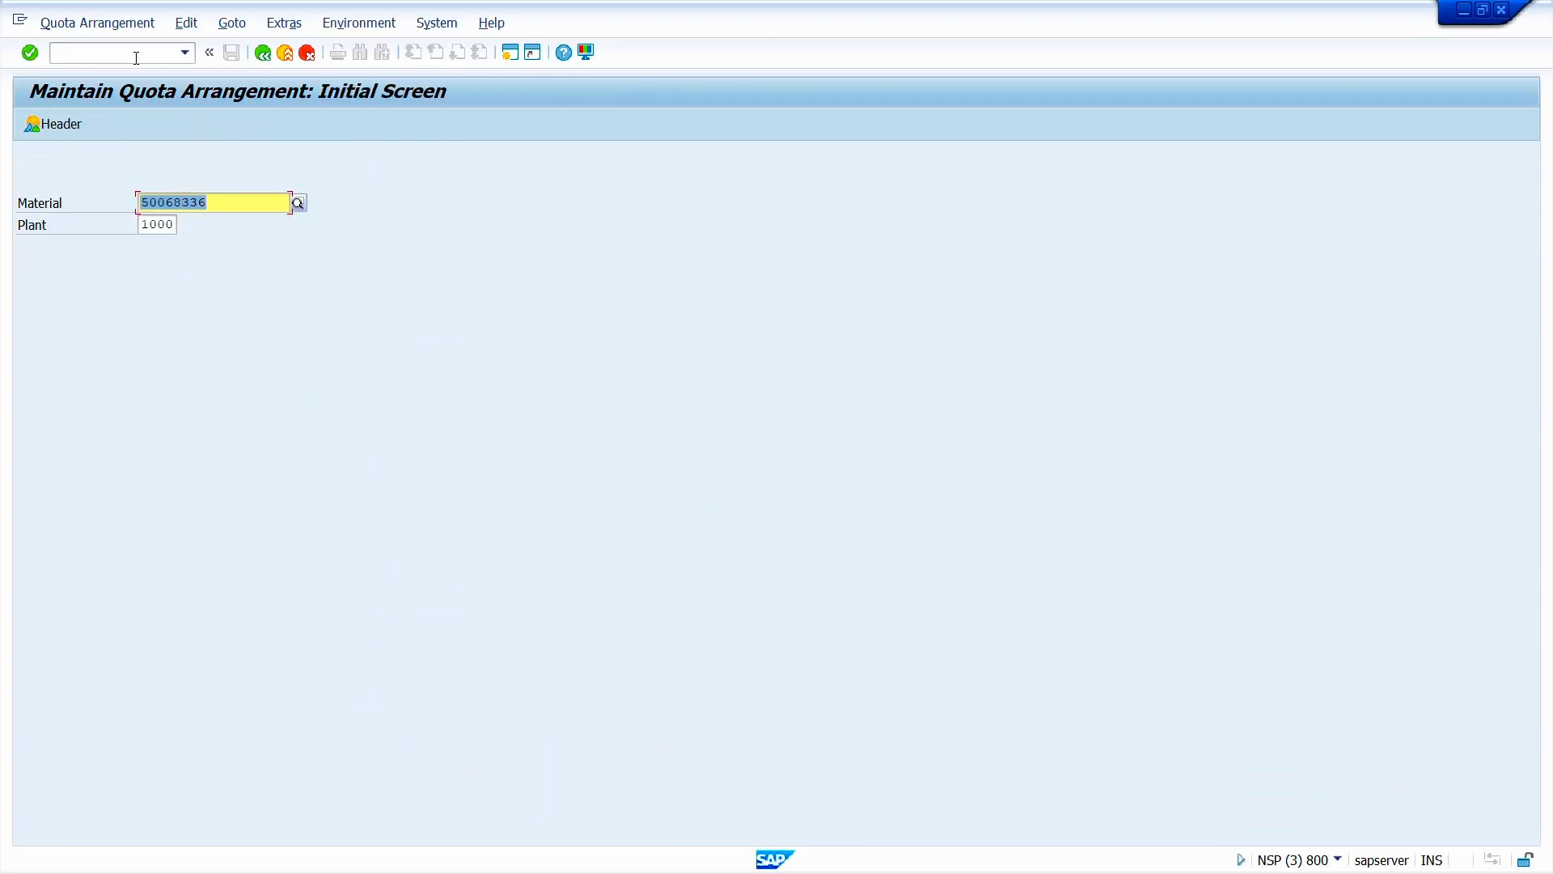
key(Return)
double_click(83, 272)
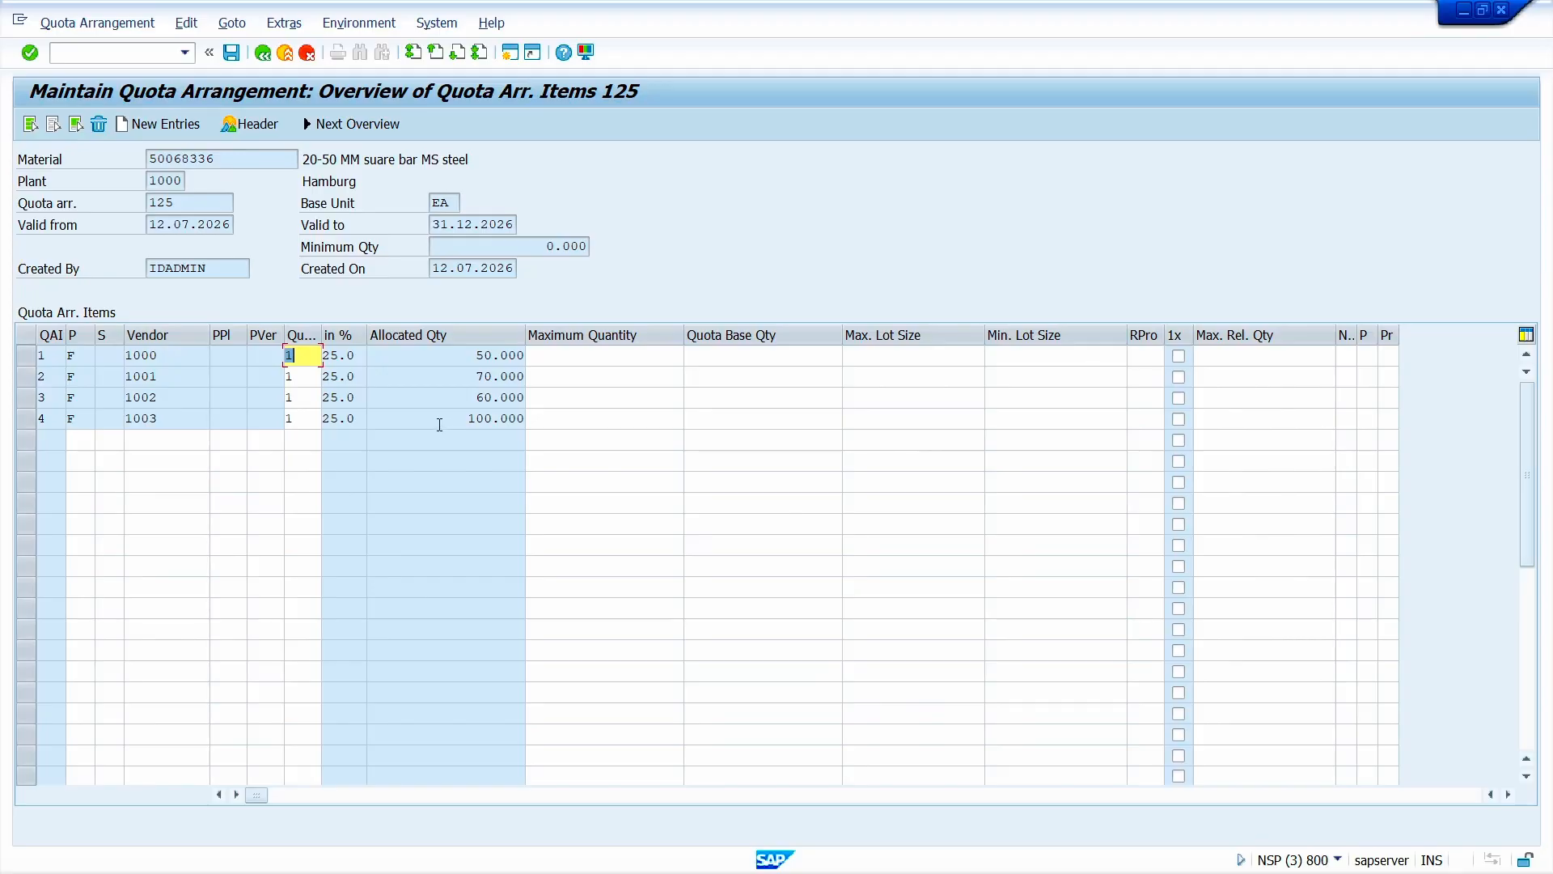
Step: Save the SAP purchase requisition for quantity 10 and set vendor 1000's quota allocated quantity to 60 in the Excel quota table
key(alt+Tab)
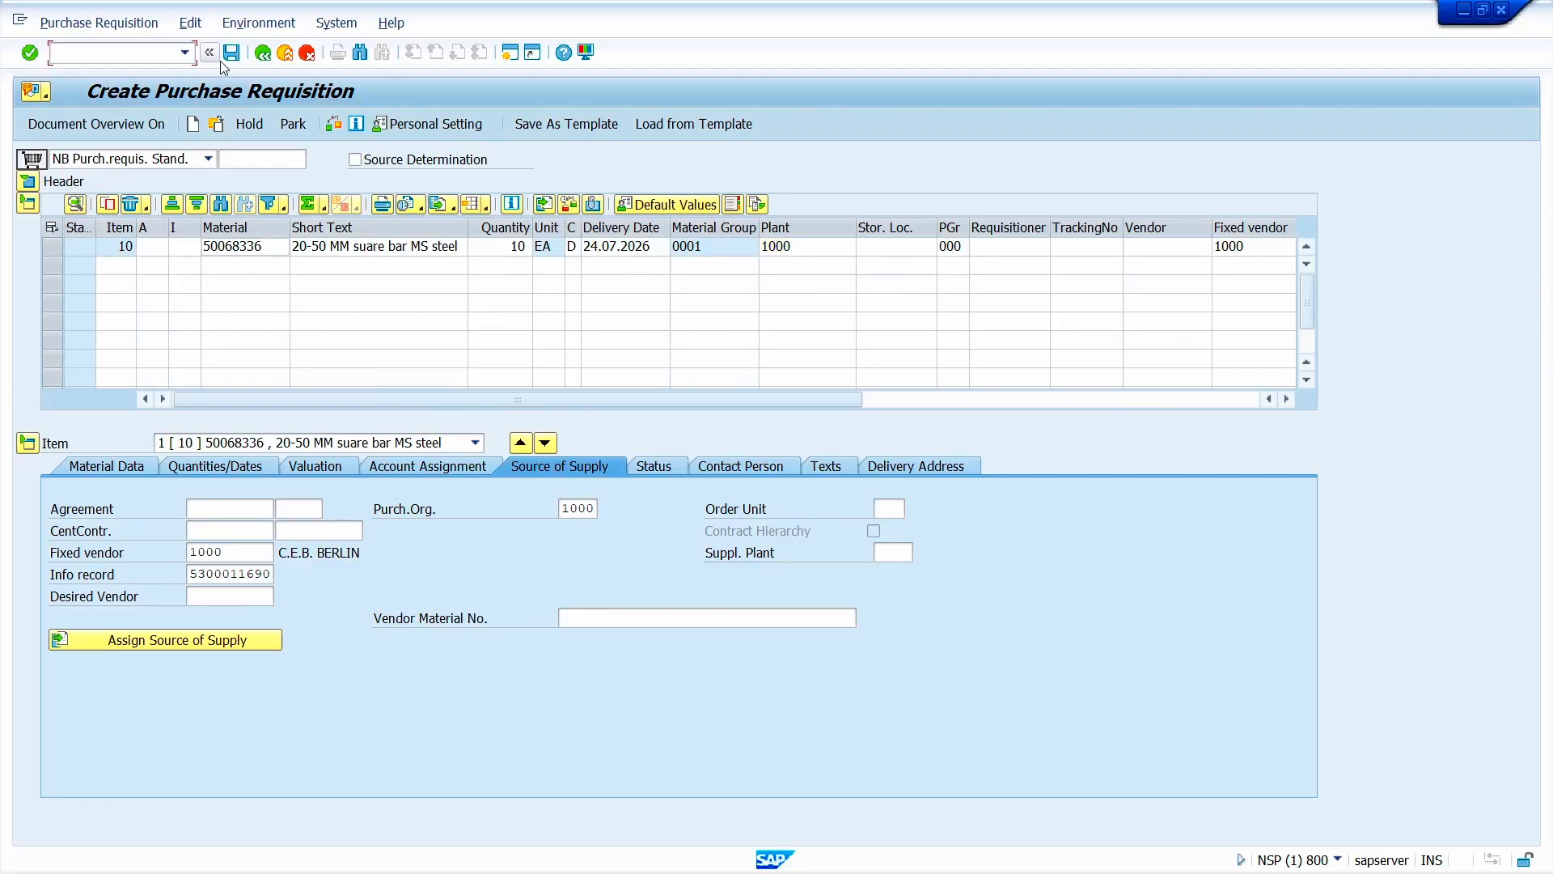
click(231, 54)
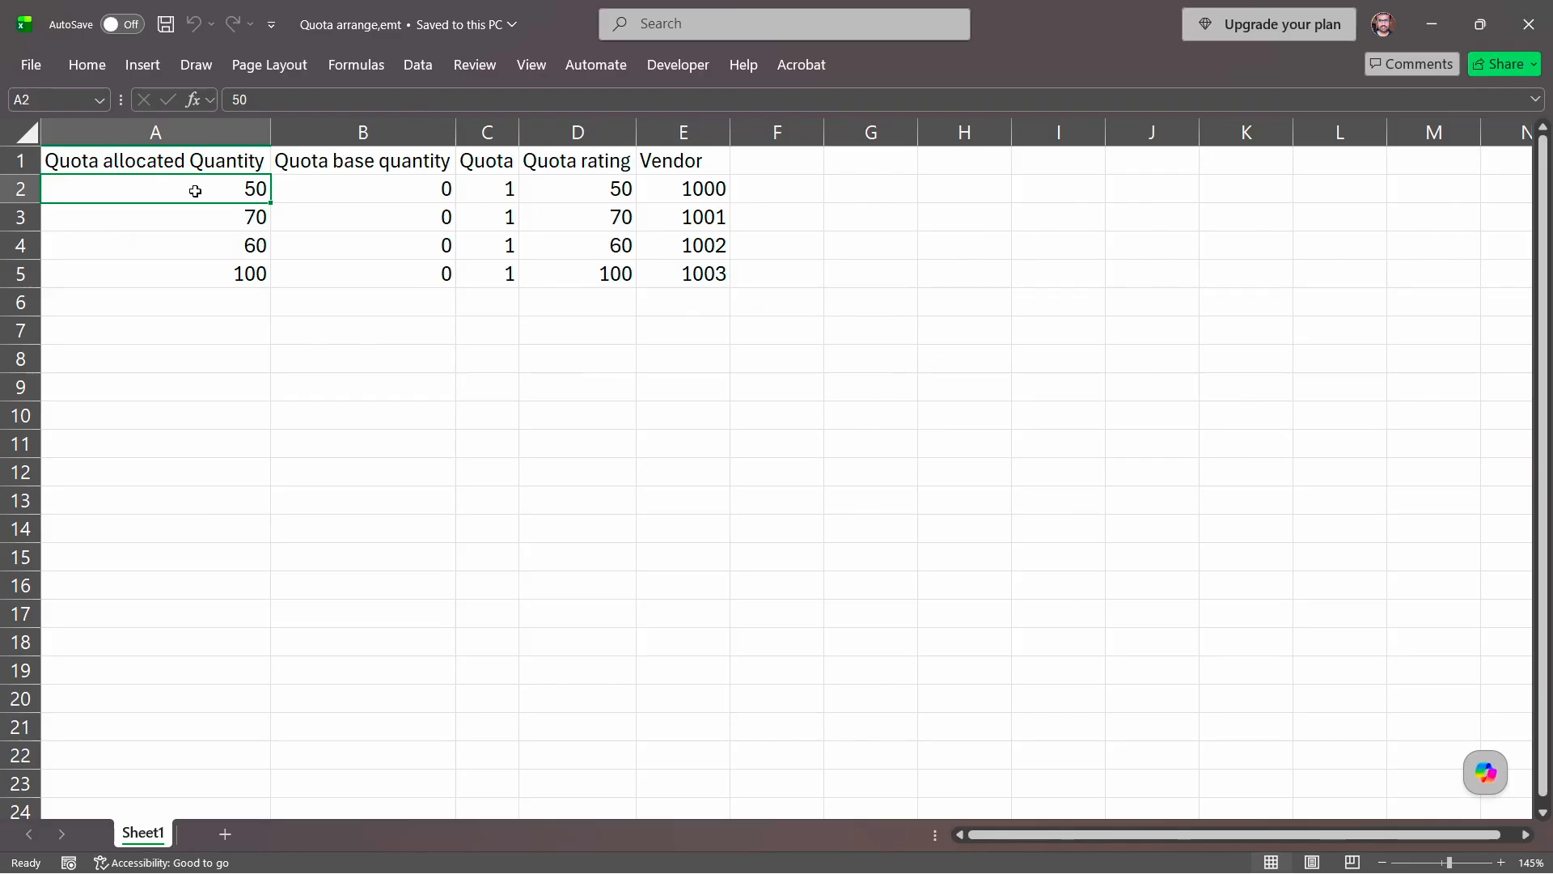
text(60)
key(Tab)
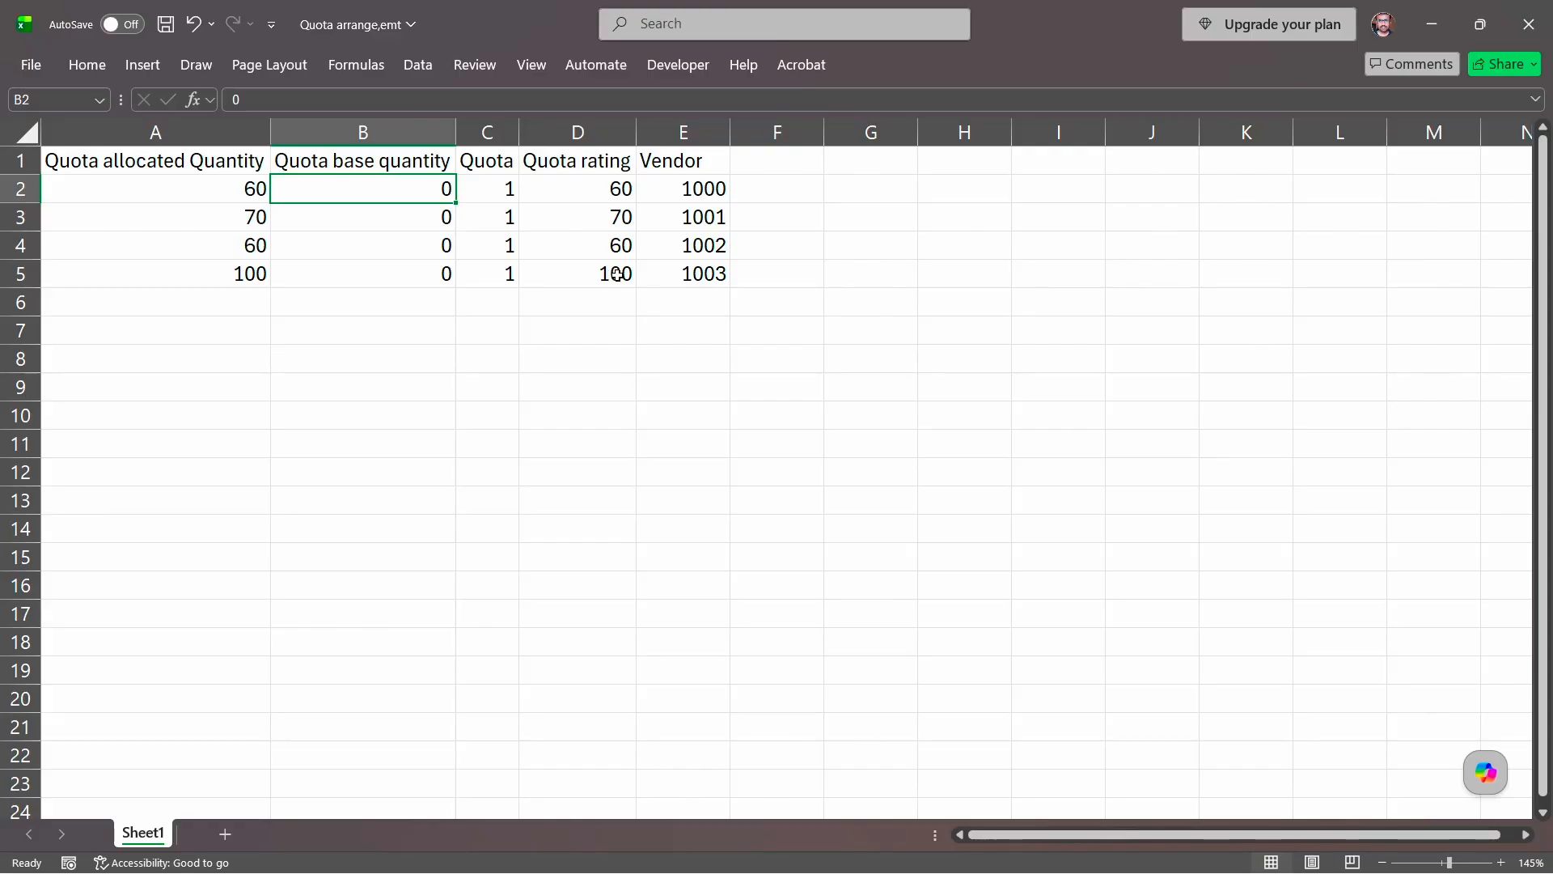
Step: Raise vendor 1000's quota allocated quantity to 70 in the Excel quota table
click(693, 250)
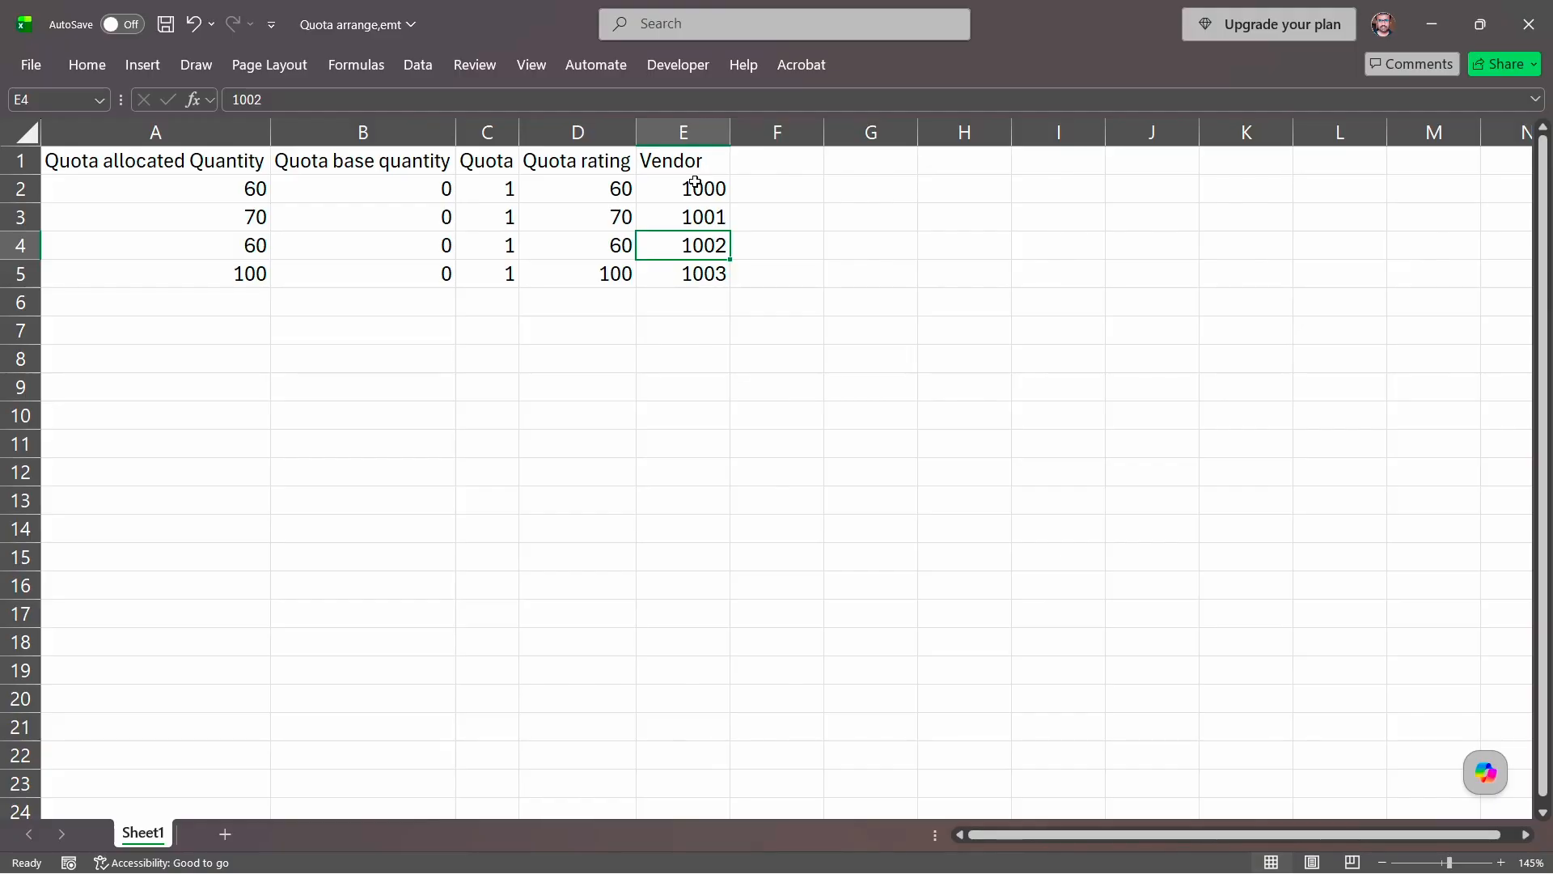
click(219, 191)
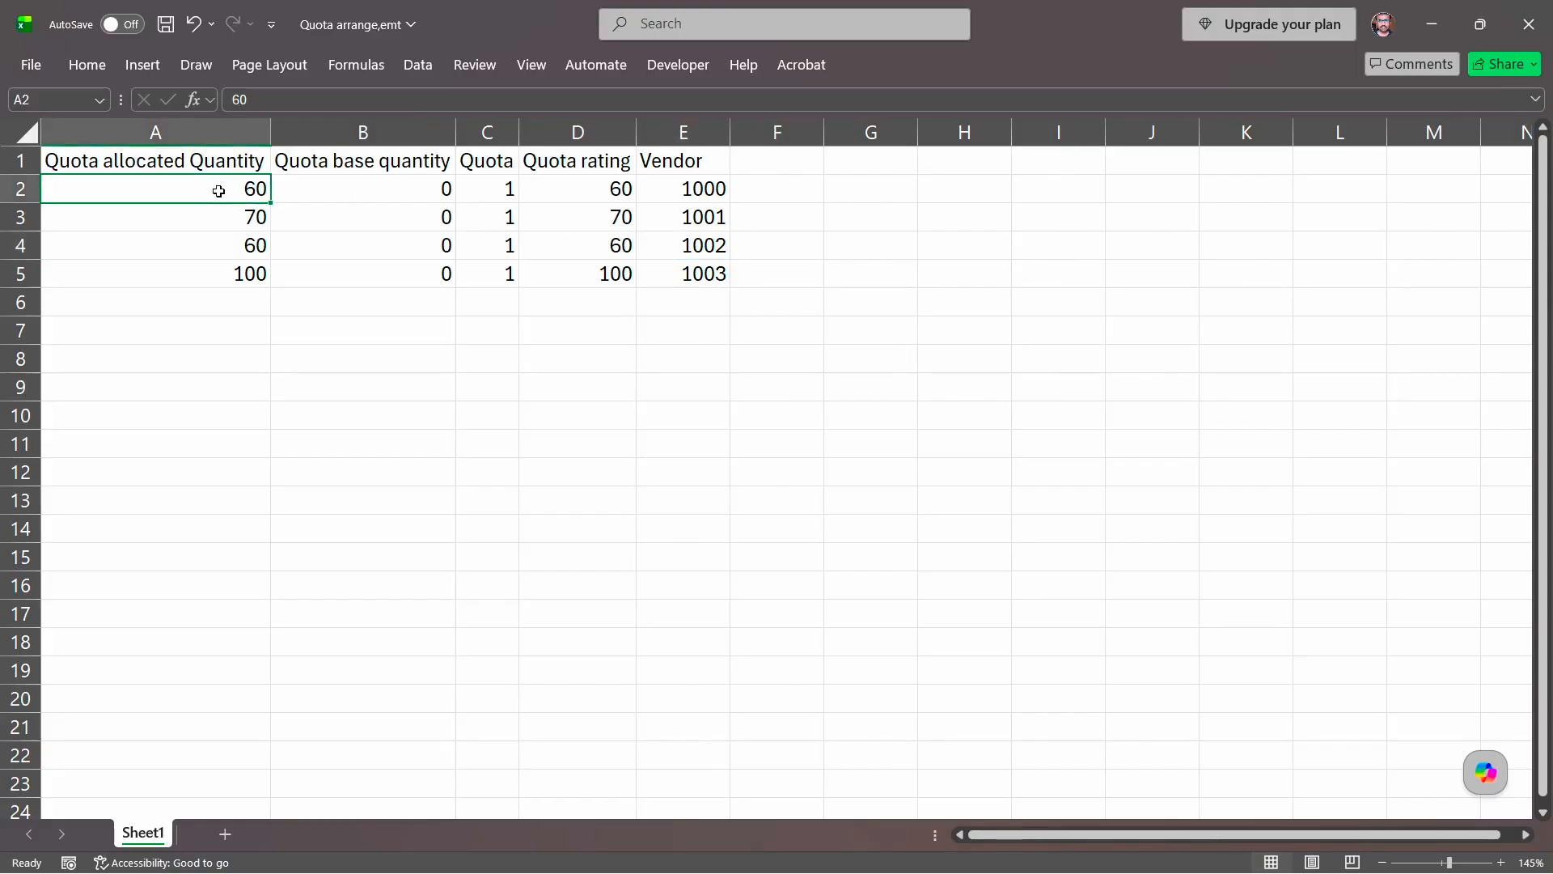
text(70)
key(Tab)
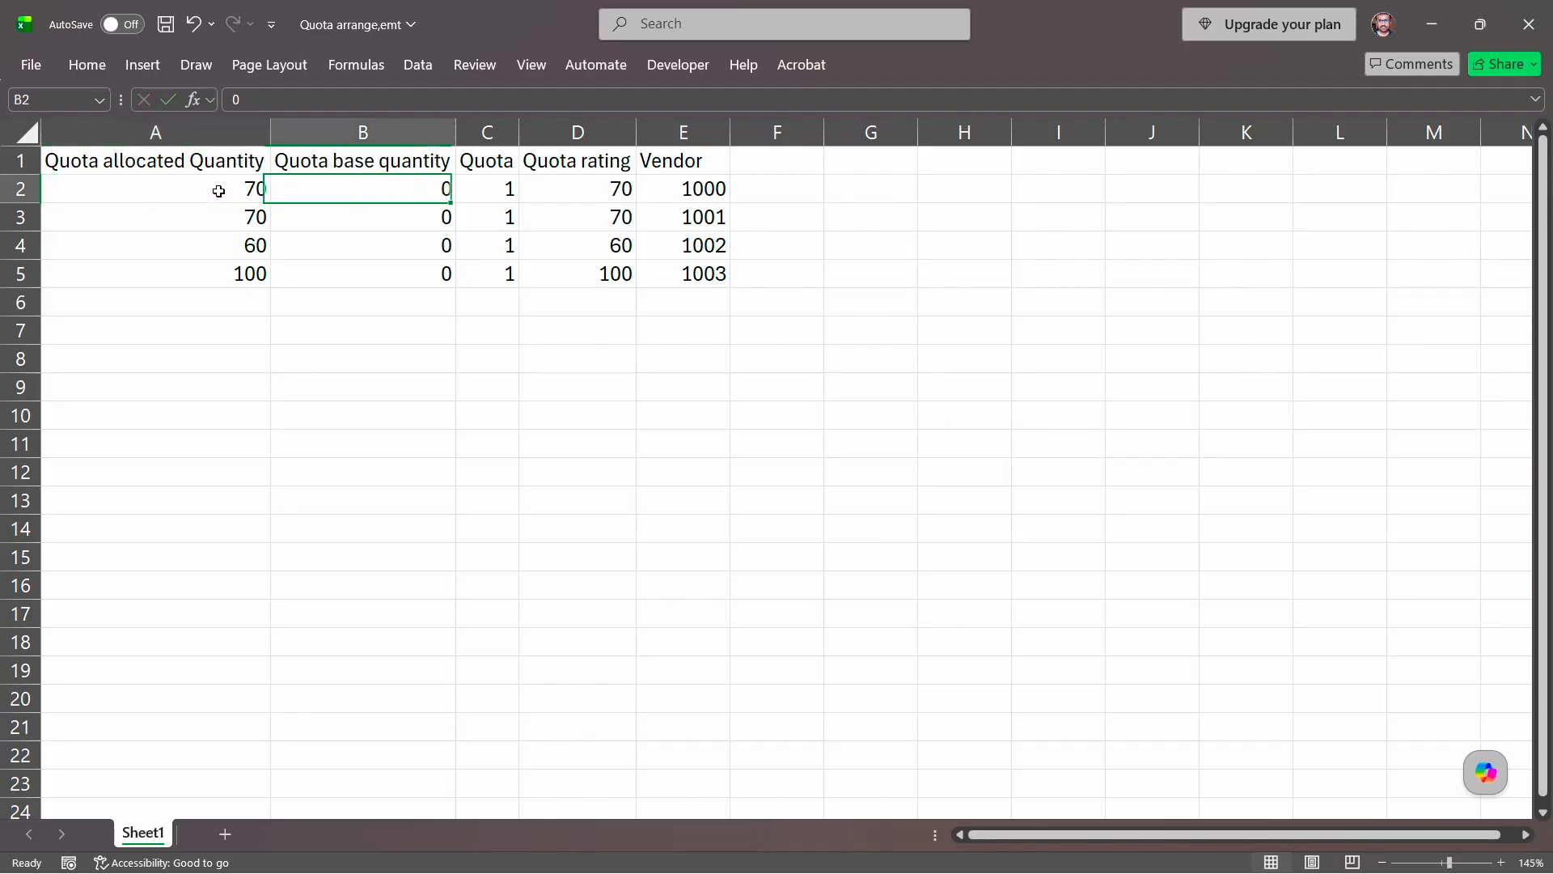